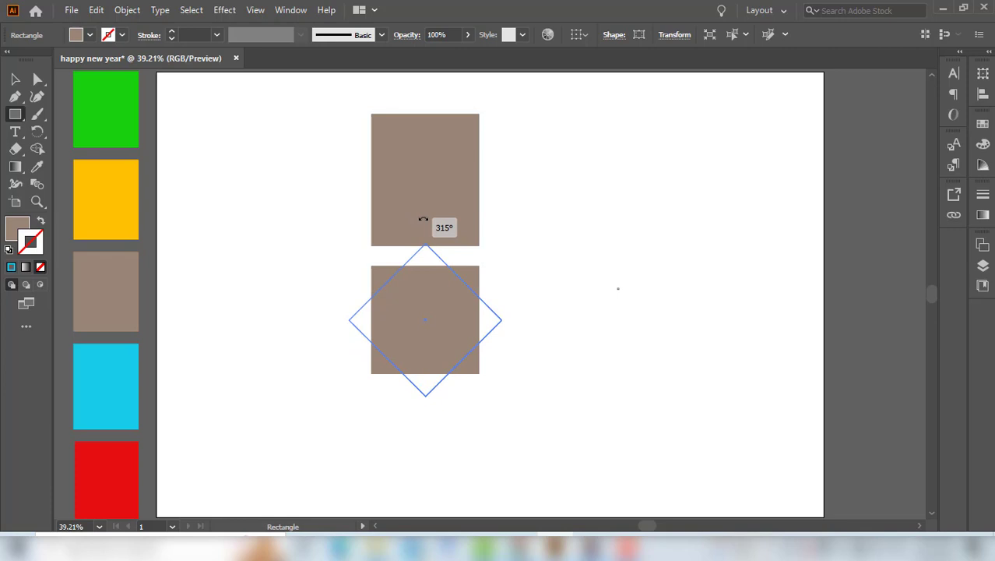
- Rotate the lower brown square to 315° and move the resulting diamond up over the lower part of the rectangle
drag(423, 221, 423, 218)
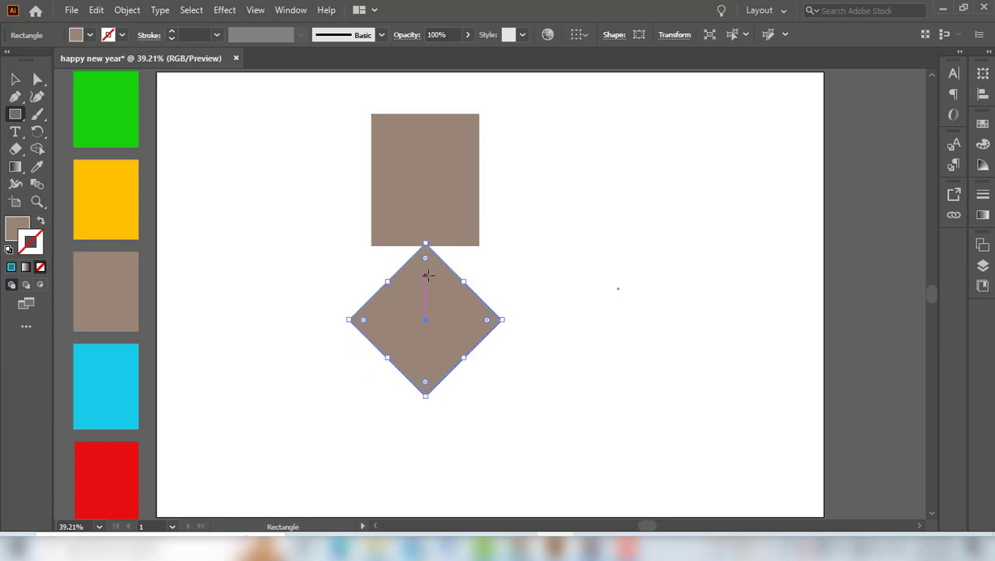
key(v)
drag(429, 281, 429, 219)
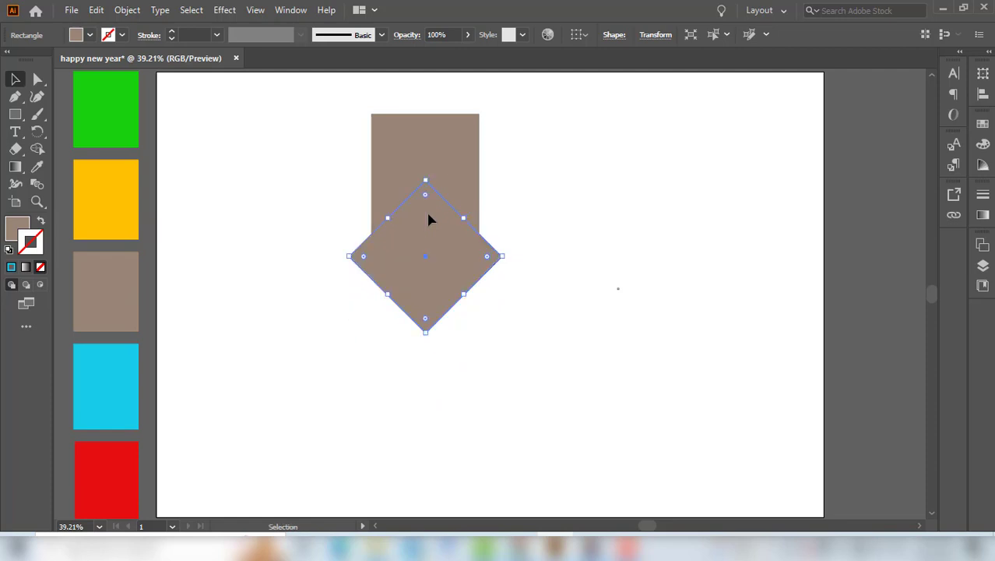
- Nudge the diamond down until its upper edges run through the rectangle's two bottom corners
key(Down)
key(Down)
key(Down)
key(Down)
key(Down)
key(Down)
key(Down)
key(Down)
key(Down)
key(Down)
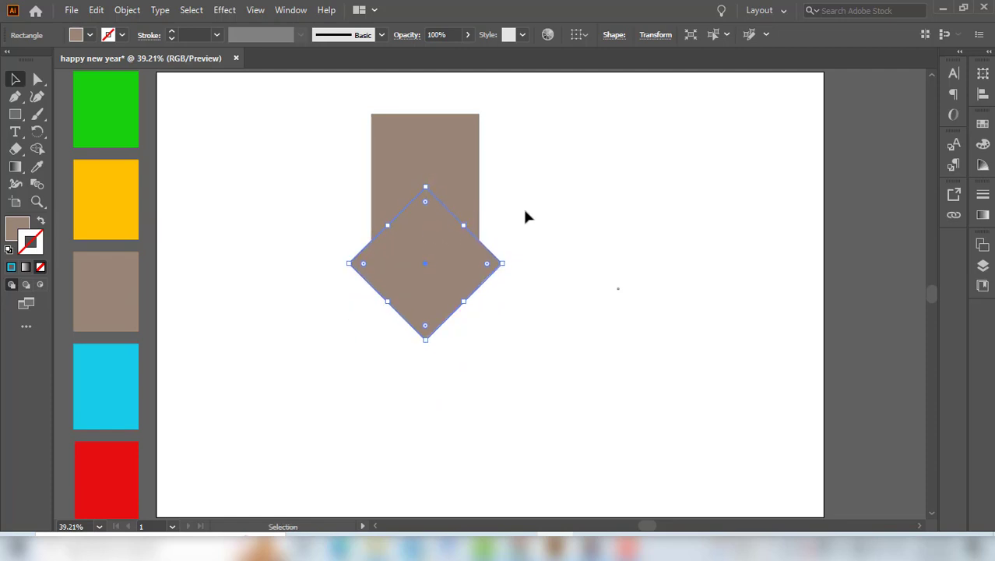
key(Down)
key(Down)
key(Down)
key(Down)
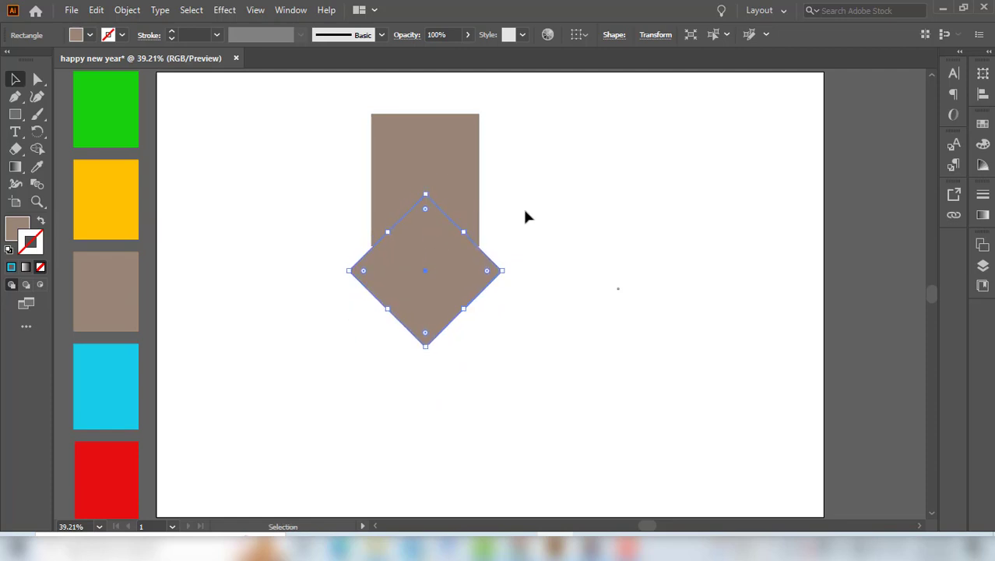
key(Up)
key(Up)
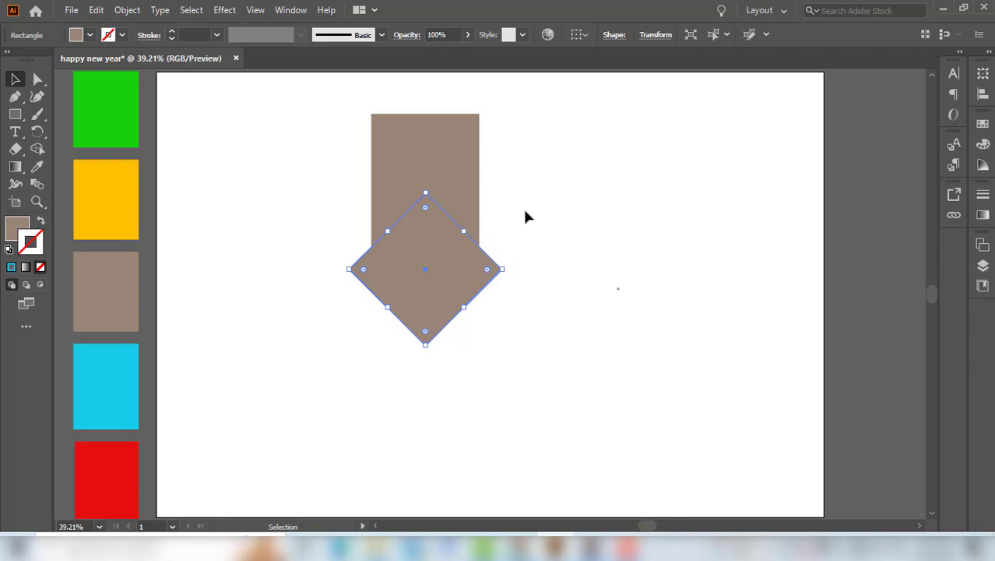
- Remove the triangular overlap and the rest of the diamond with Shape Builder, leaving a swallowtail pennant
drag(322, 115, 571, 327)
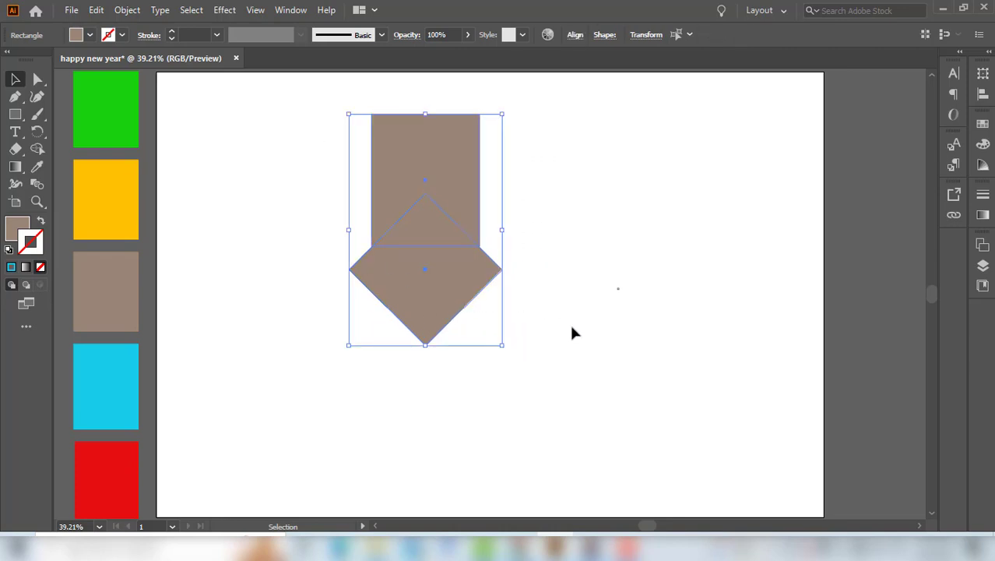
click(36, 150)
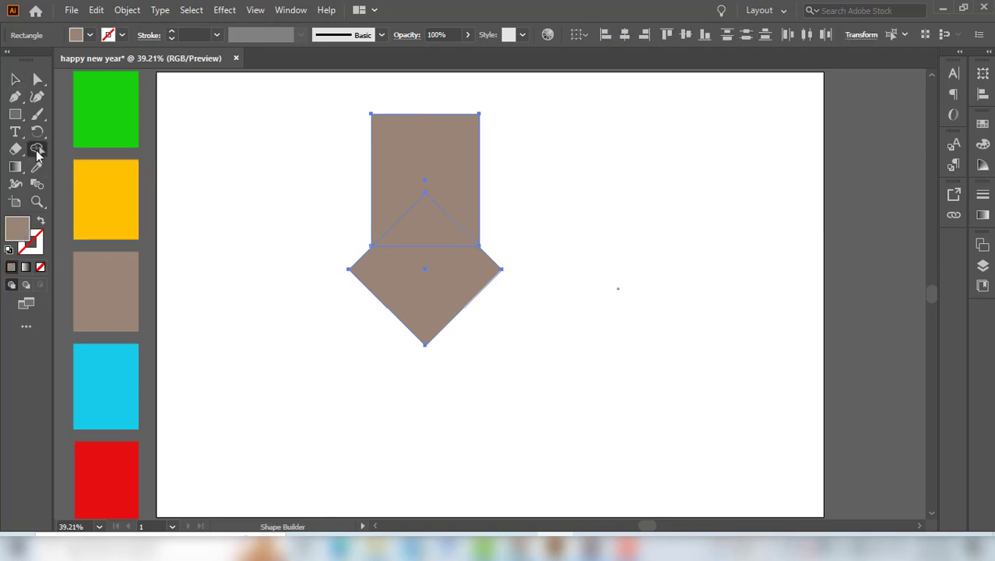
alt+click(434, 223)
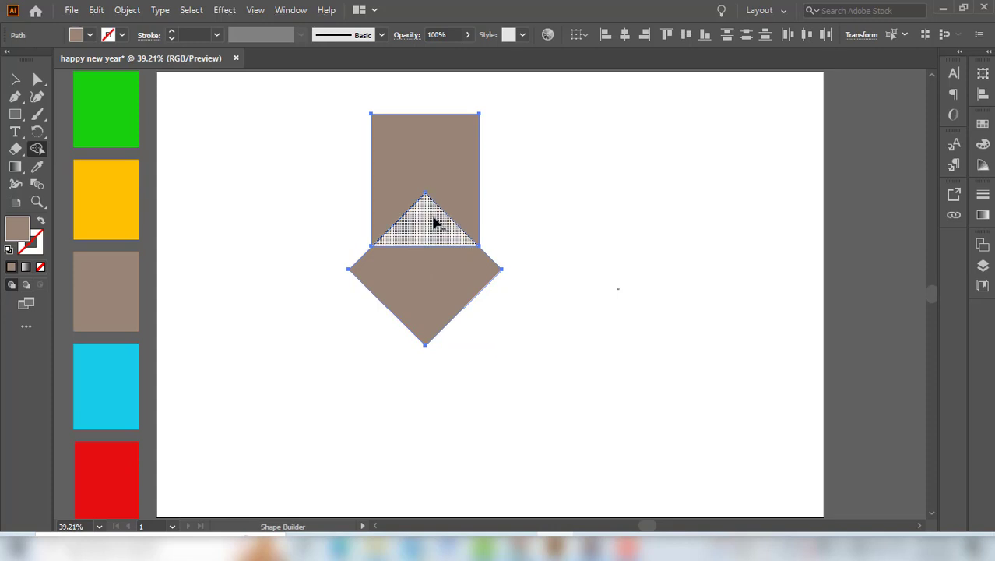
alt+click(448, 267)
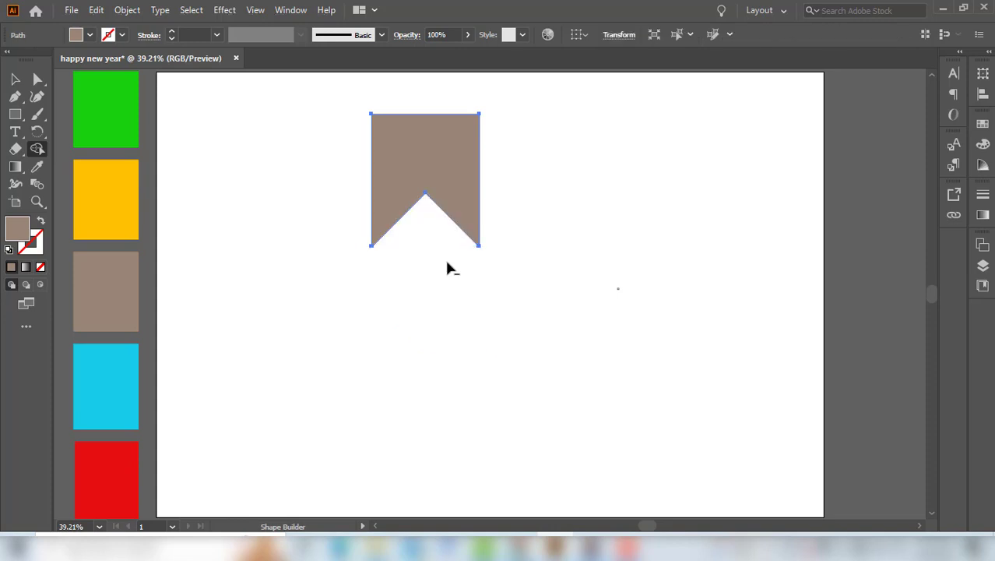
key(v)
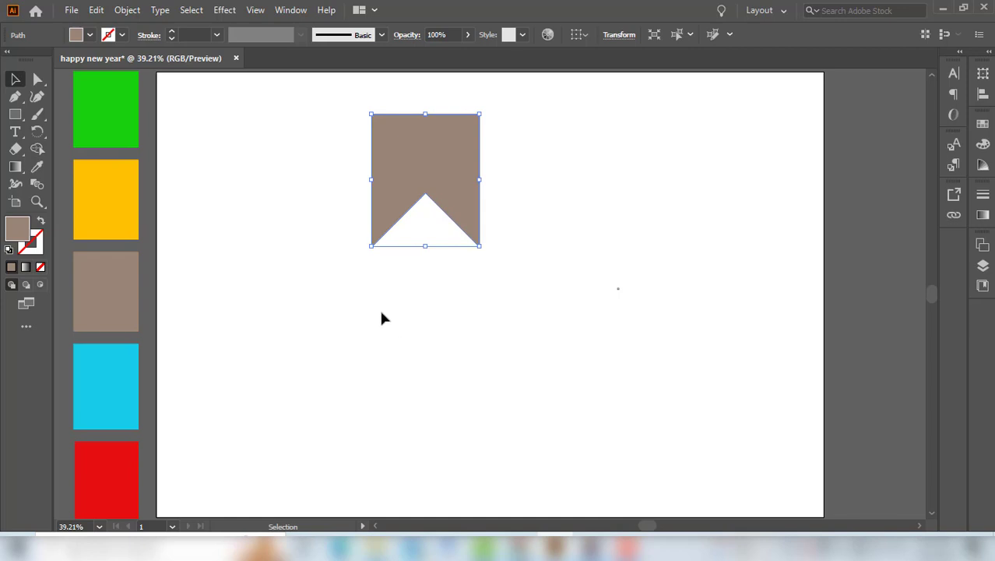
- Copy the pennant, paste it in place, and scale the copy down slightly, keeping its top edge aligned with the original
click(96, 11)
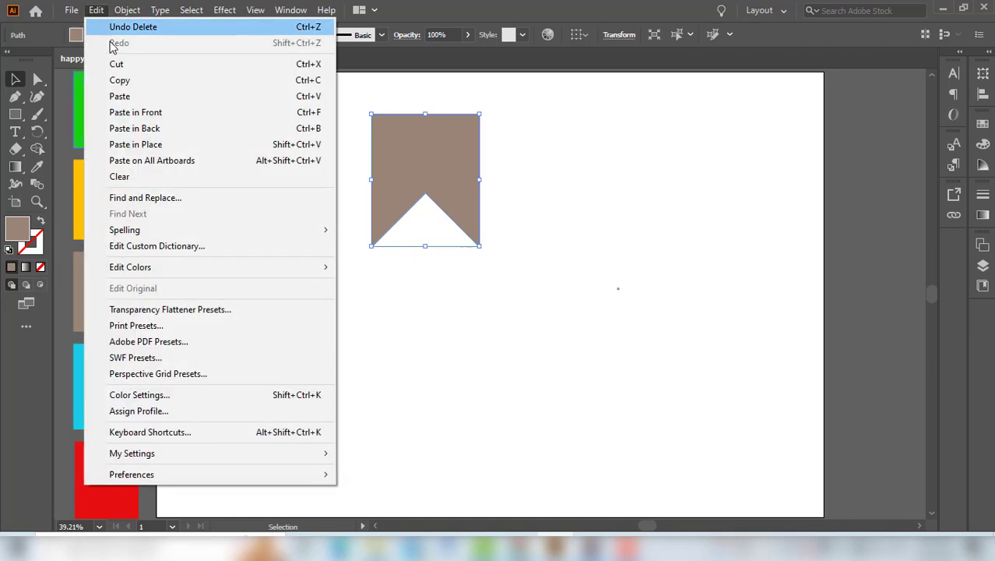
click(125, 80)
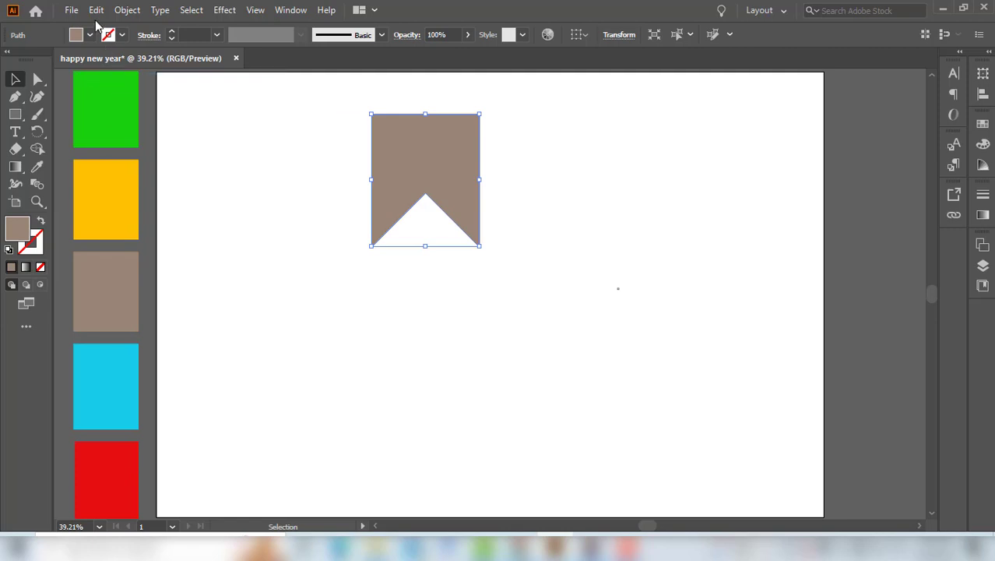
click(97, 13)
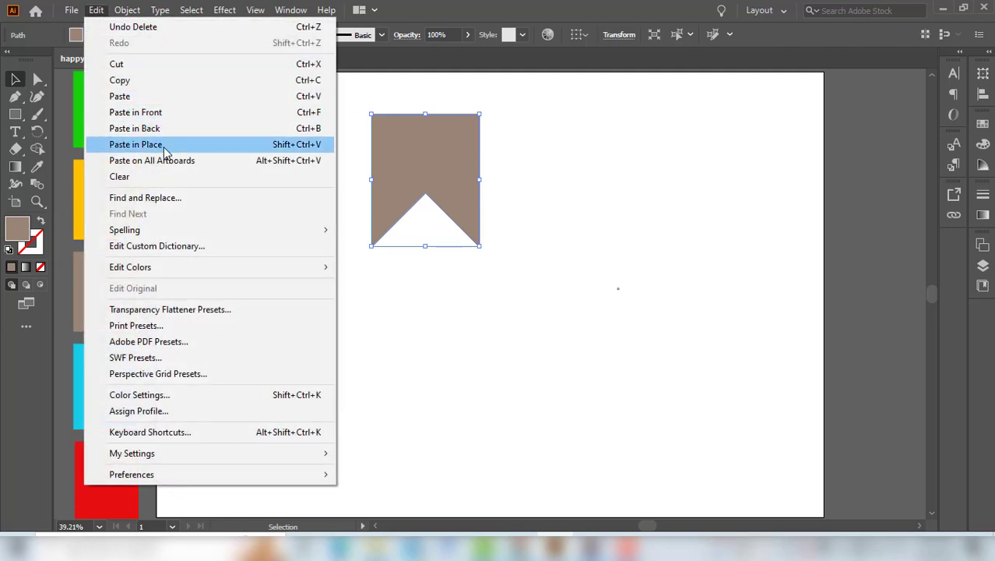
click(130, 145)
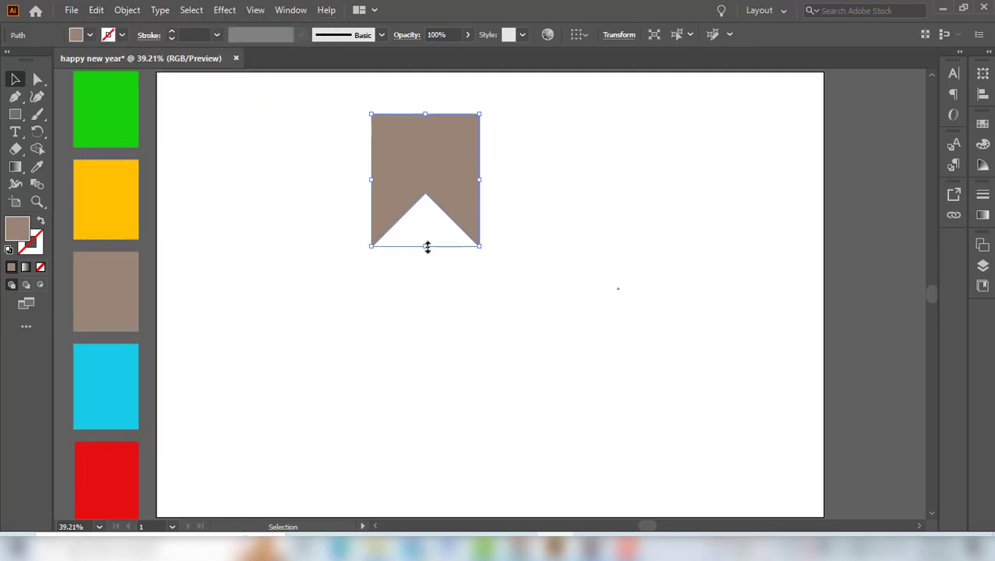
drag(426, 246, 428, 232)
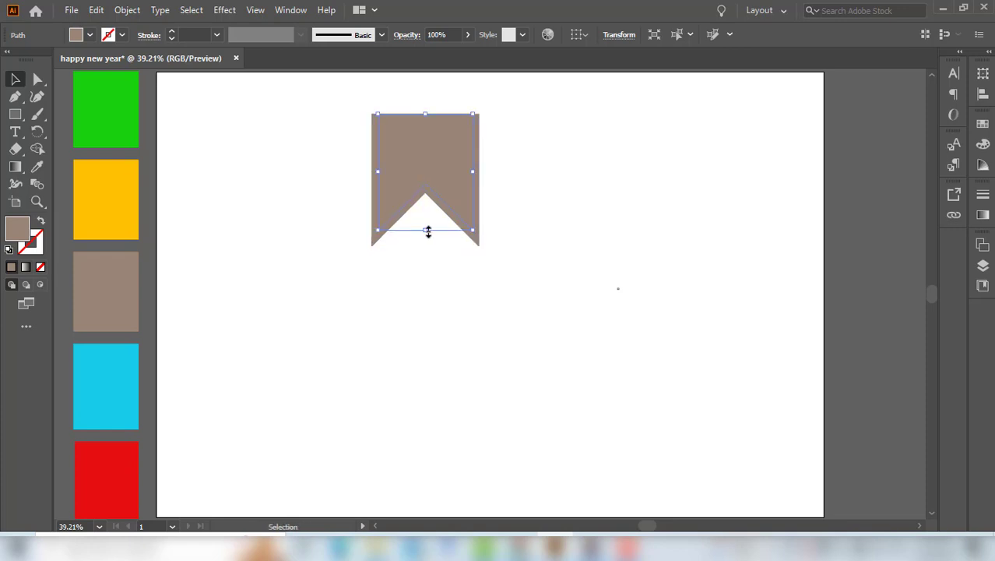
- Give the smaller pennant copy no fill and a white 6 pt stroke
click(89, 34)
click(10, 58)
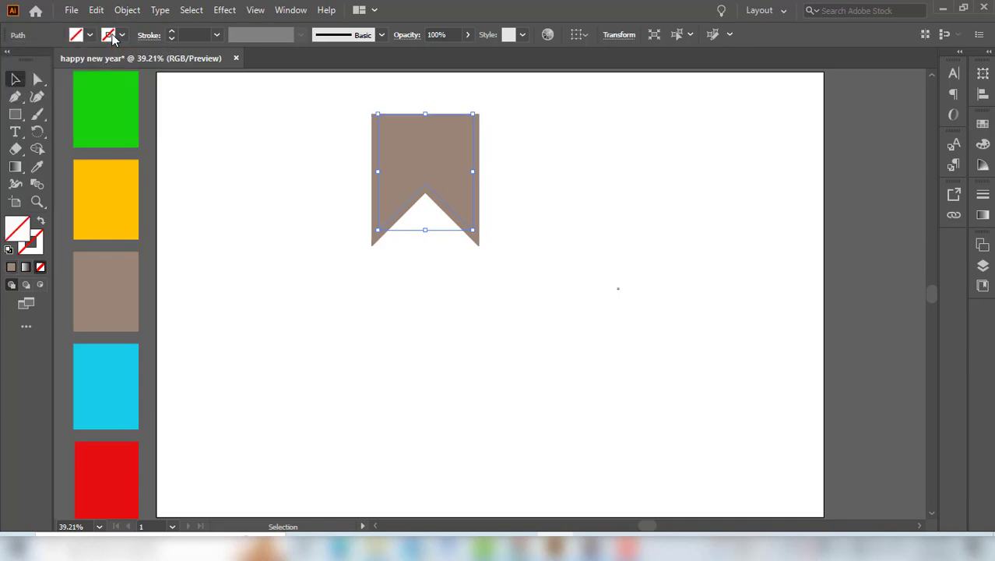
click(111, 36)
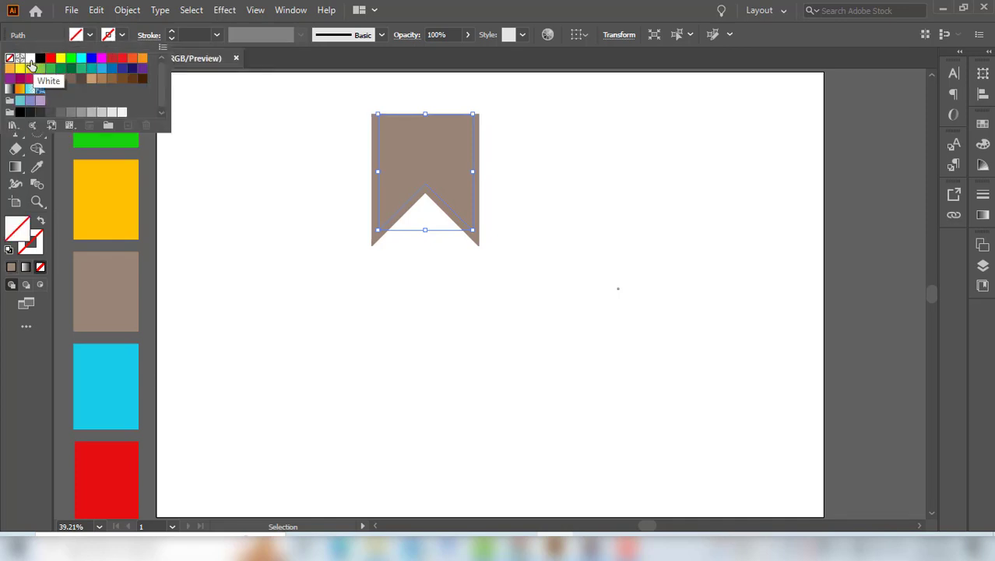
click(30, 58)
click(173, 34)
click(173, 34)
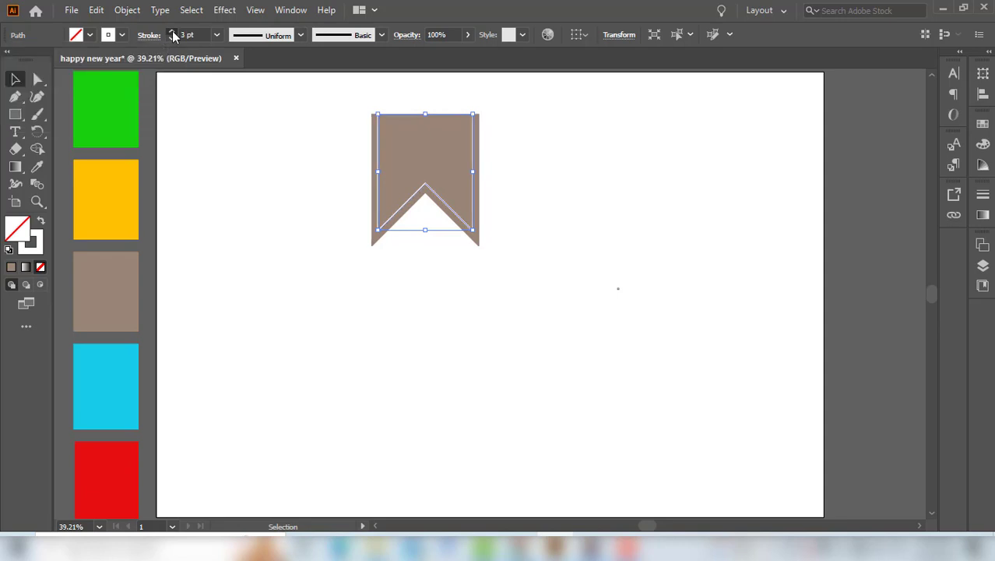
click(172, 35)
click(173, 34)
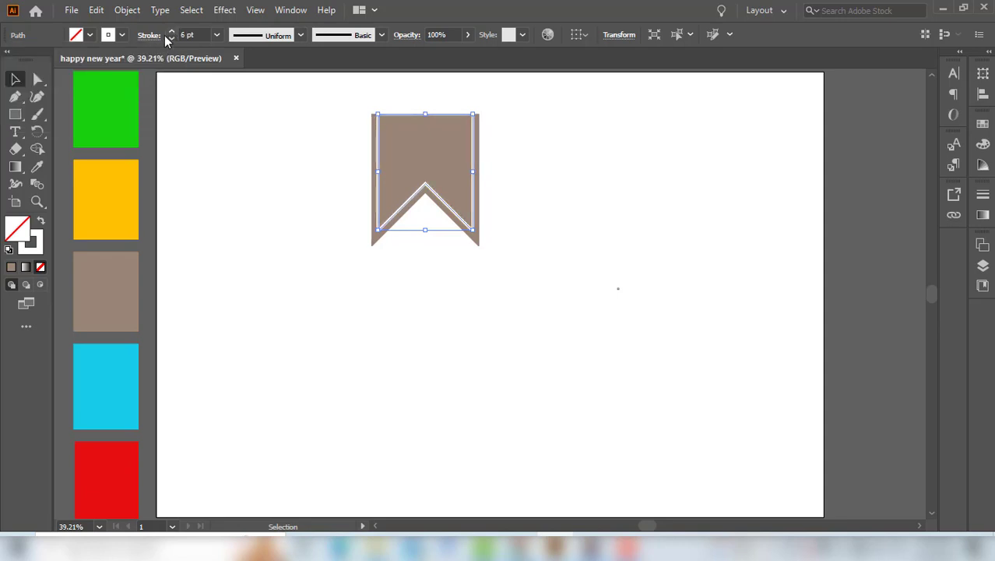
- Turn the inner pennant's white outline into a dashed line with 13 pt dashes
click(149, 36)
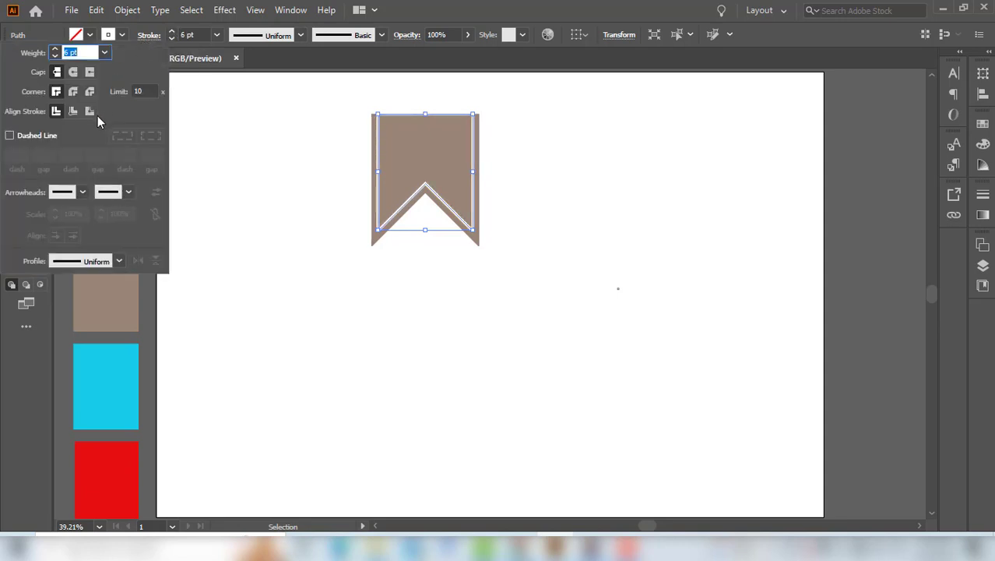
click(10, 135)
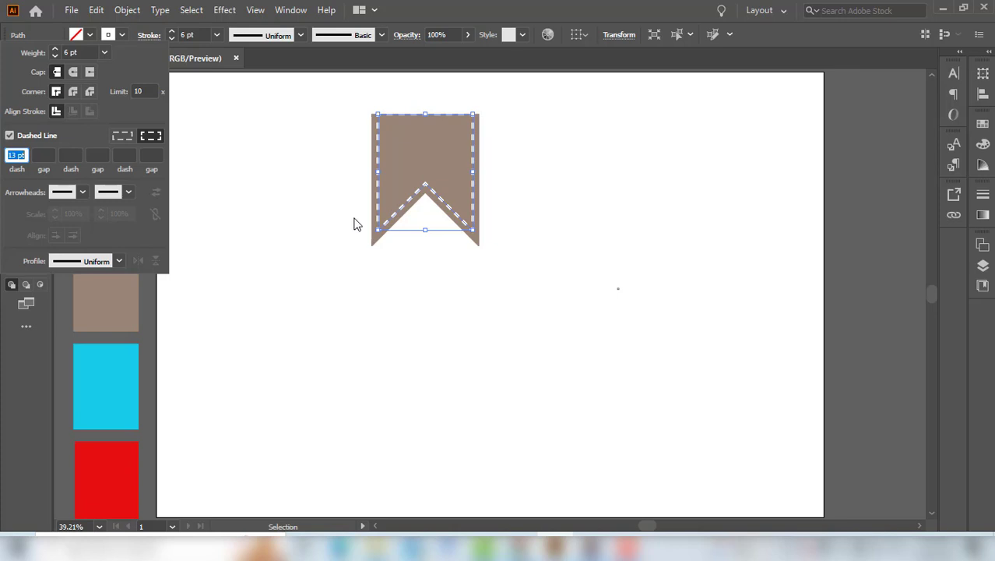
click(414, 15)
- Expand the appearance of the dashed outline and expand its stroke into filled shapes
click(127, 9)
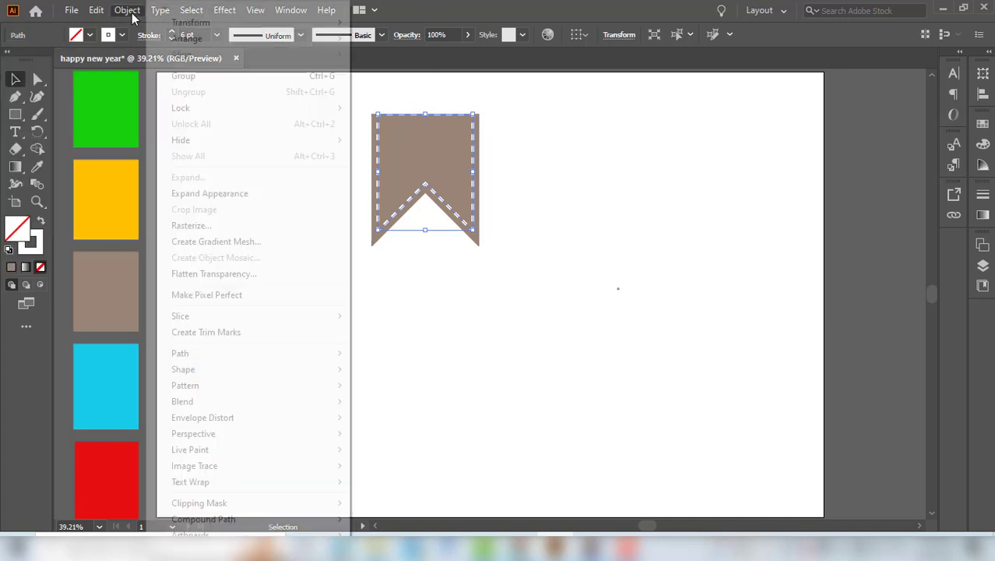
click(204, 193)
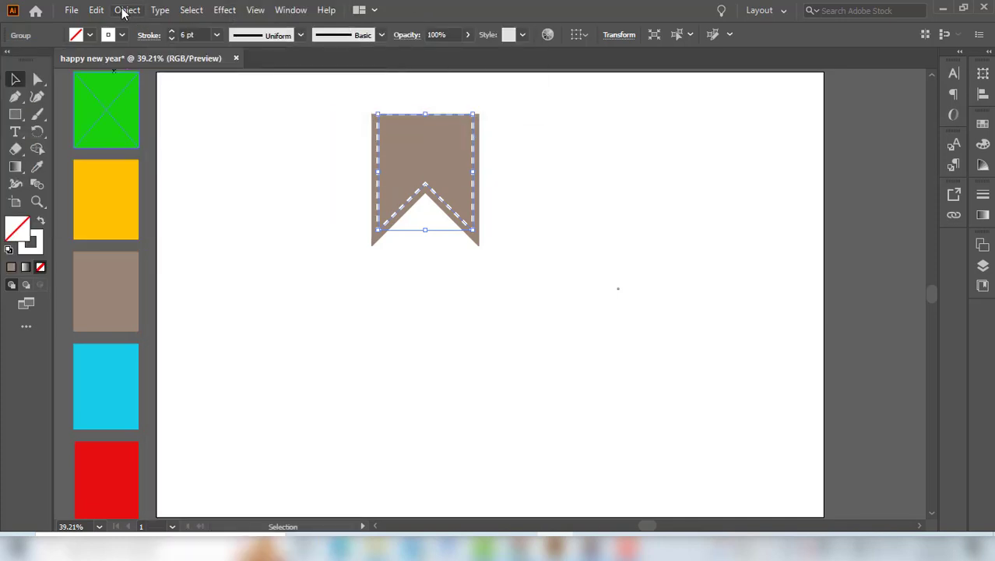
click(127, 10)
click(196, 173)
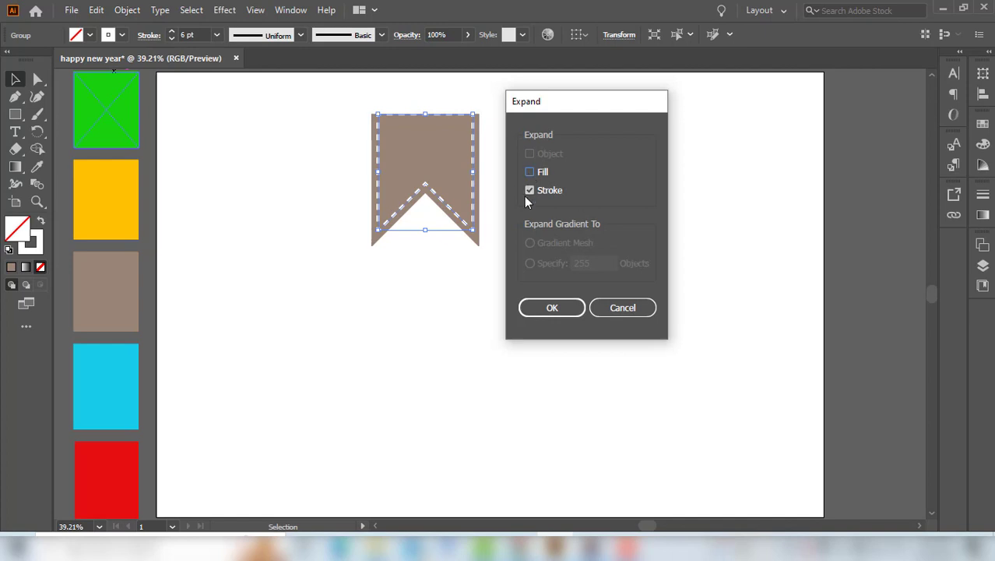
click(548, 308)
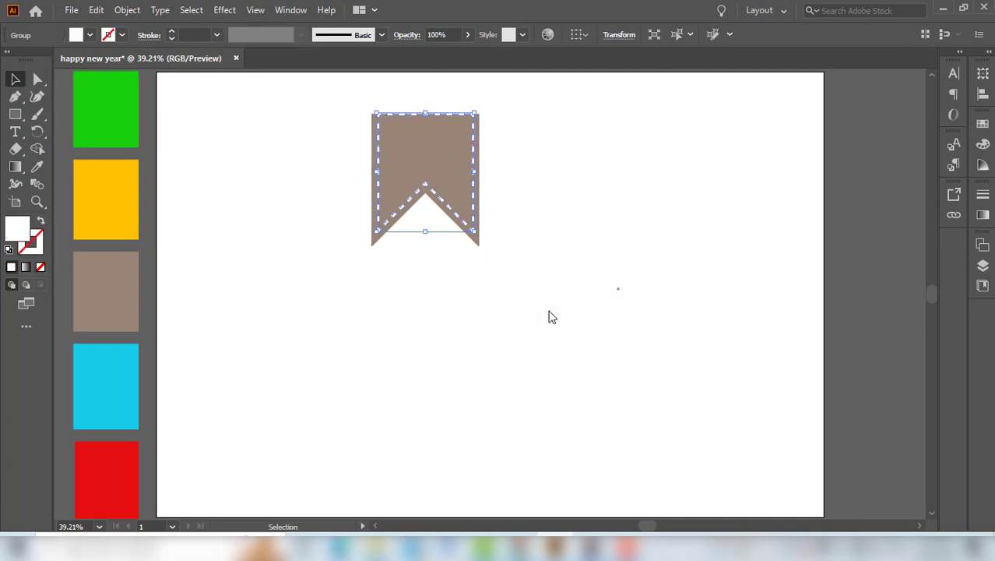
- Select the pennant with its stitching and duplicate it into a row of five evenly spaced pennants across the artboard
mouse_move(309, 82)
mouse_down()
mouse_move(460, 129)
mouse_move(534, 277)
mouse_up()
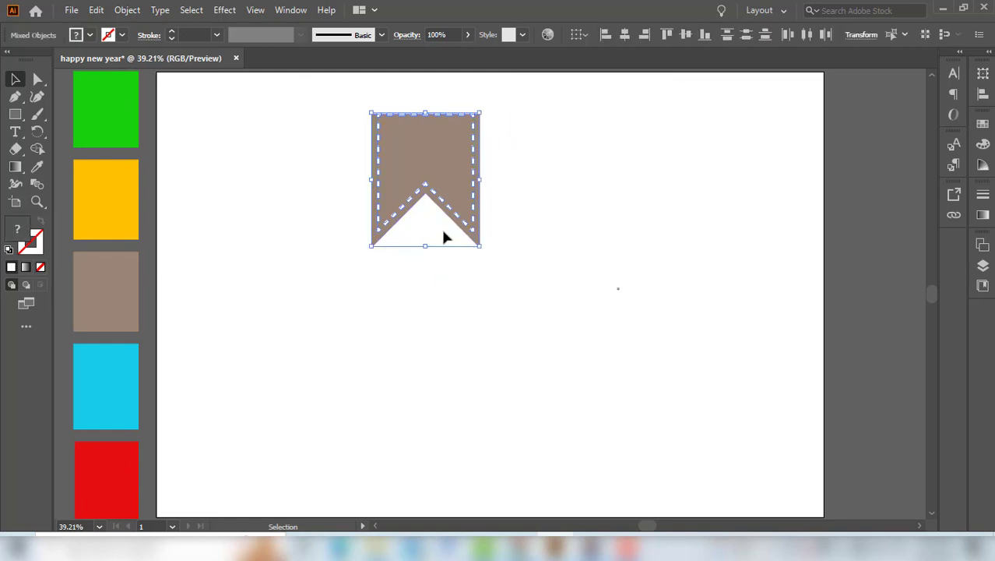
drag(434, 173, 744, 174)
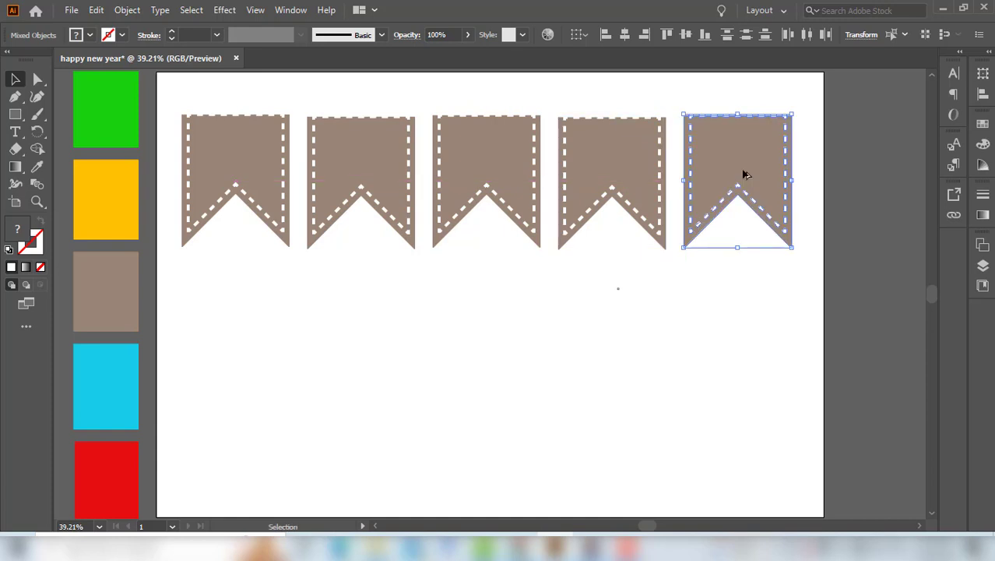
click(699, 297)
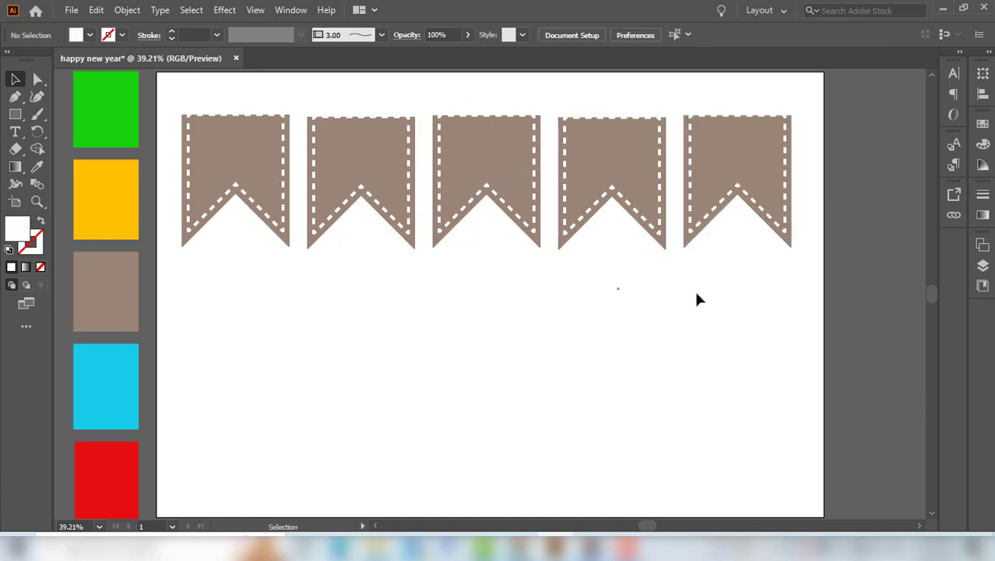
- Recolour the first pennant in the row with the red sampled from the red swatch rectangle
click(243, 158)
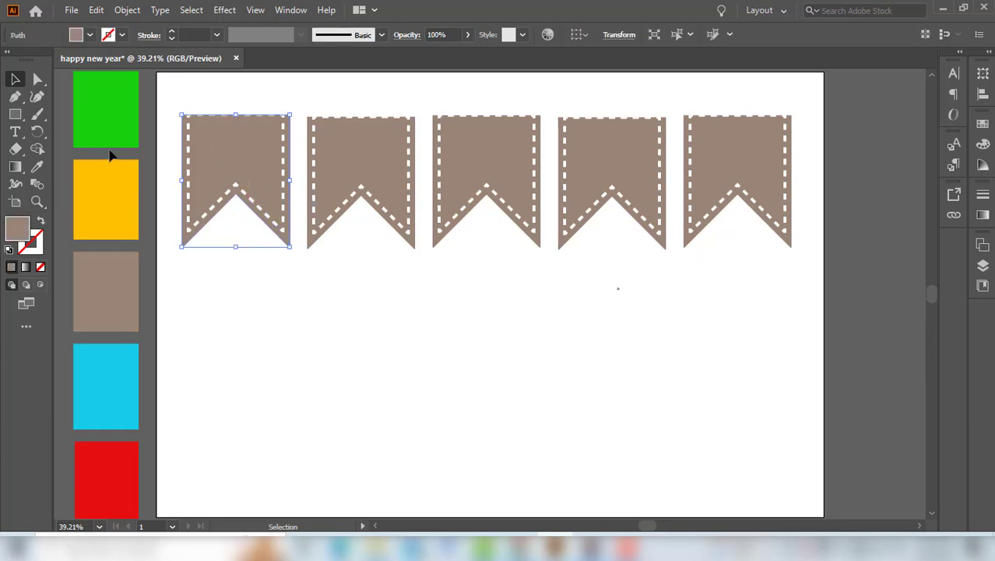
click(36, 166)
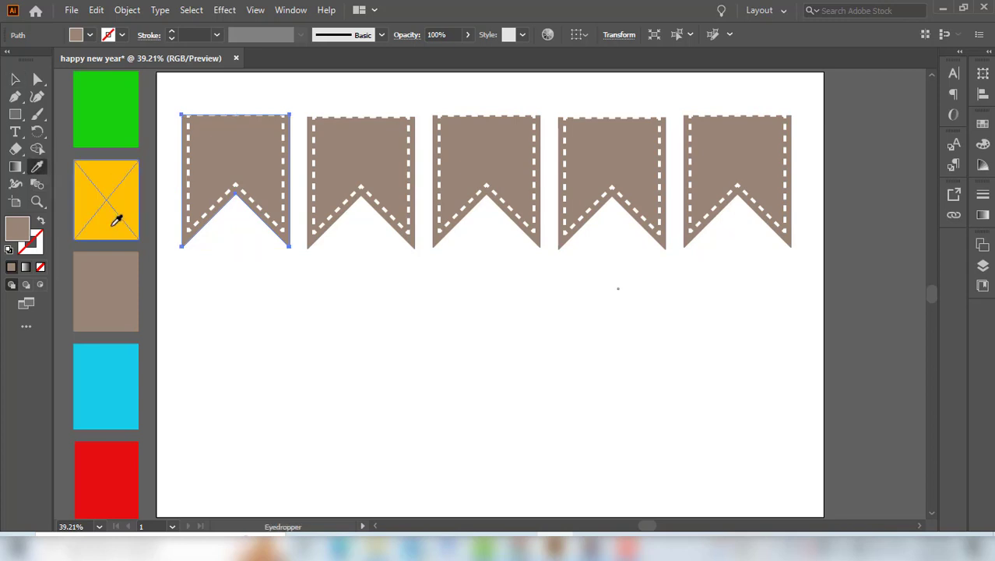
click(129, 462)
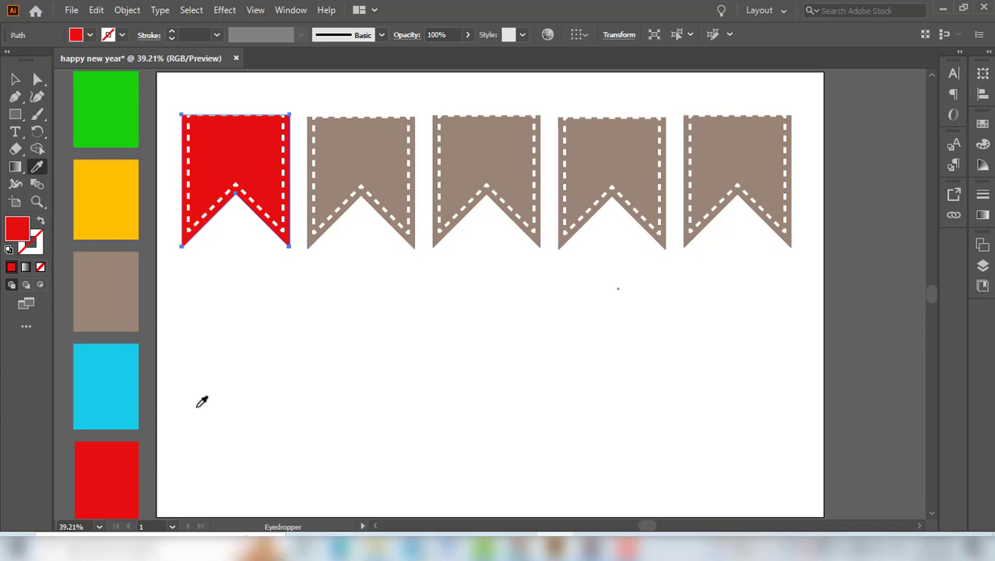
- Recolour the second pennant with the light blue sampled from the blue swatch rectangle
click(38, 79)
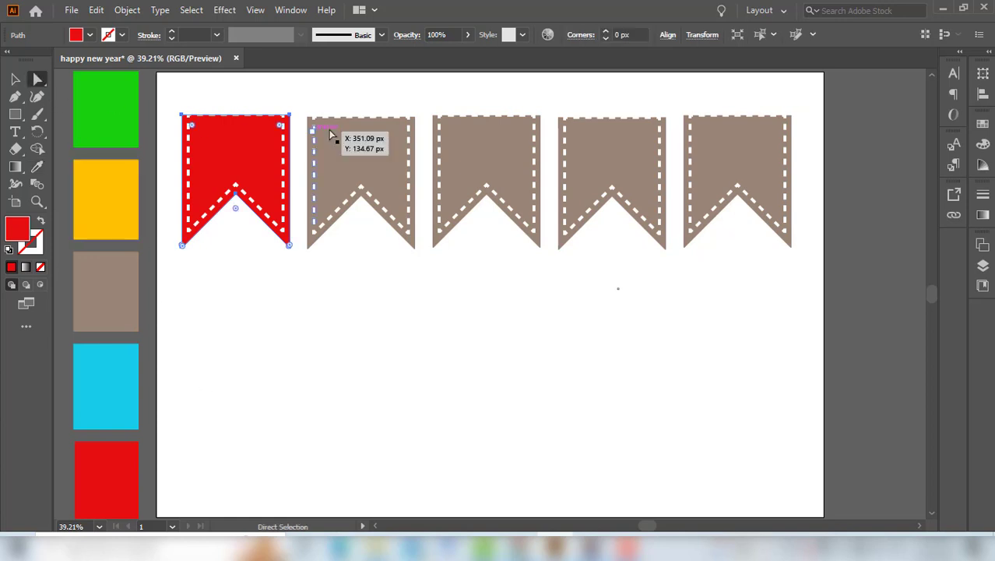
click(357, 156)
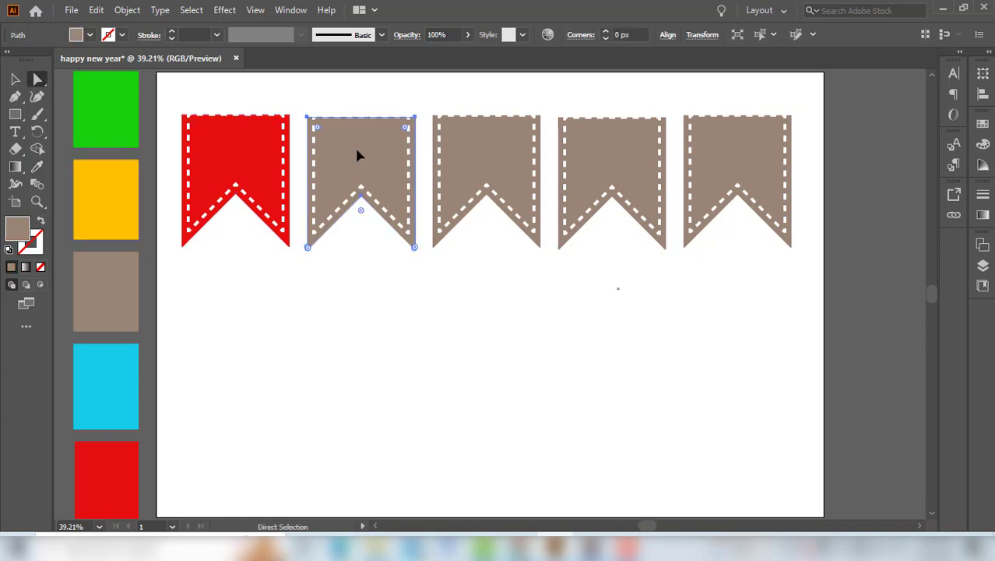
key(i)
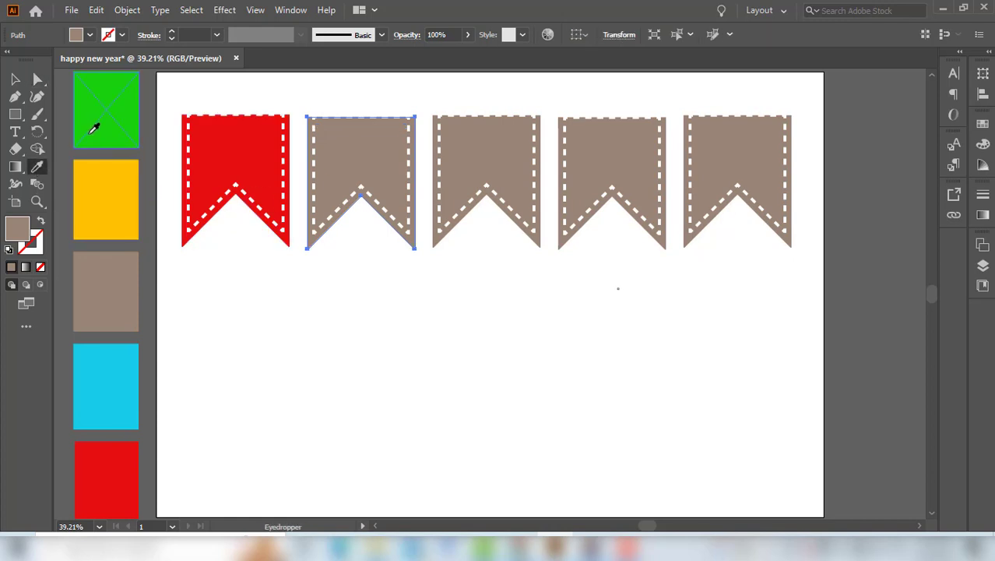
click(117, 359)
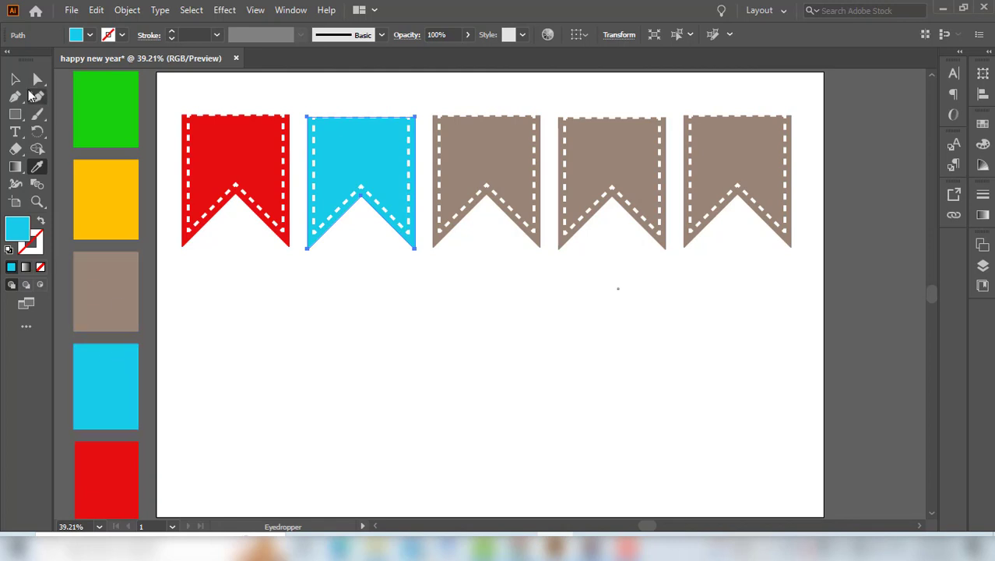
- Recolour the third pennant with the green sampled from the green swatch rectangle
click(37, 81)
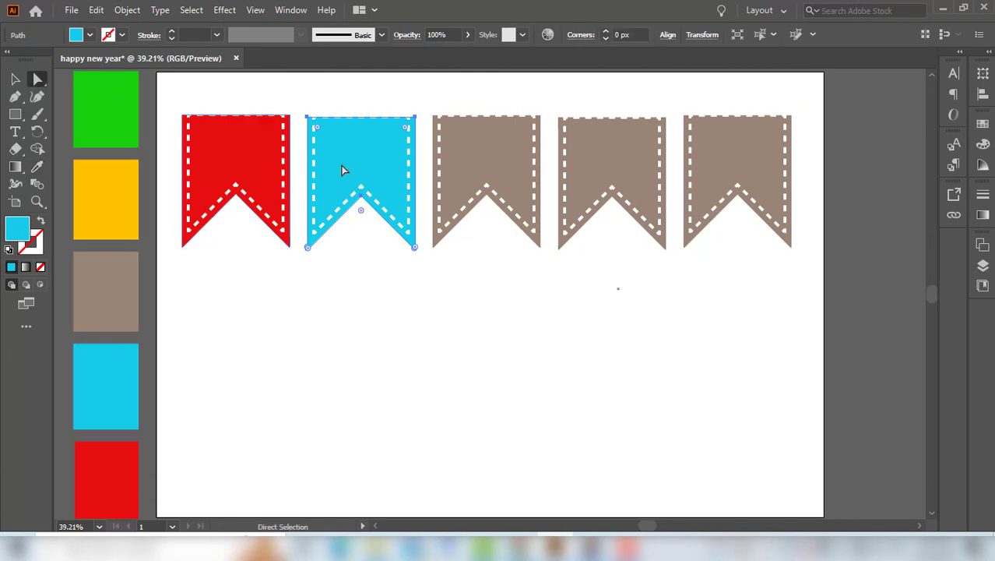
click(470, 163)
click(38, 168)
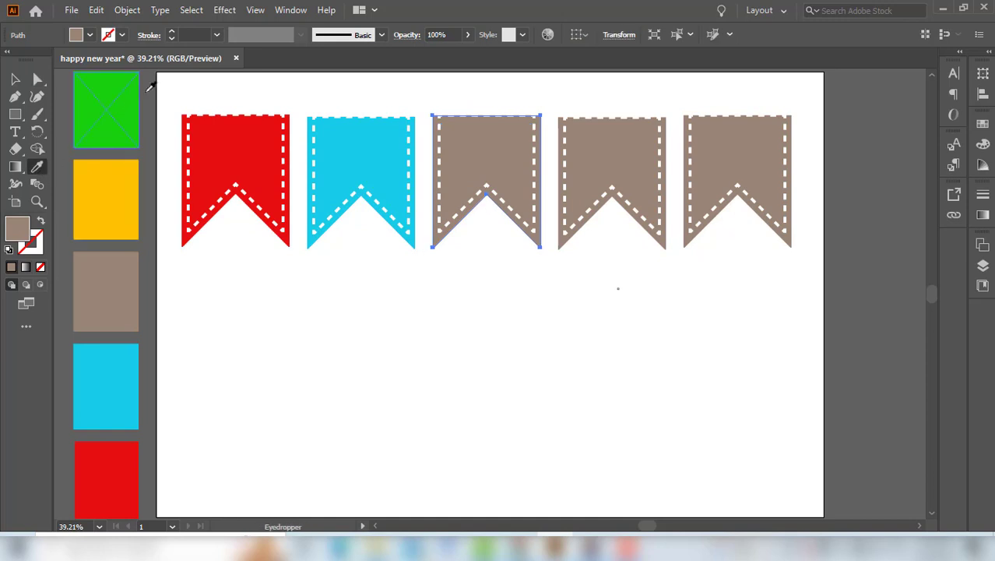
click(134, 98)
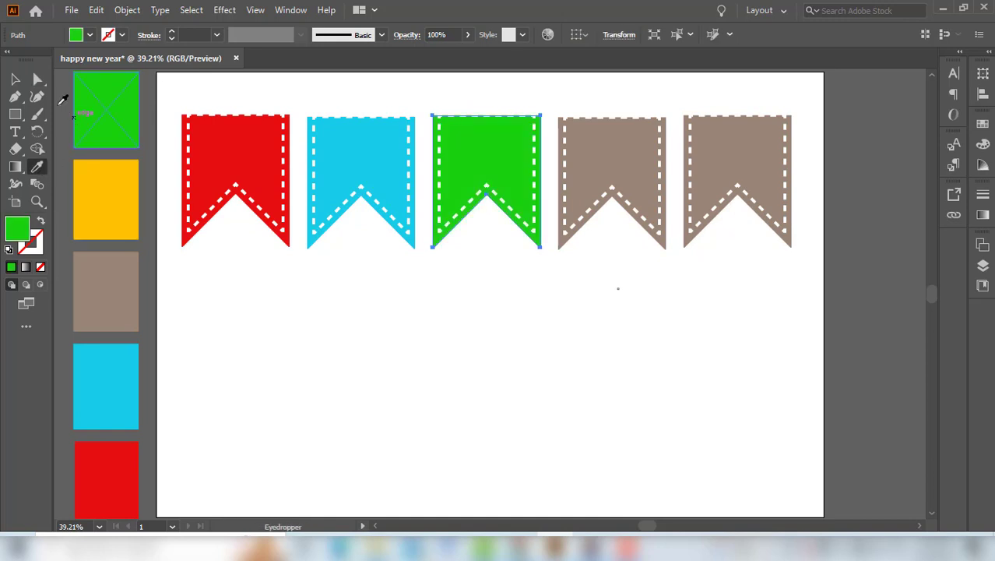
- Recolour the fourth pennant with the yellow-orange sampled from the yellow-orange swatch rectangle
click(14, 78)
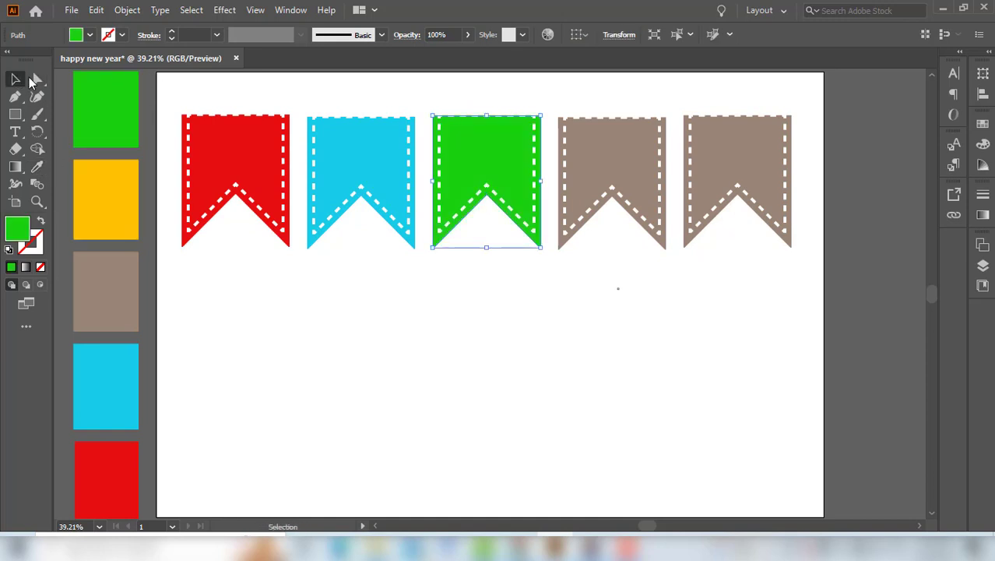
click(629, 179)
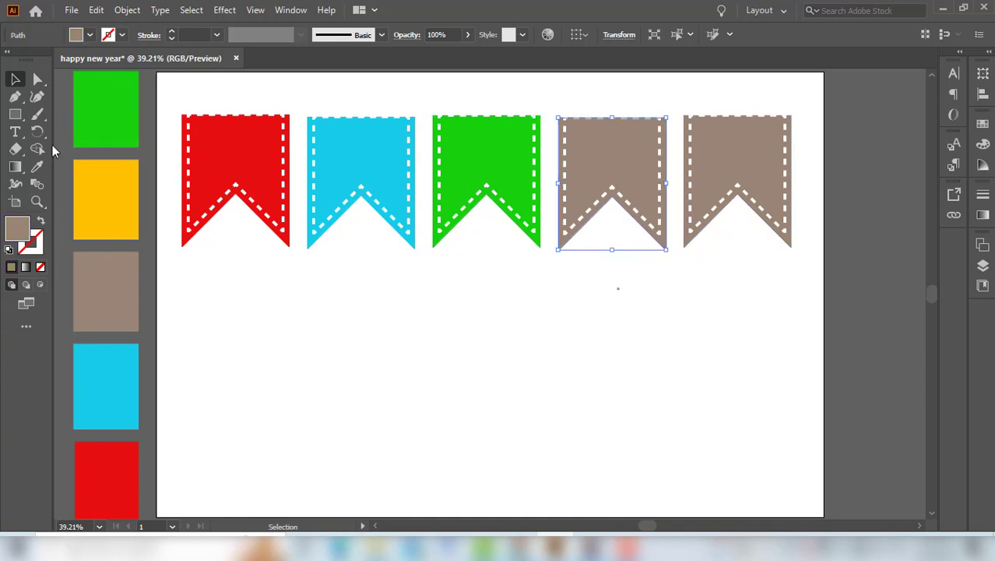
click(37, 165)
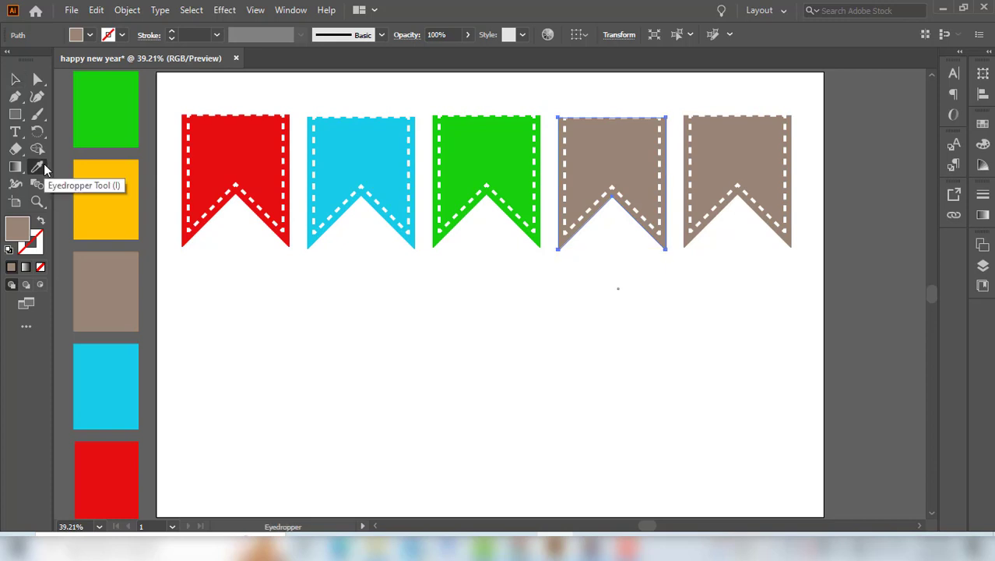
click(123, 171)
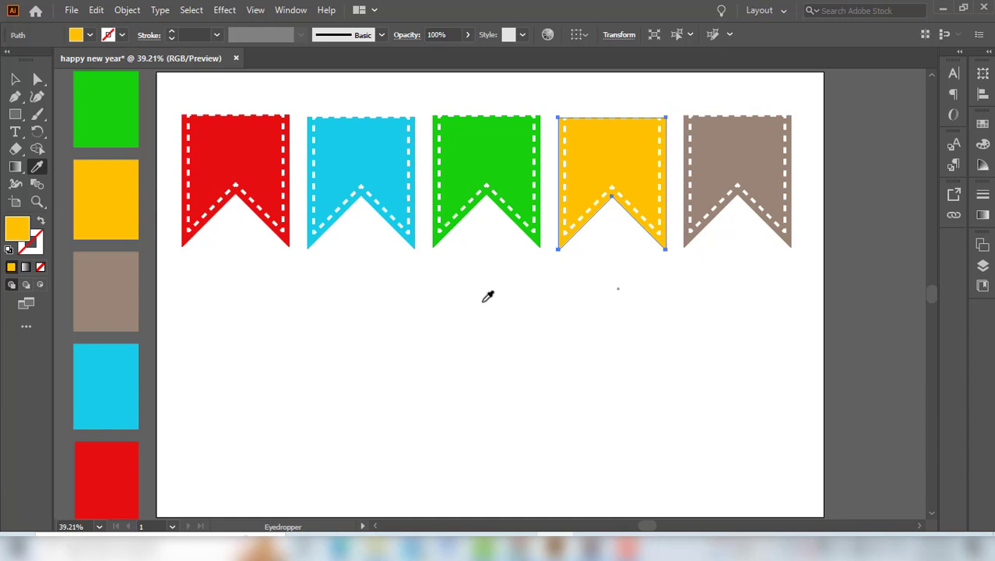
- Add a text object reading "H" in the empty artboard area below the pennants
click(14, 132)
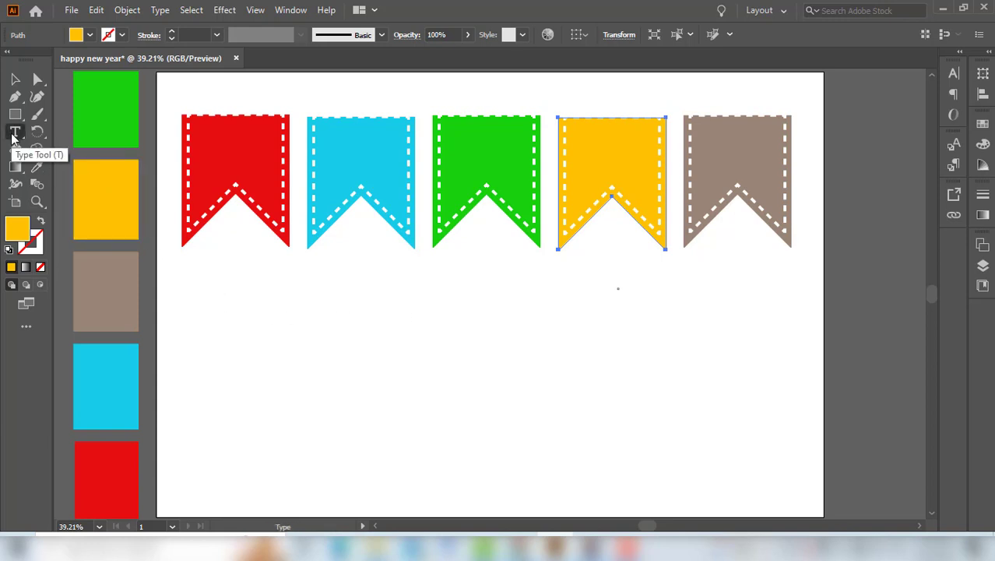
click(263, 316)
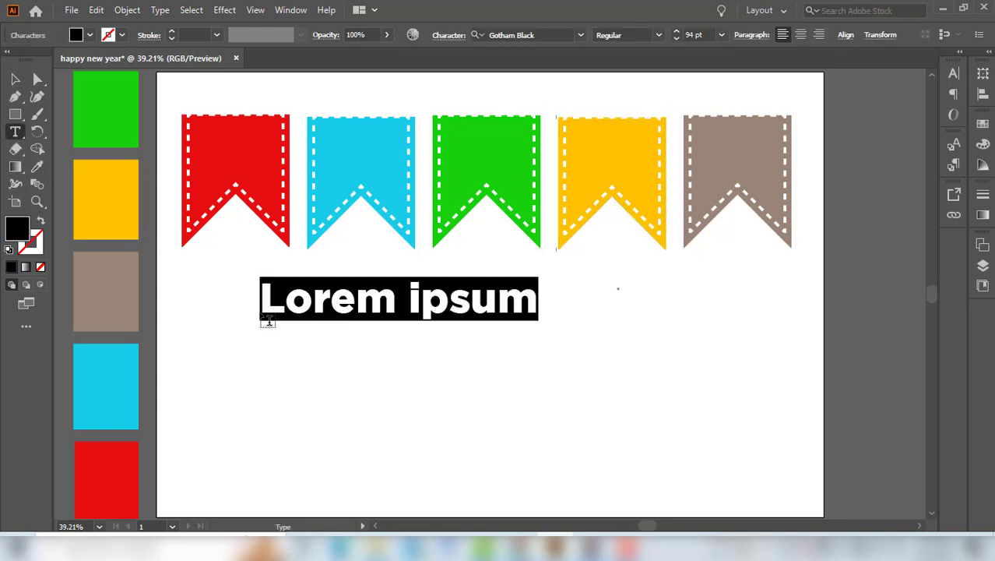
text(H)
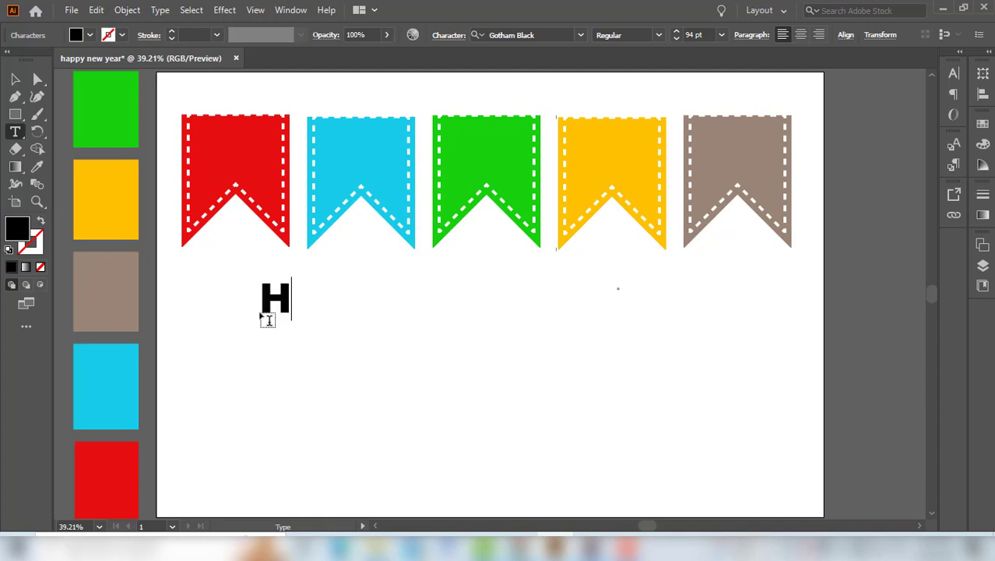
- Set the font size of the letter H to 147 pt
key(ctrl+a)
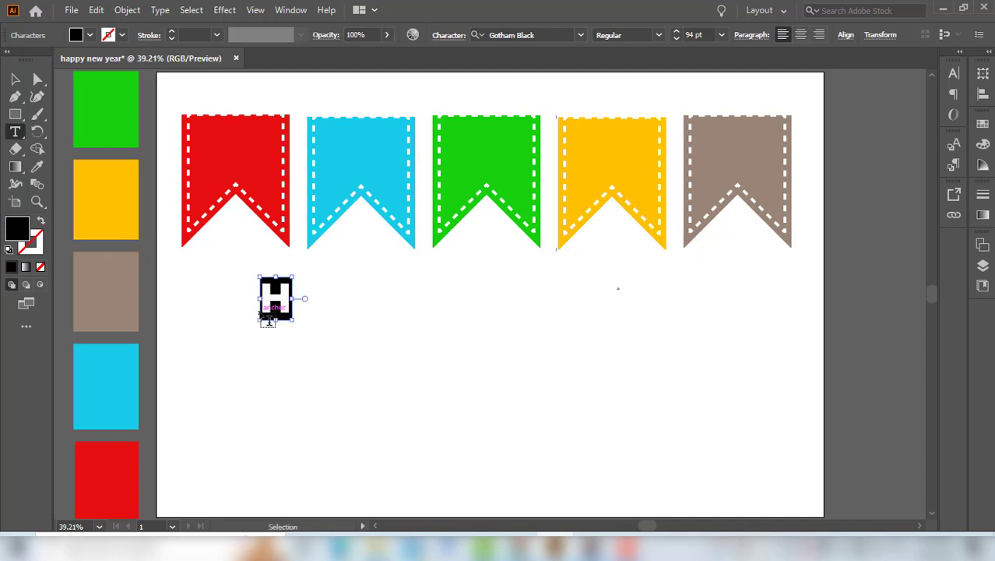
click(677, 32)
click(678, 32)
click(677, 32)
click(677, 32)
click(678, 32)
click(678, 32)
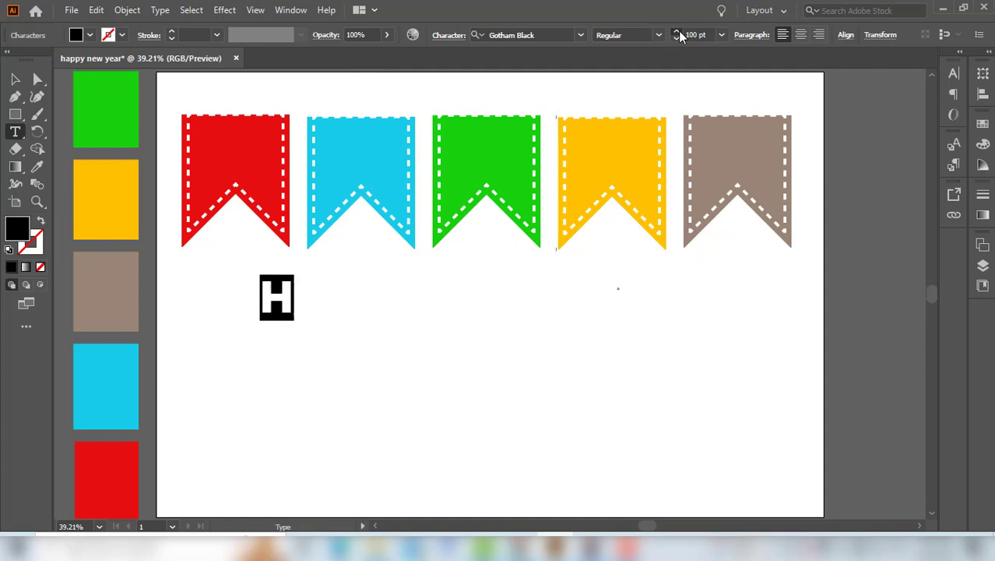
click(678, 32)
click(677, 32)
click(677, 32)
click(677, 32)
click(677, 32)
click(677, 32)
click(677, 32)
click(678, 32)
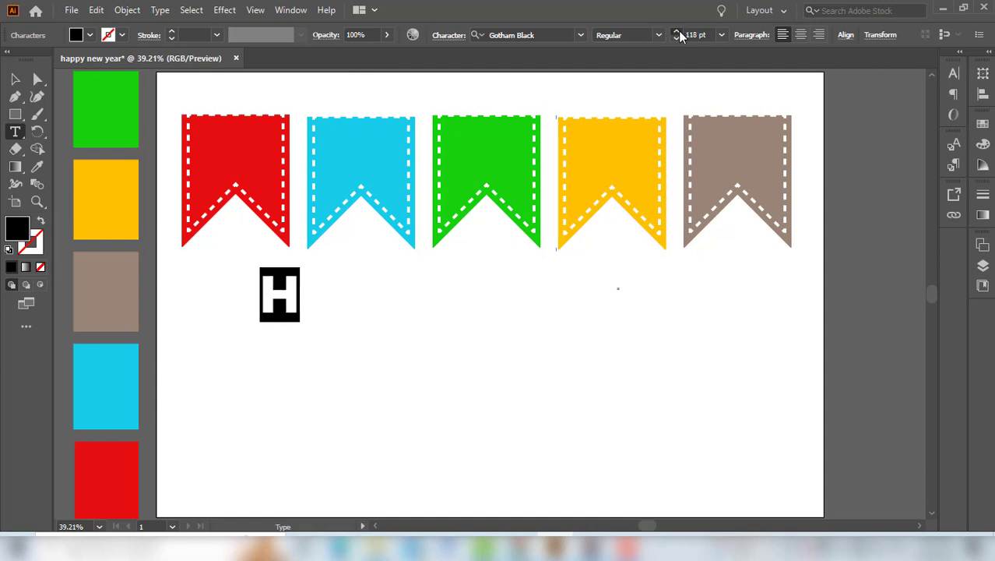
click(677, 32)
click(678, 32)
click(677, 32)
click(678, 32)
click(677, 32)
click(678, 32)
click(678, 32)
click(678, 32)
click(677, 31)
click(677, 31)
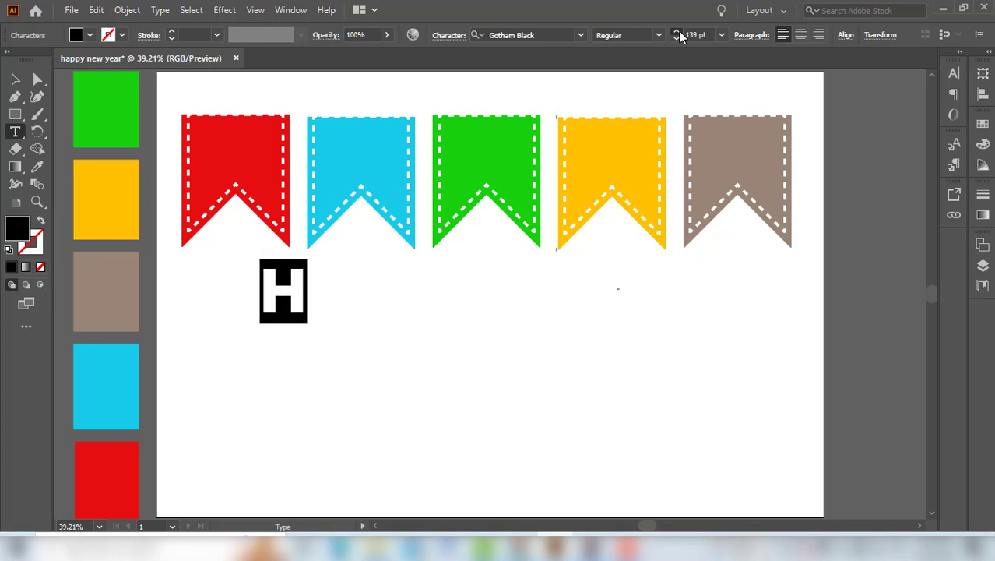
click(677, 31)
click(677, 32)
click(677, 32)
click(677, 32)
click(678, 32)
click(677, 32)
click(678, 31)
click(677, 32)
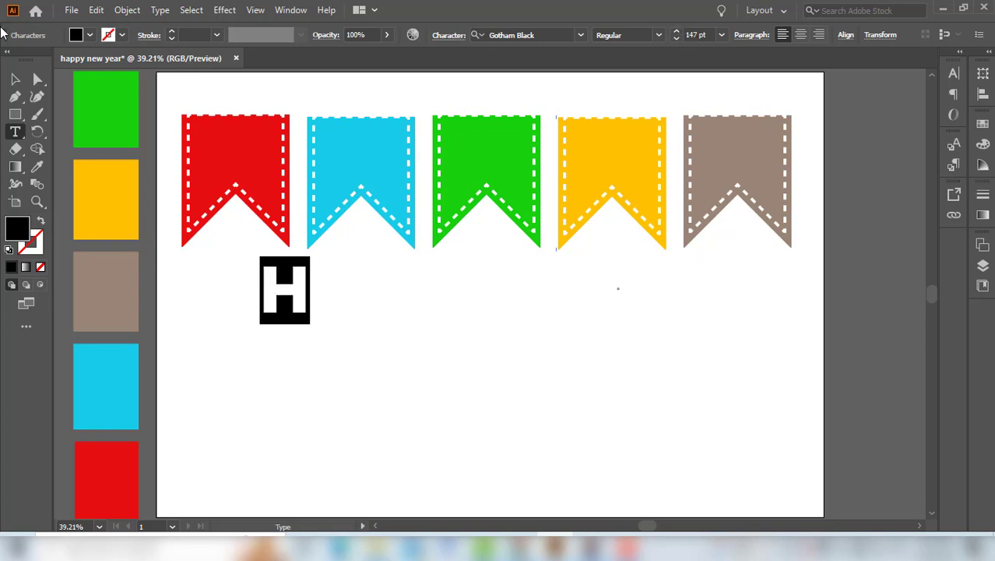
- Move the letter H onto the red pennant and nudge it left to centre it above the notch
click(15, 78)
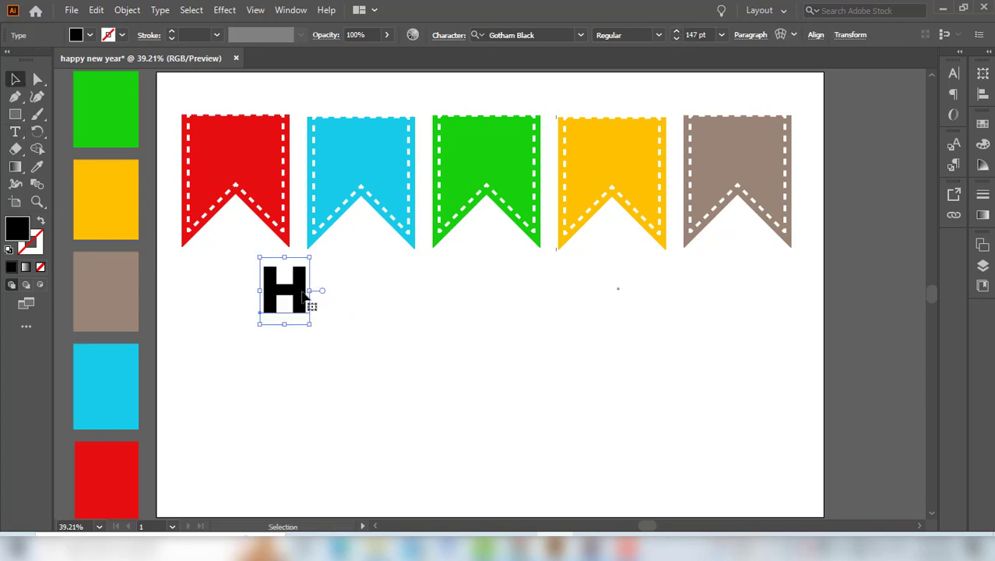
drag(303, 292, 254, 160)
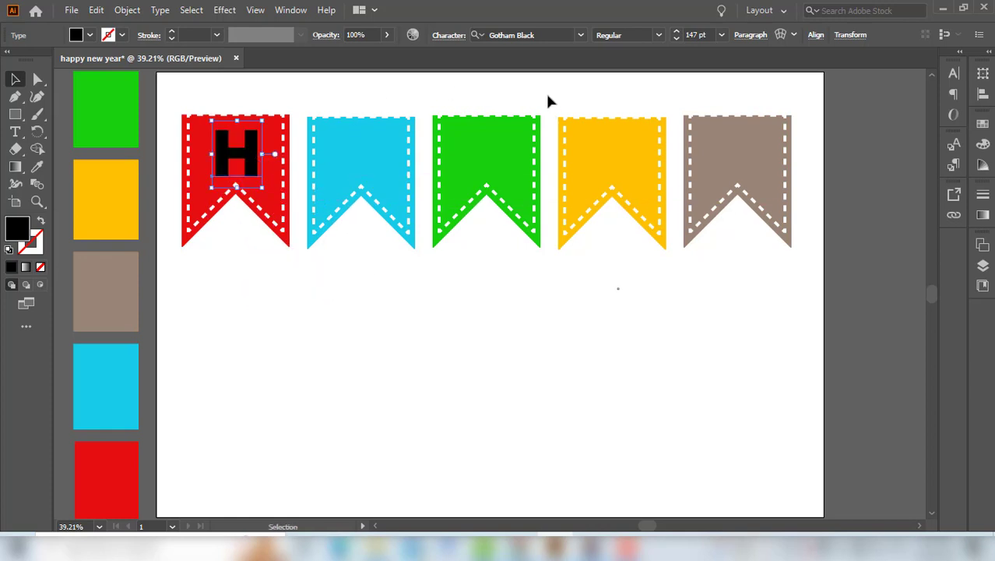
key(Left)
key(Left)
key(Left)
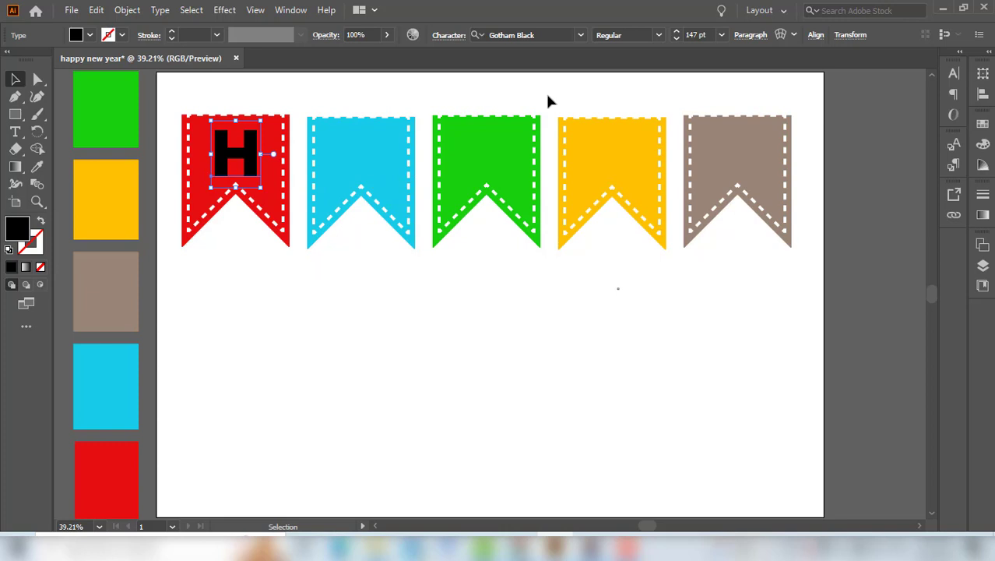
click(433, 343)
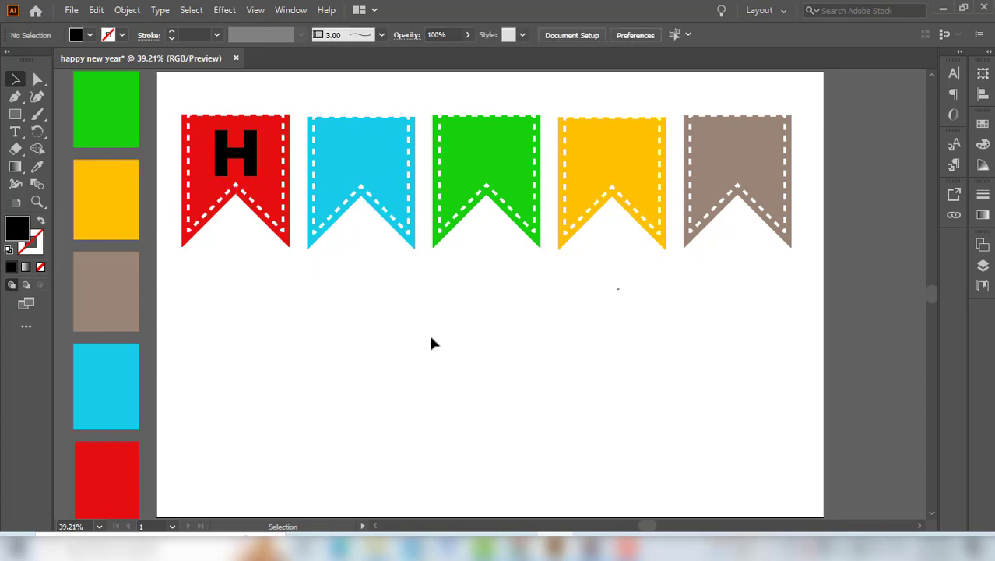
- Change the fill of the letter H on the red pennant to the White swatch
click(253, 160)
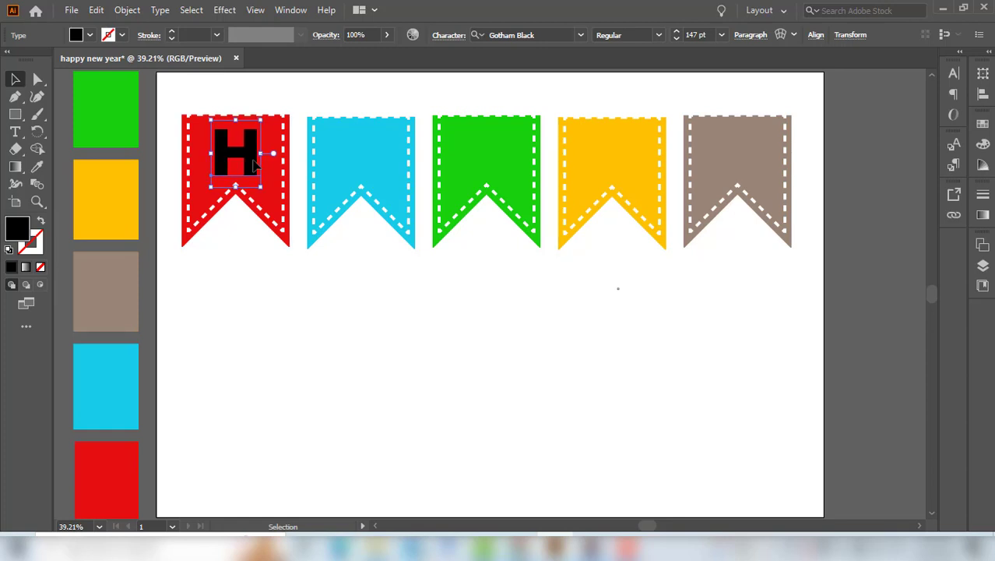
click(15, 132)
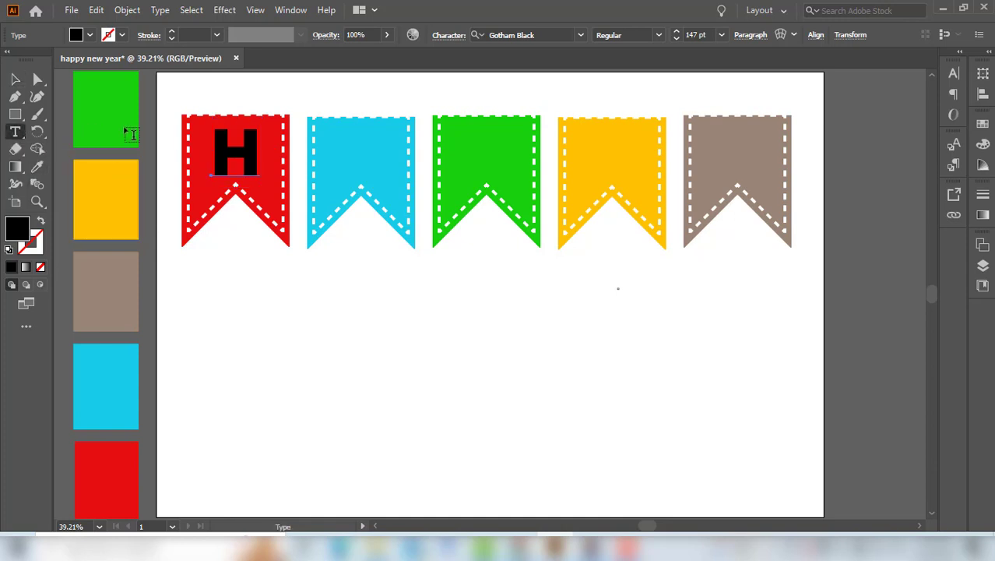
double_click(246, 151)
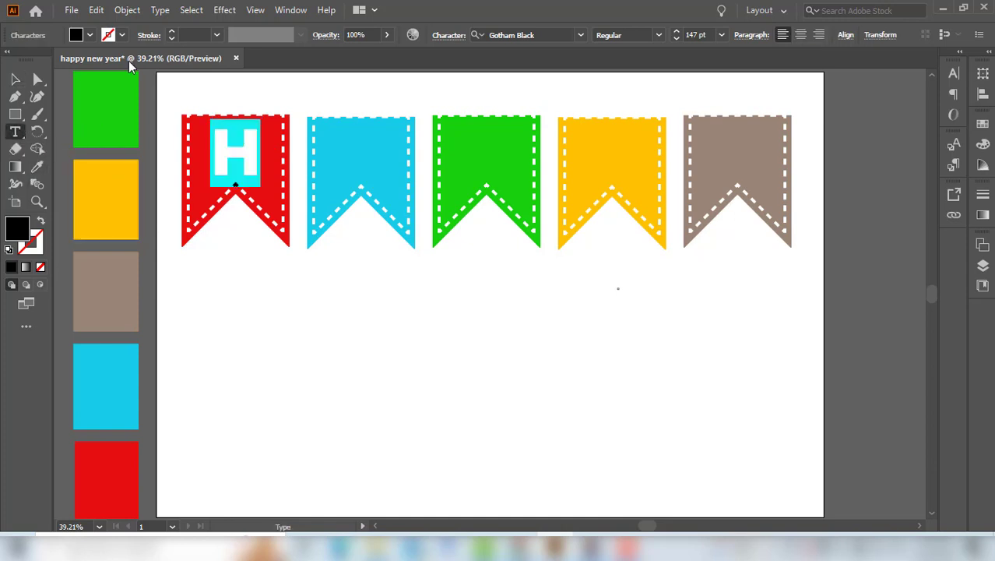
click(76, 35)
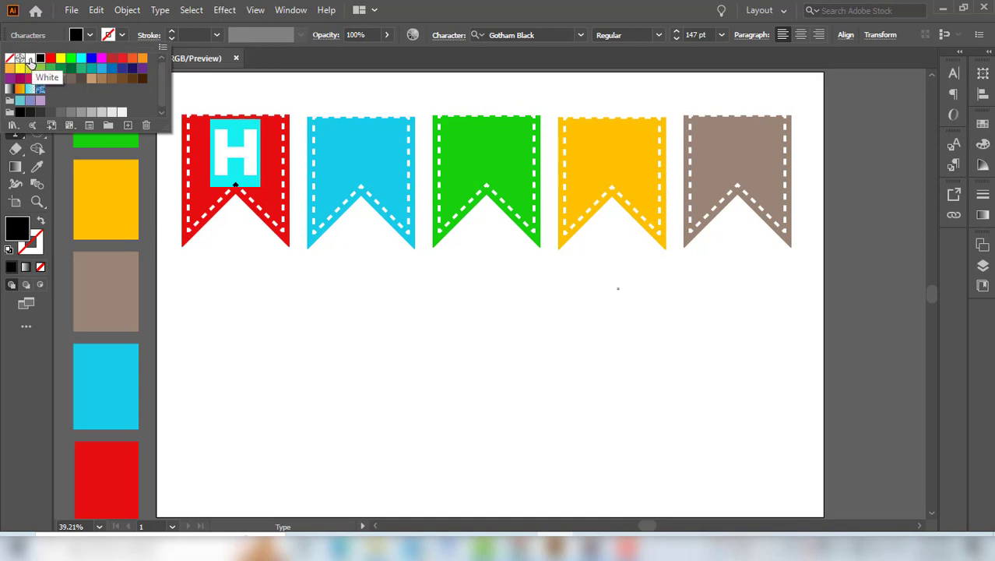
click(30, 59)
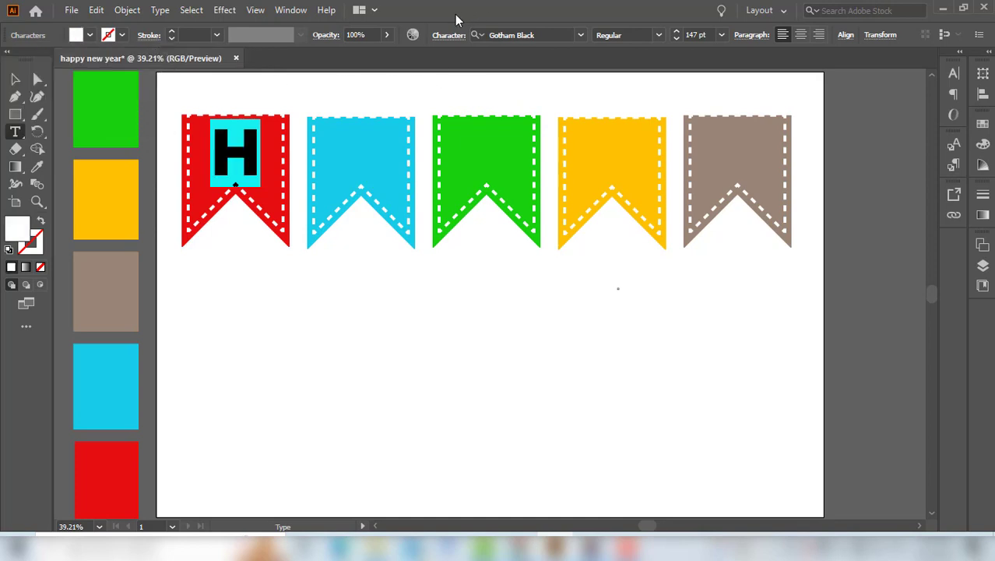
click(543, 35)
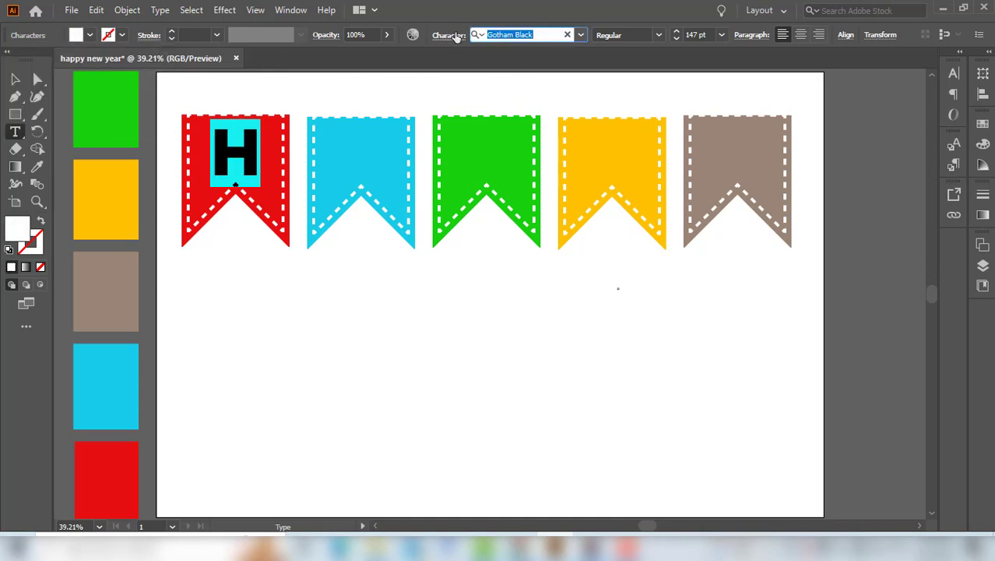
click(14, 79)
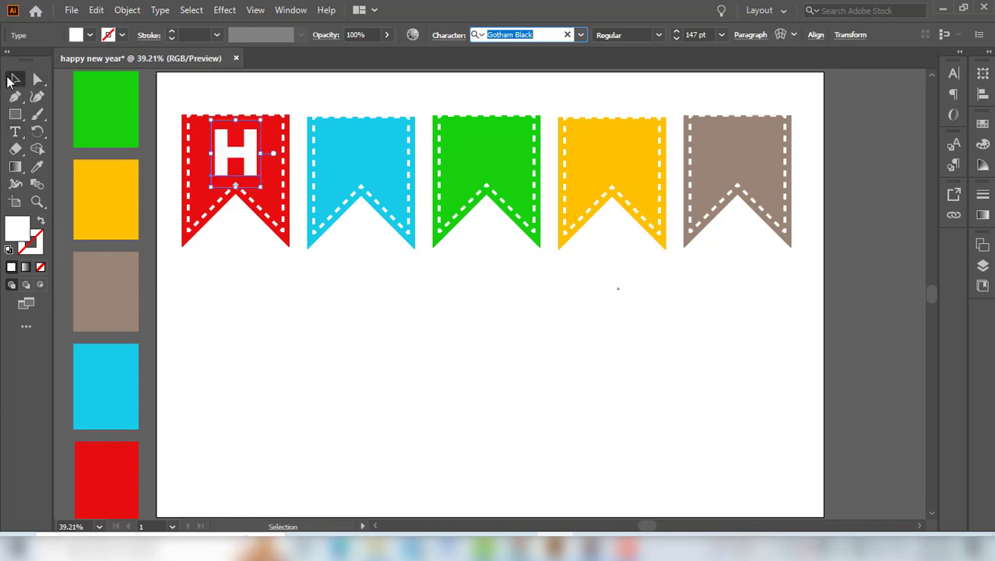
click(239, 322)
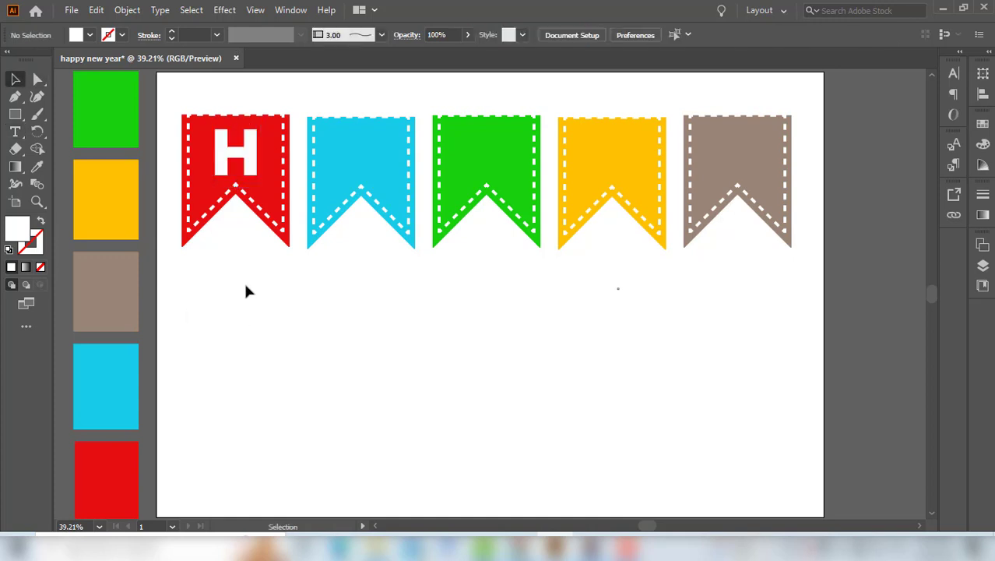
- Nudge the white H slightly upward on the red pennant
click(251, 164)
click(329, 95)
click(255, 161)
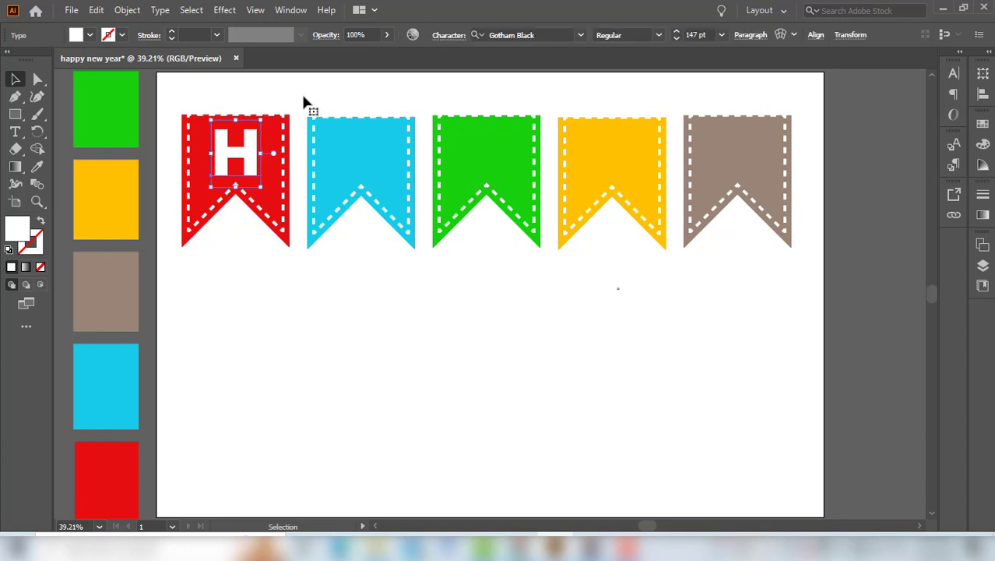
key(shift+Up)
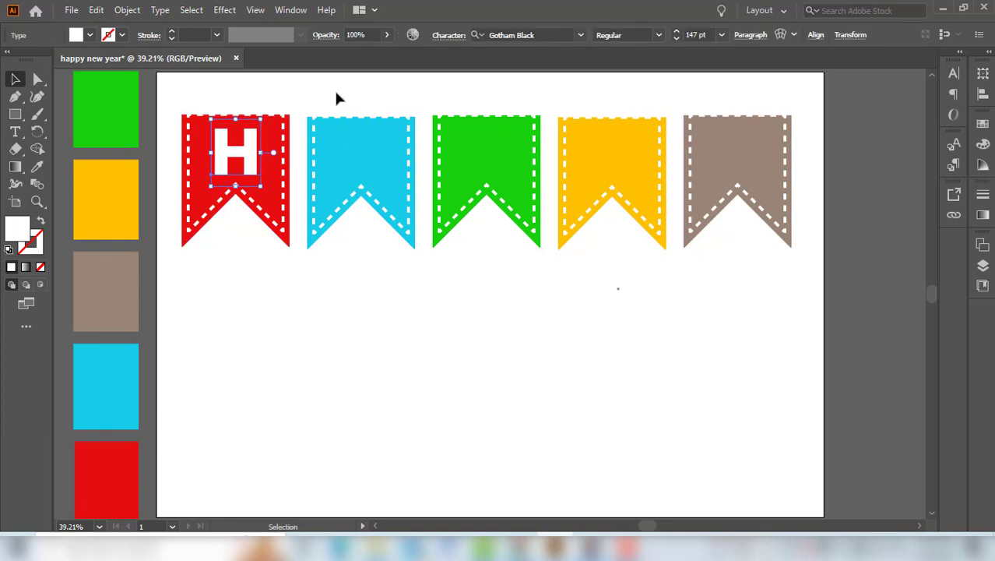
click(336, 92)
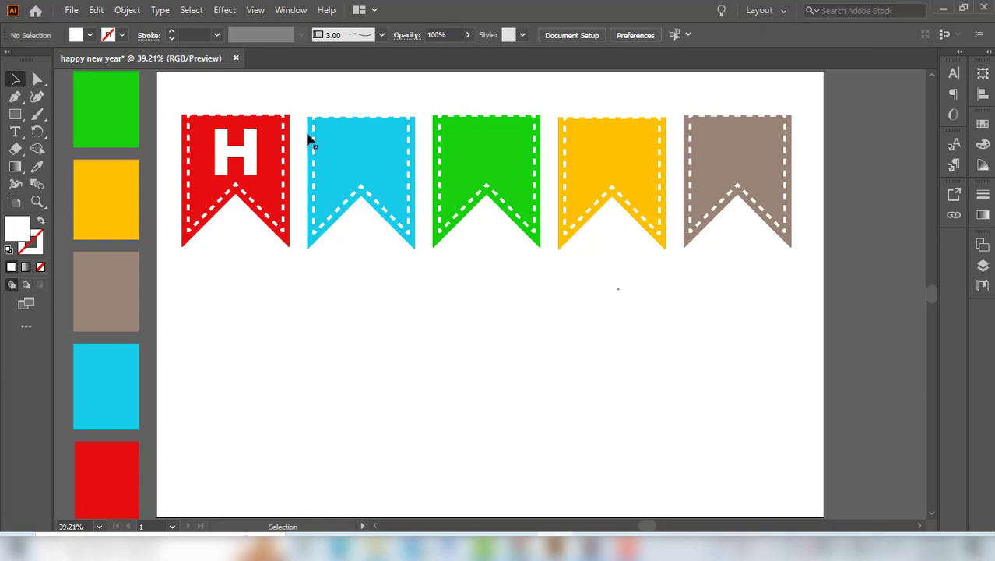
- Duplicate the white H onto each of the other four pennants in the row
click(255, 155)
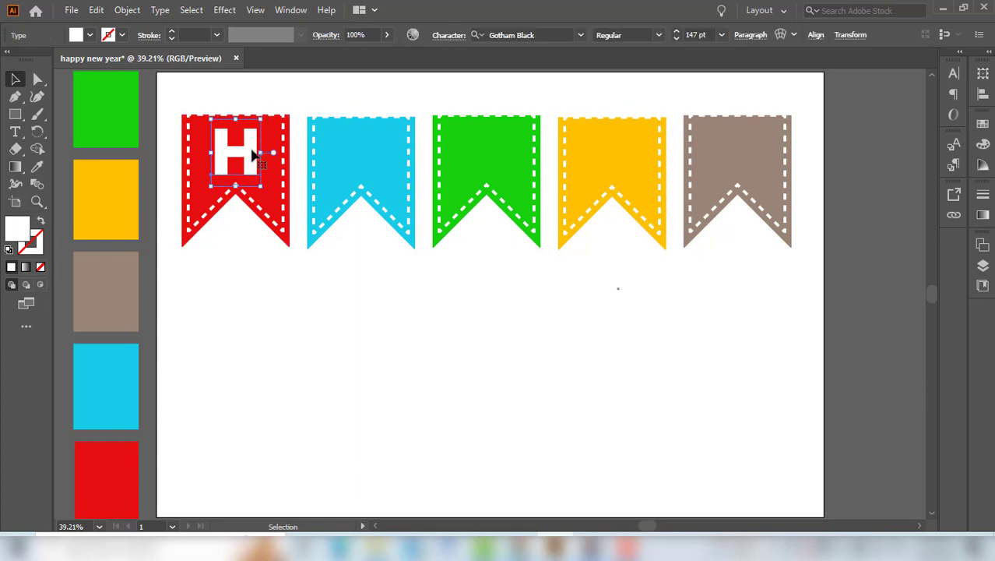
drag(253, 155, 372, 157)
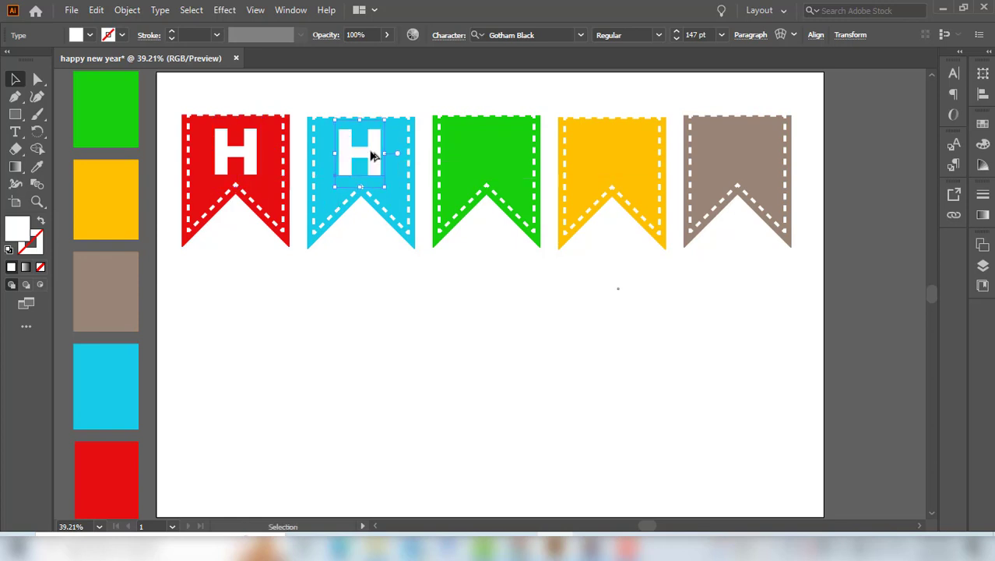
key(Right)
drag(371, 157, 749, 158)
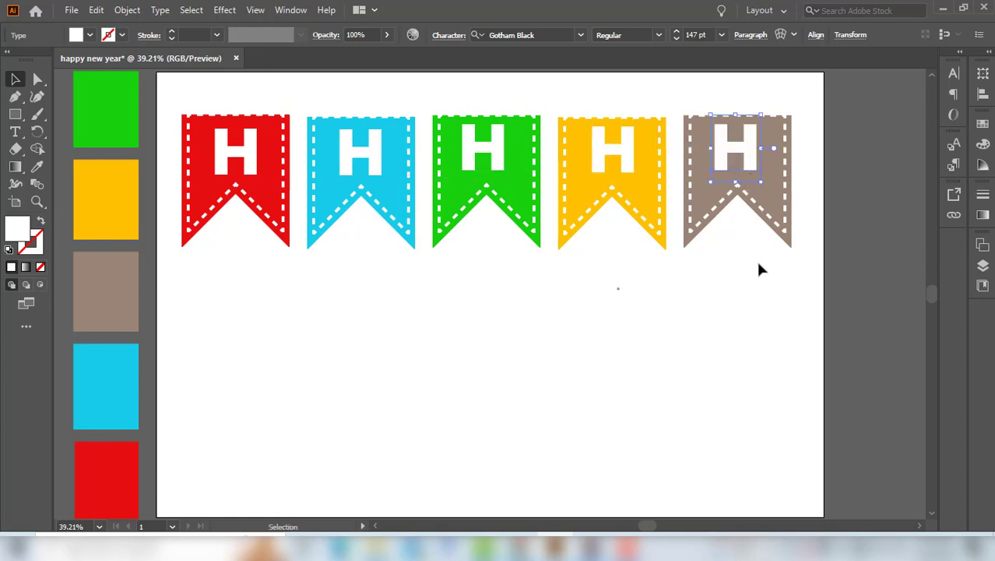
- Nudge the letter on the light-blue pennant slightly right and replace its H with A
click(375, 147)
drag(377, 155, 373, 164)
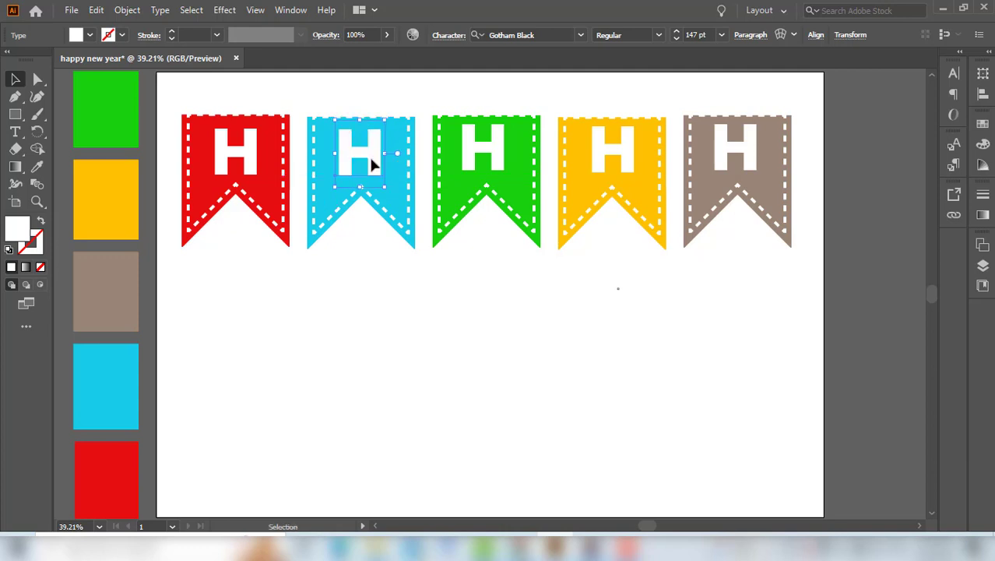
key(Right)
key(Right)
key(t)
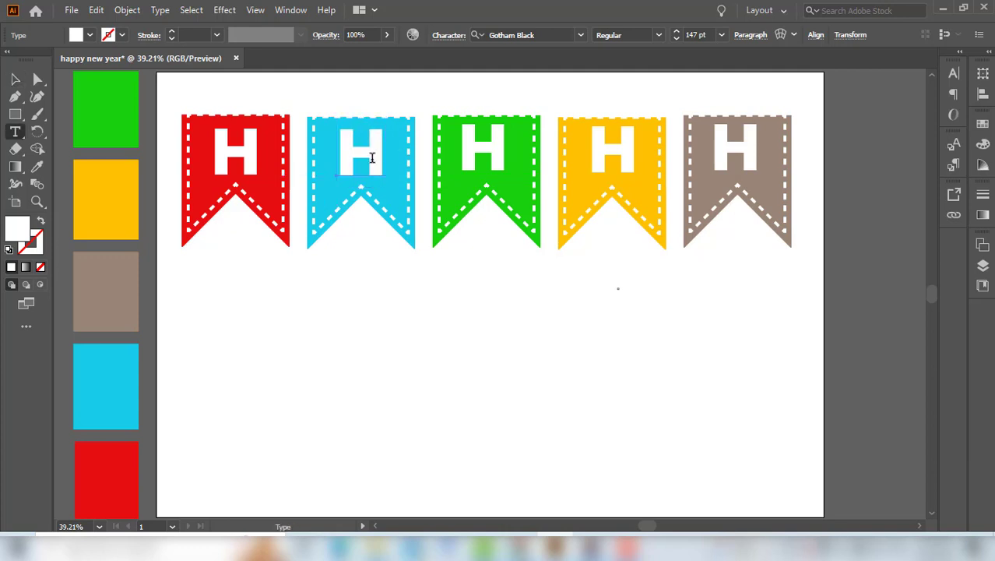
double_click(373, 157)
text(A)
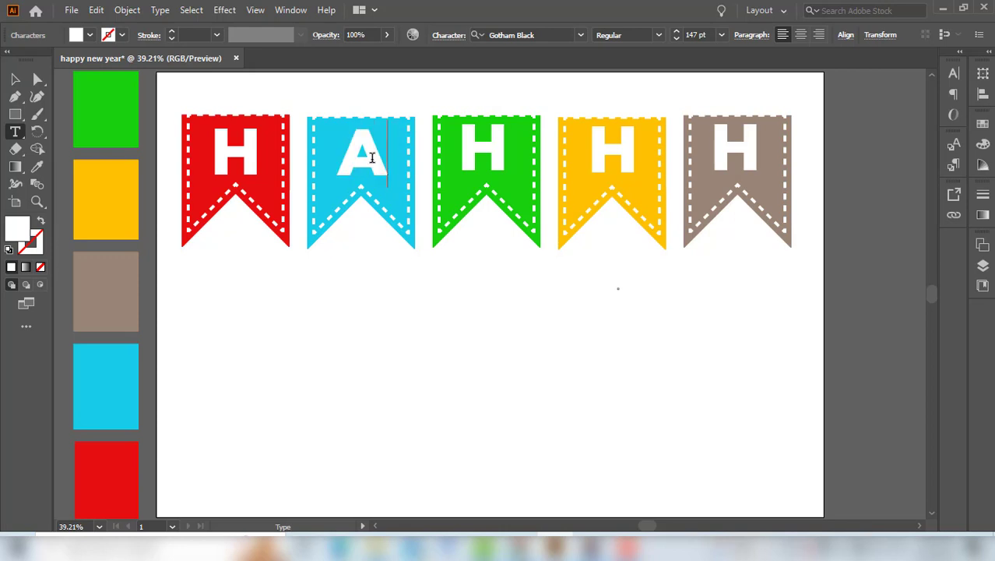
click(16, 80)
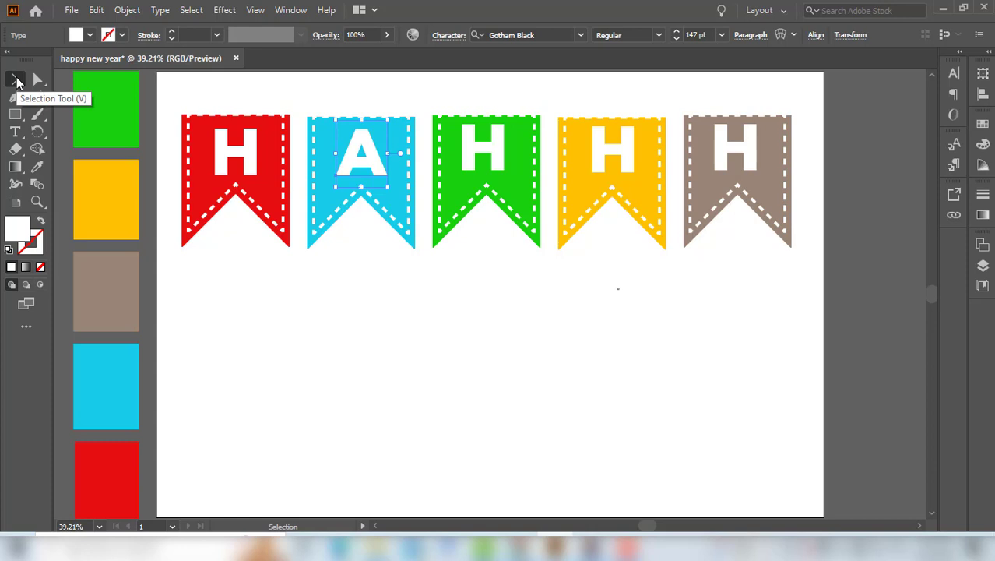
- Replace the H on the green pennant with the letter P
click(495, 156)
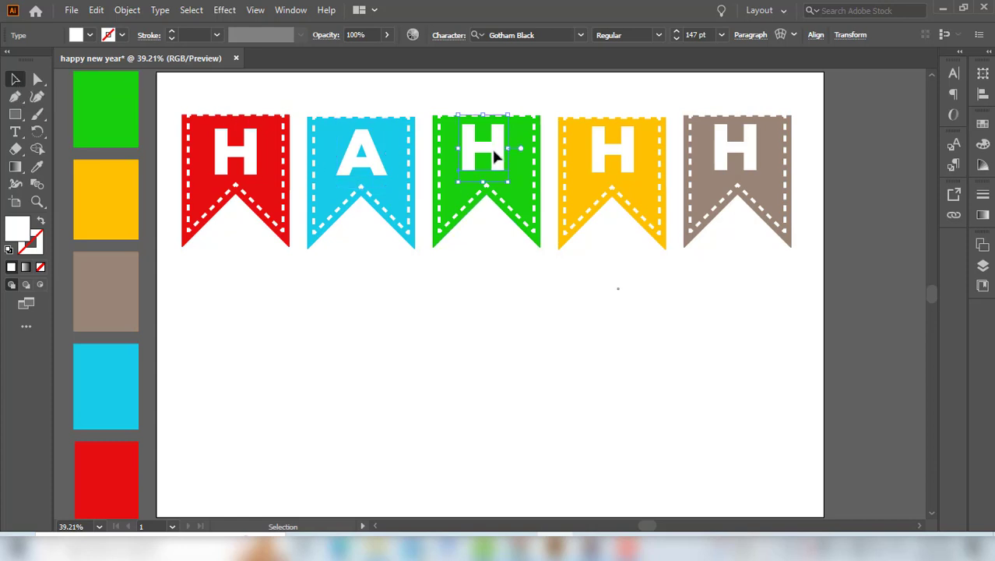
double_click(494, 149)
double_click(493, 149)
text(P)
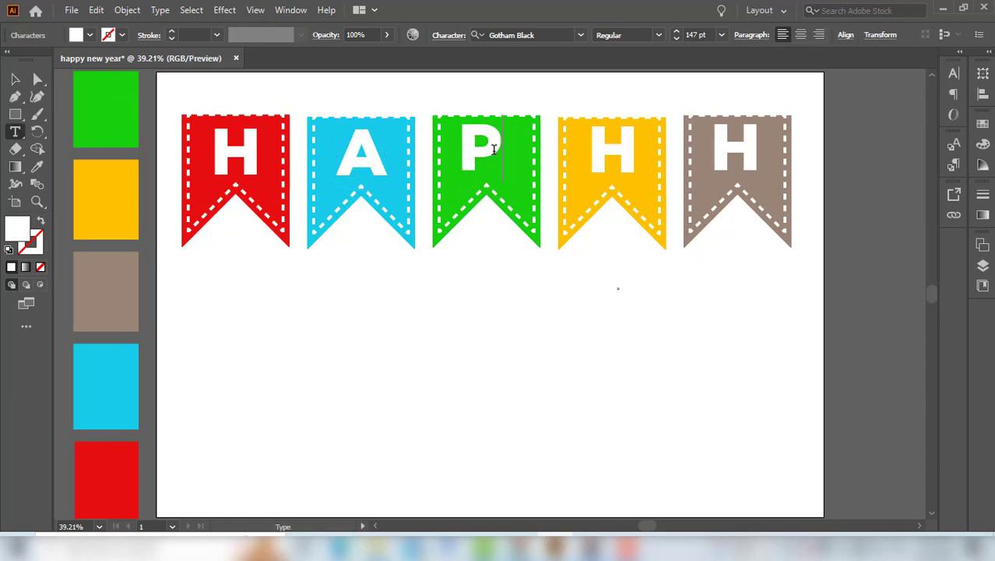
click(17, 79)
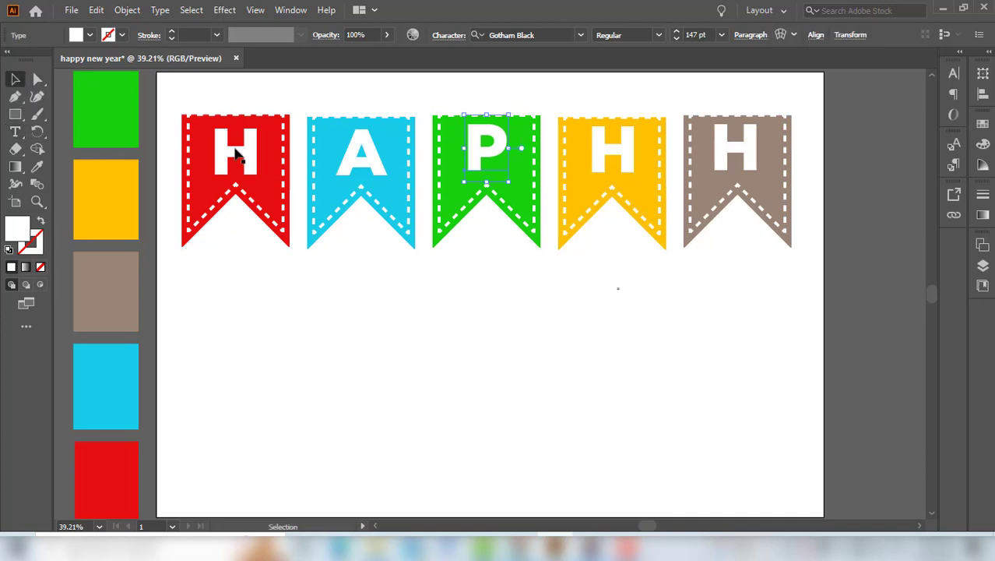
- Lower the P on the green pennant to the baseline of the A and nudge it right to centre it above the notch
drag(472, 149, 483, 157)
key(Right)
key(Right)
key(Right)
key(Right)
key(Right)
key(Right)
key(Right)
key(Right)
key(Right)
key(Right)
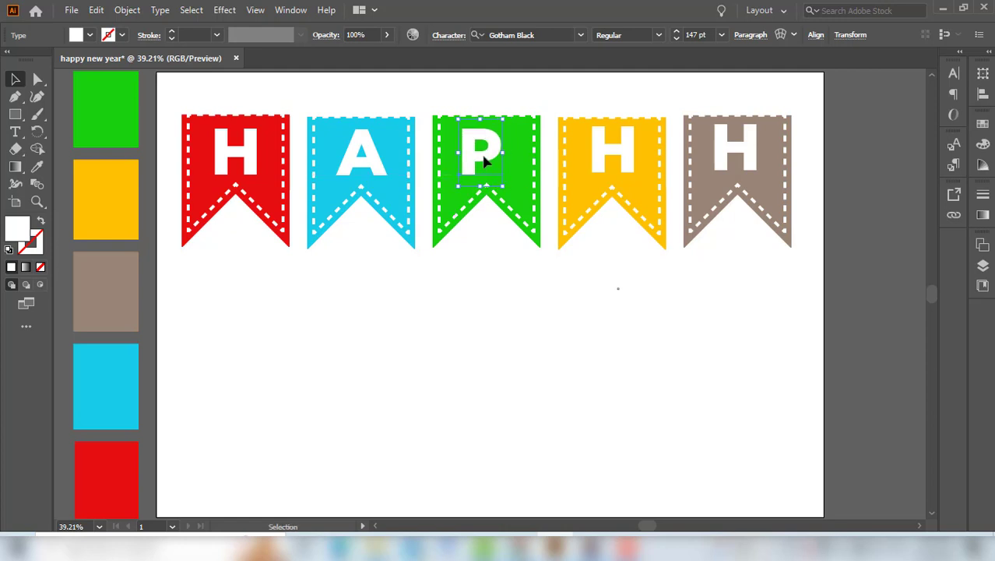
key(Right)
key(Right)
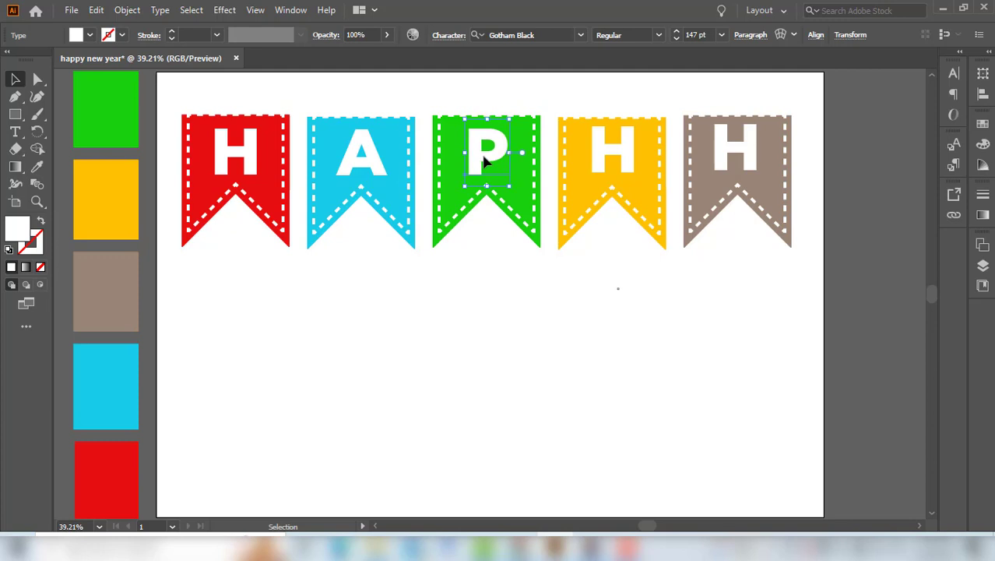
- Replace the H on the yellow pennant with the letter P
click(606, 152)
key(t)
double_click(619, 150)
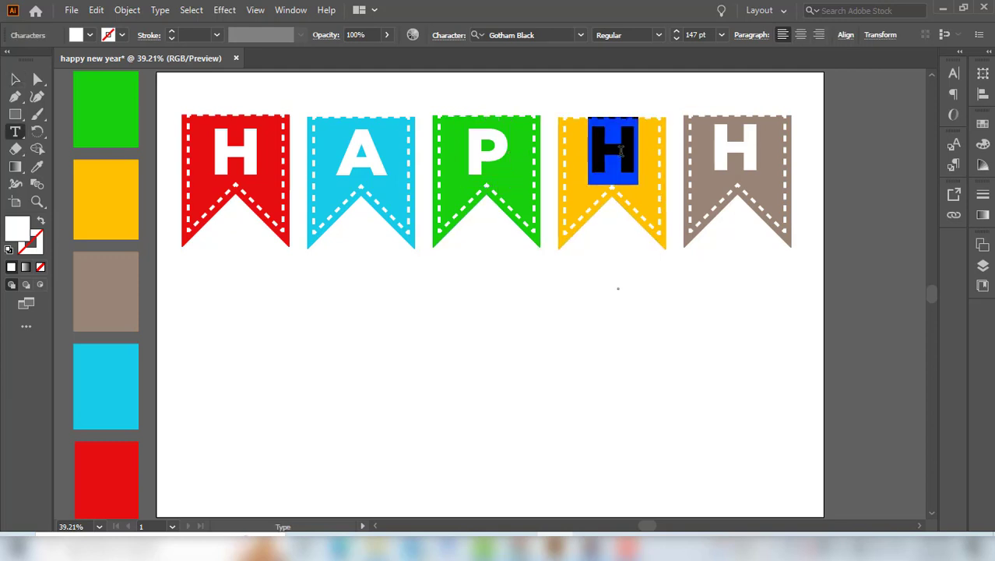
text(P)
key(Escape)
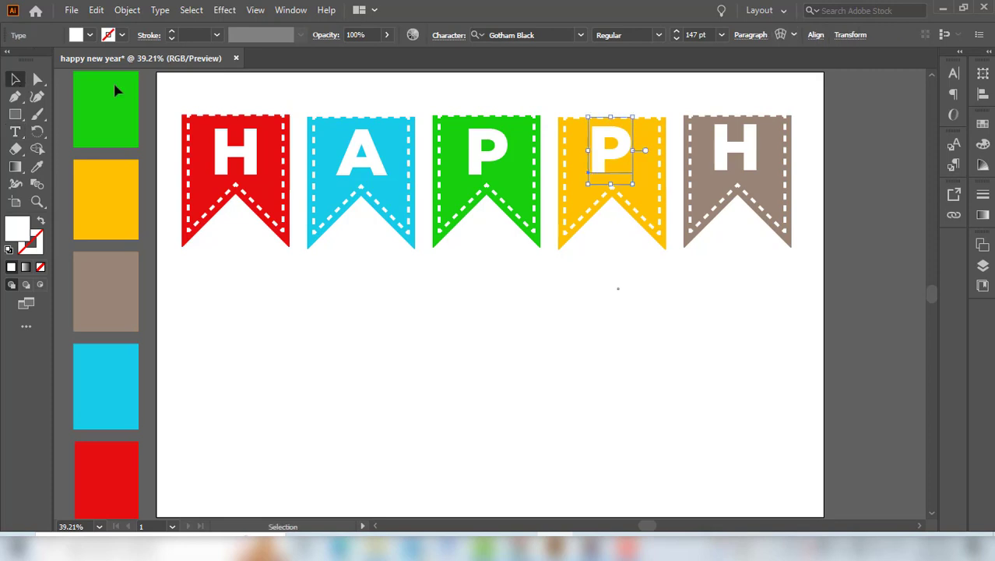
- Lower the P on the yellow pennant to the baseline of the green pennant's P and nudge it right to centre it
drag(599, 157, 599, 162)
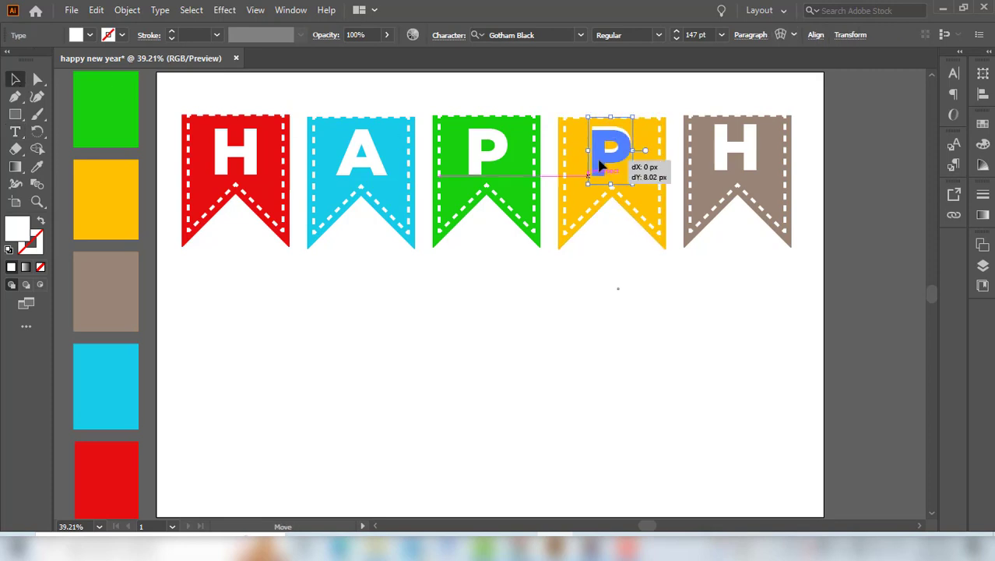
drag(600, 163, 599, 161)
key(Right)
key(Right)
key(Right)
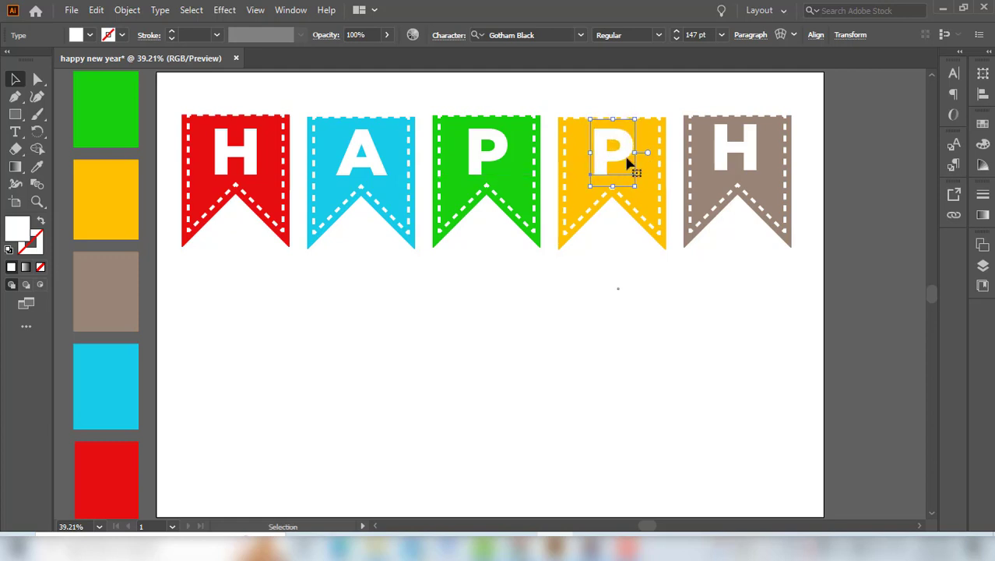
- Replace the H on the brown pennant with the letter Y
click(730, 152)
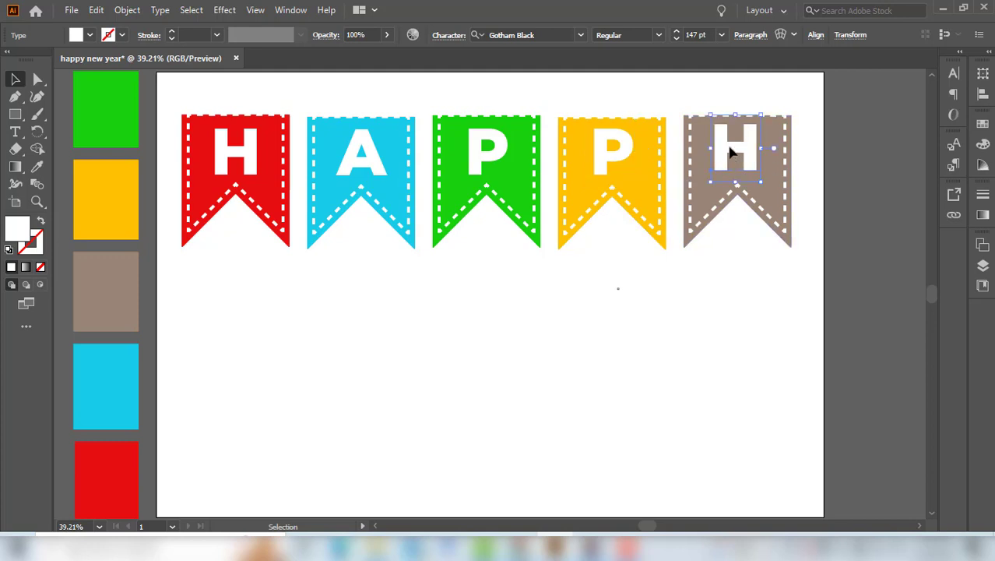
key(t)
double_click(729, 145)
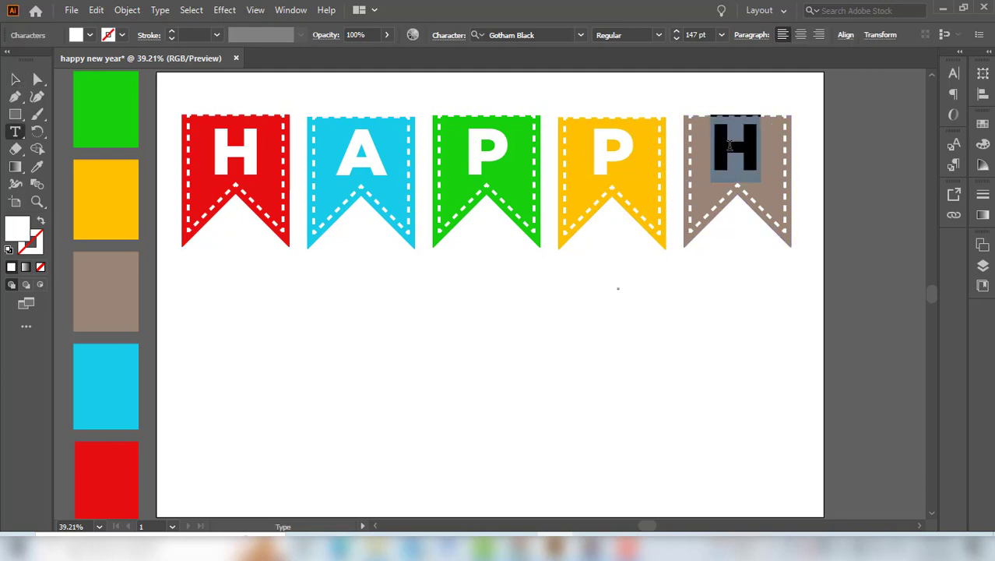
text(Y)
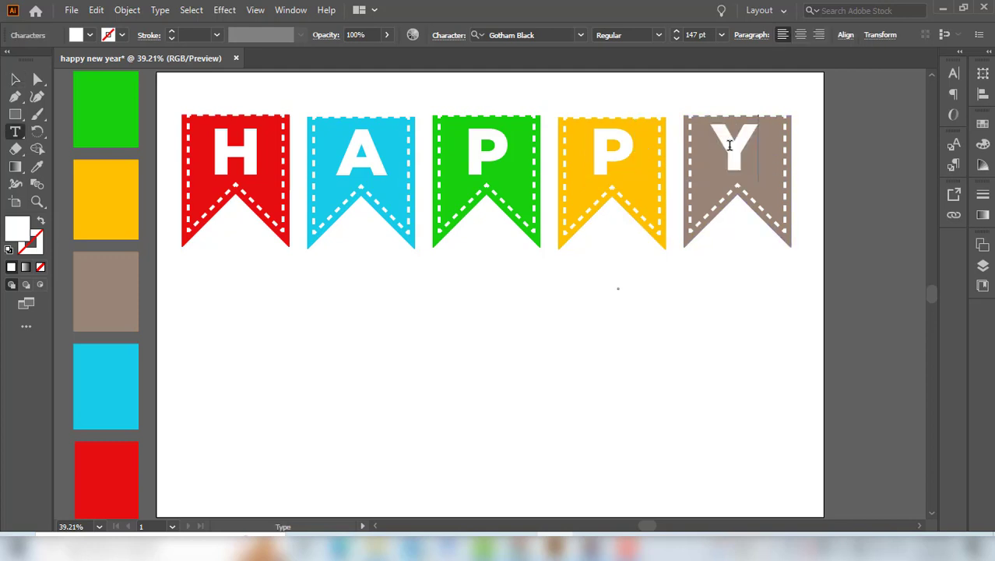
click(16, 80)
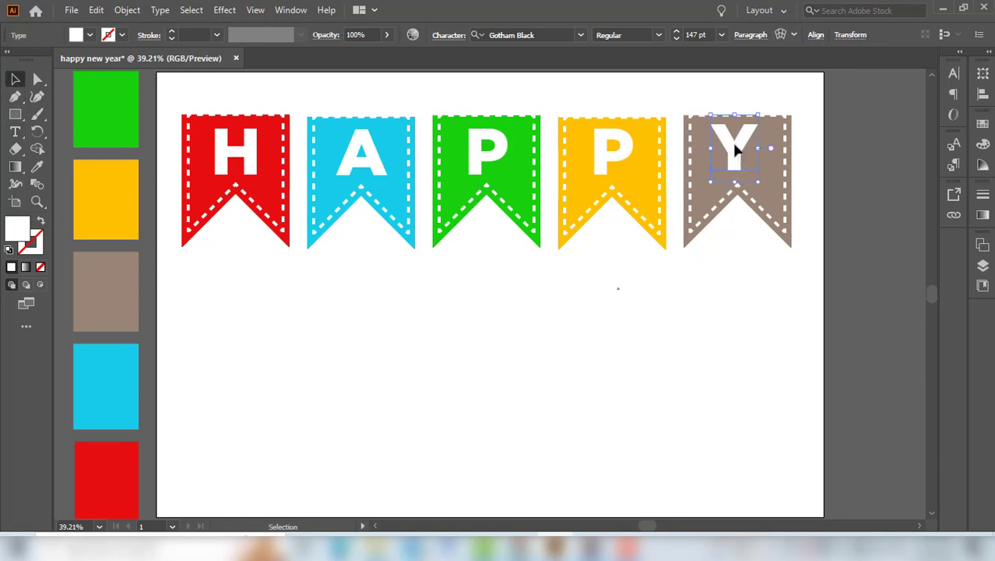
- Lower the Y on the brown pennant in line with the other letters and nudge it right to centre it above the notch
drag(736, 148, 739, 154)
key(Right)
key(Right)
key(Right)
key(Right)
click(707, 252)
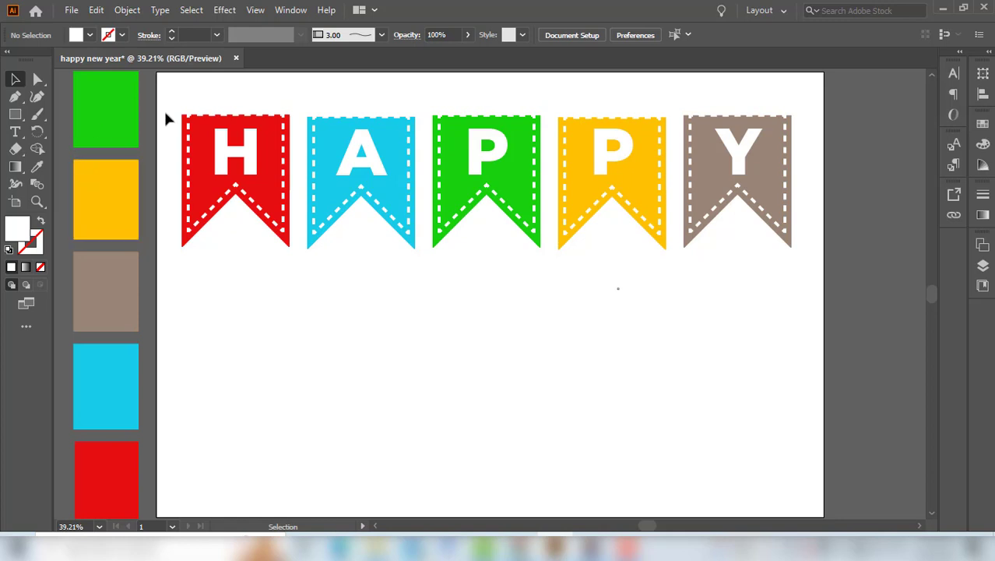
- Scale the whole HAPPY row proportionally to about 70% and place a duplicate below it, offset one pennant to the left
drag(176, 90, 806, 288)
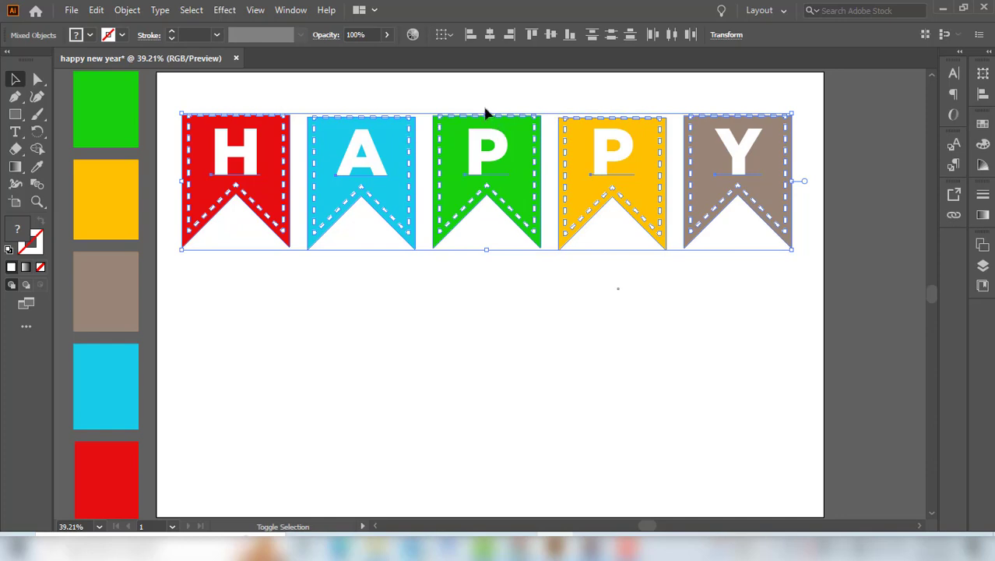
drag(487, 113, 491, 154)
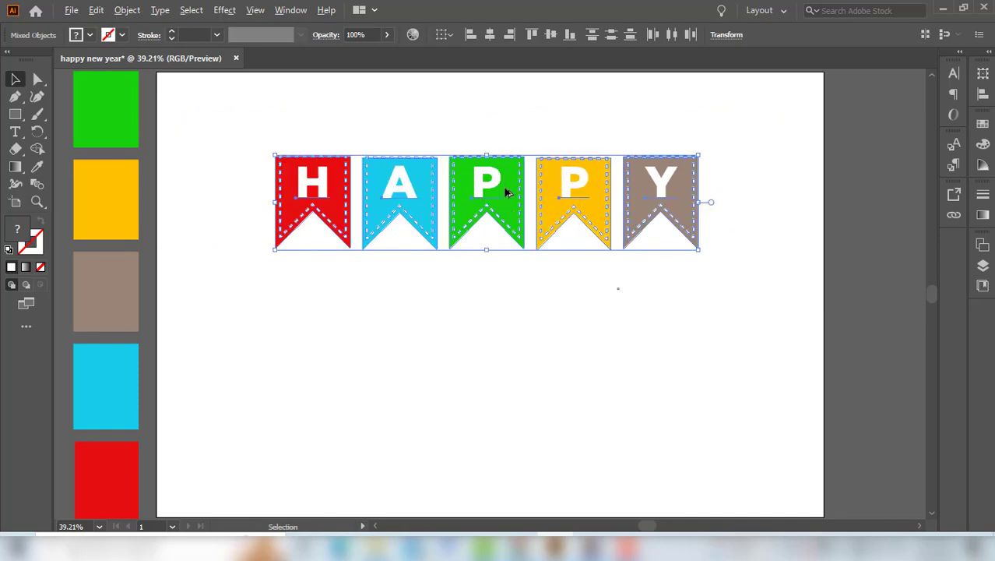
drag(506, 193, 418, 303)
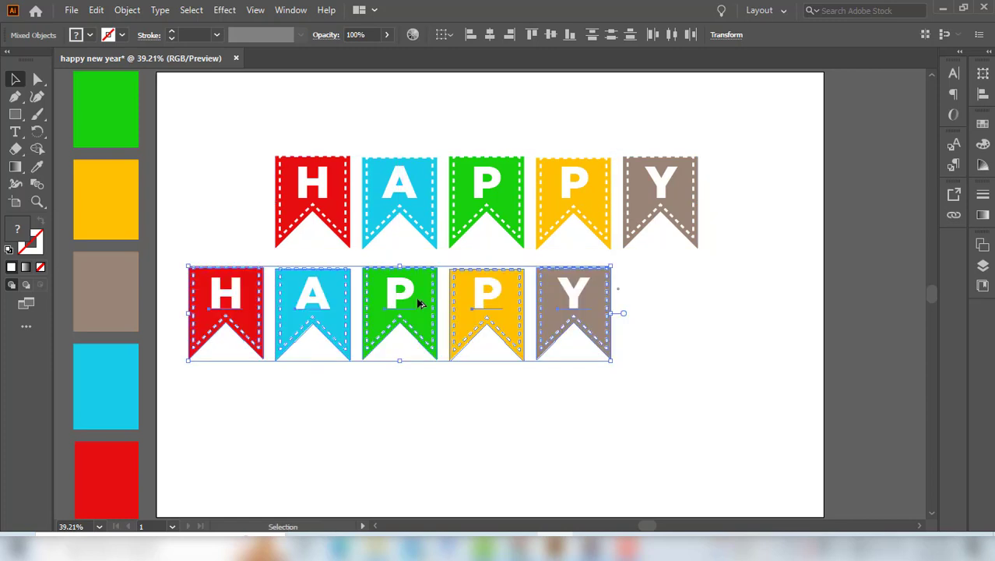
click(445, 420)
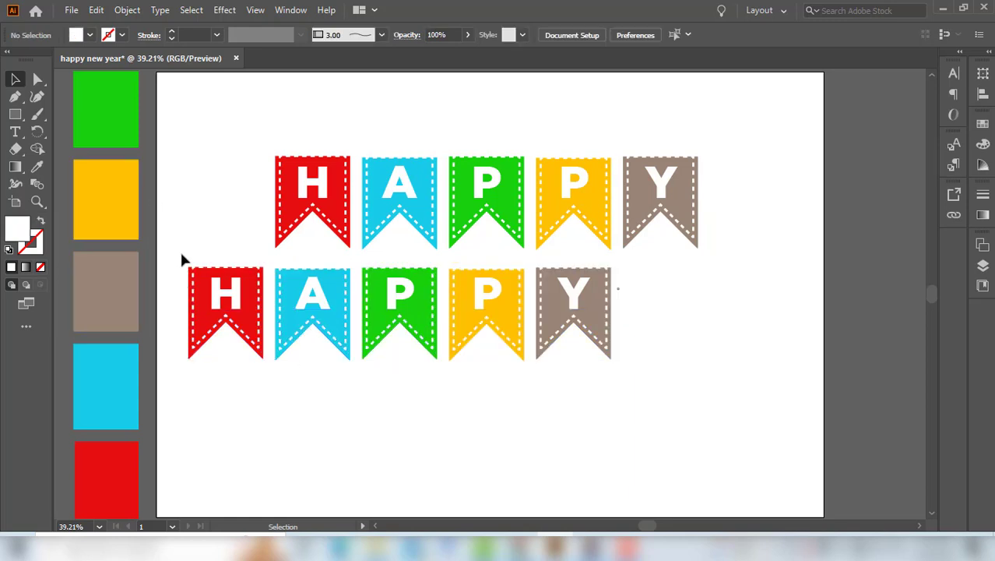
- Duplicate the second row's red and light-blue pennants with their letters to its right end, keeping the same spacing
drag(181, 258, 351, 375)
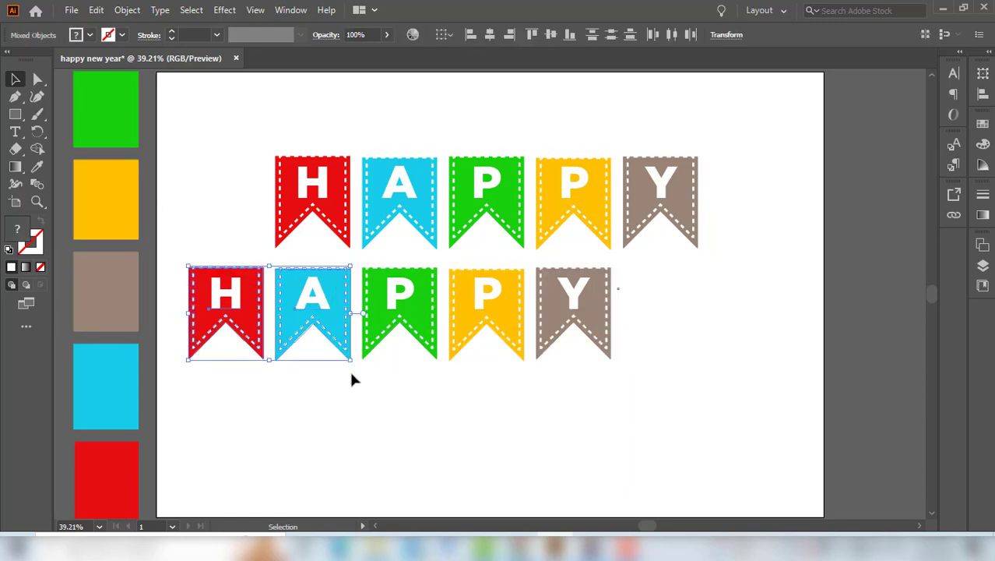
drag(317, 303, 757, 310)
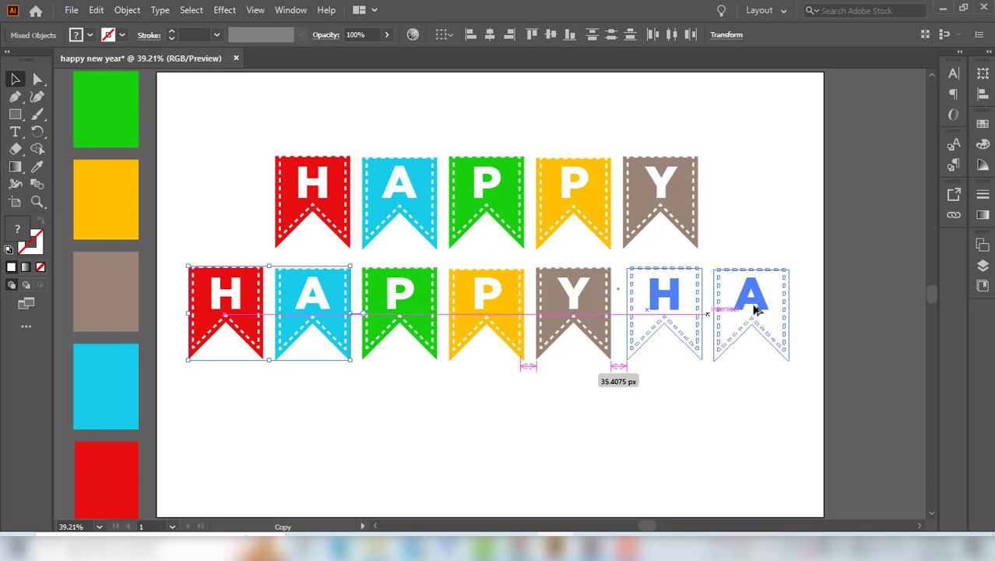
drag(754, 309, 755, 309)
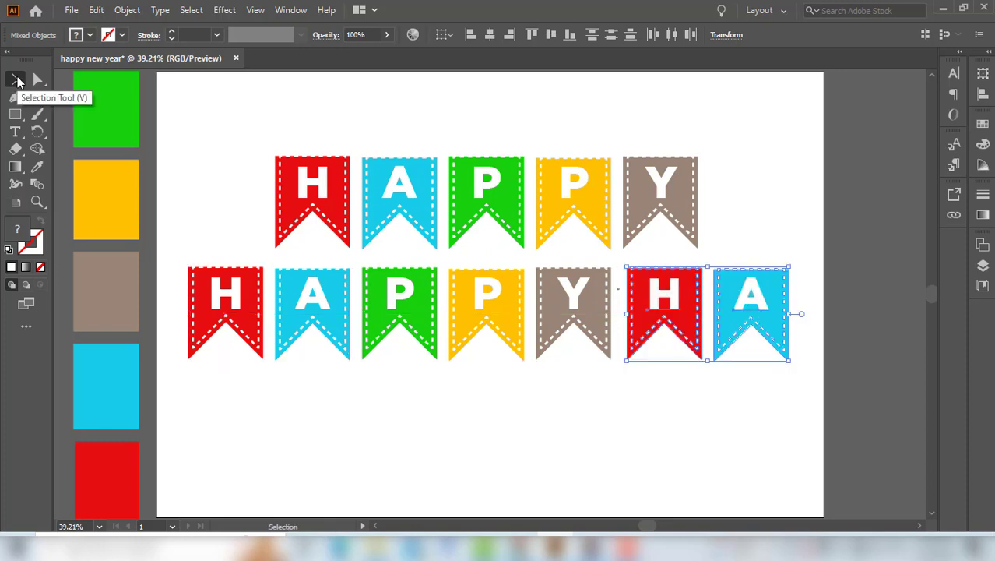
- Replace the H on the second row's first red pennant with the letter N
click(221, 293)
key(t)
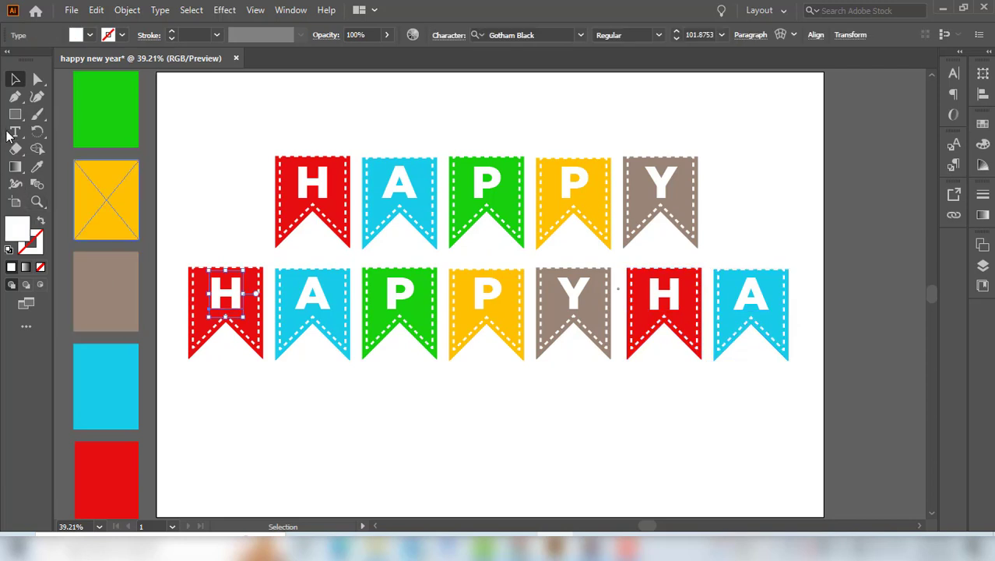
double_click(218, 289)
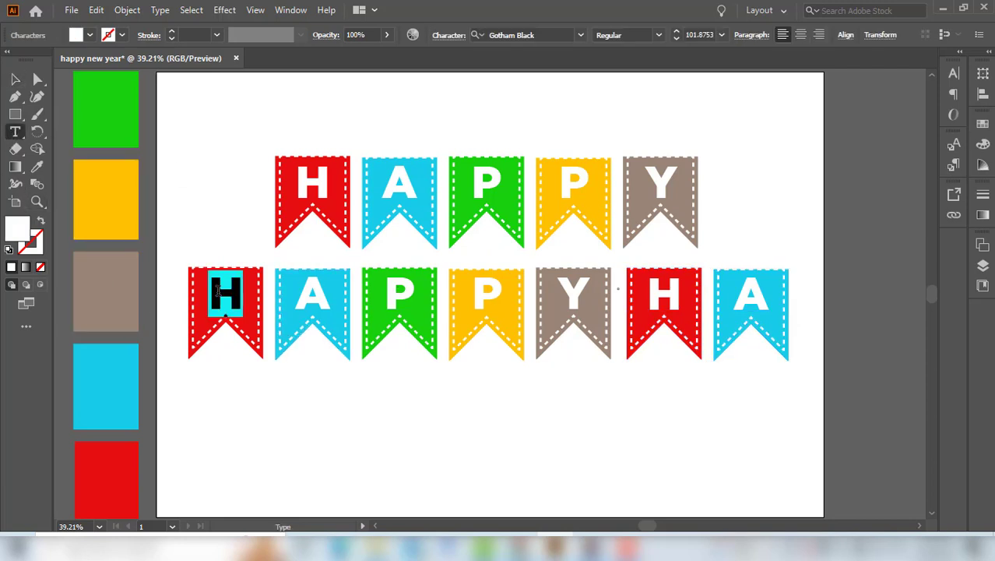
text(N)
click(15, 79)
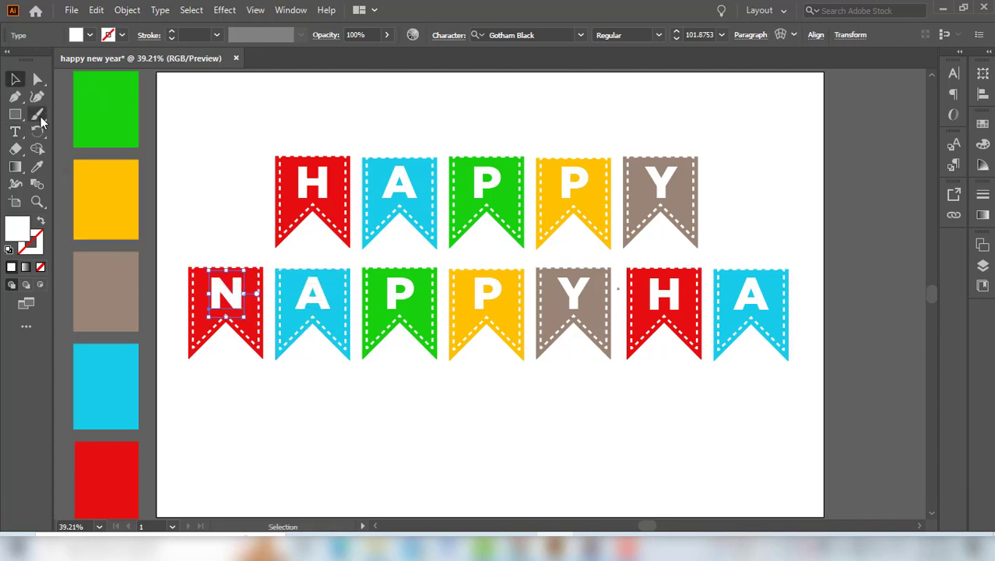
- Replace the A on the second row's first light-blue pennant with the letter E
click(15, 132)
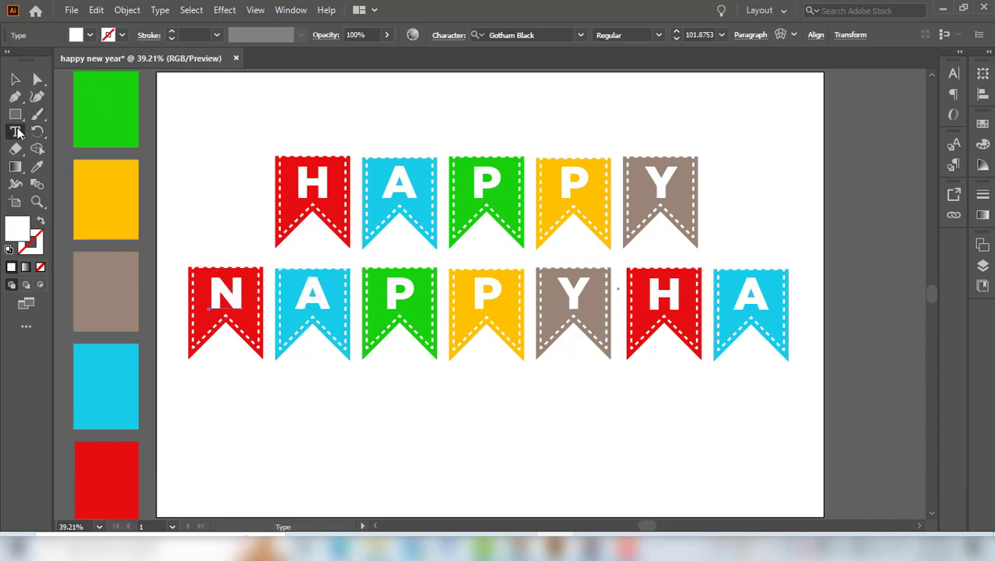
double_click(310, 292)
text(E)
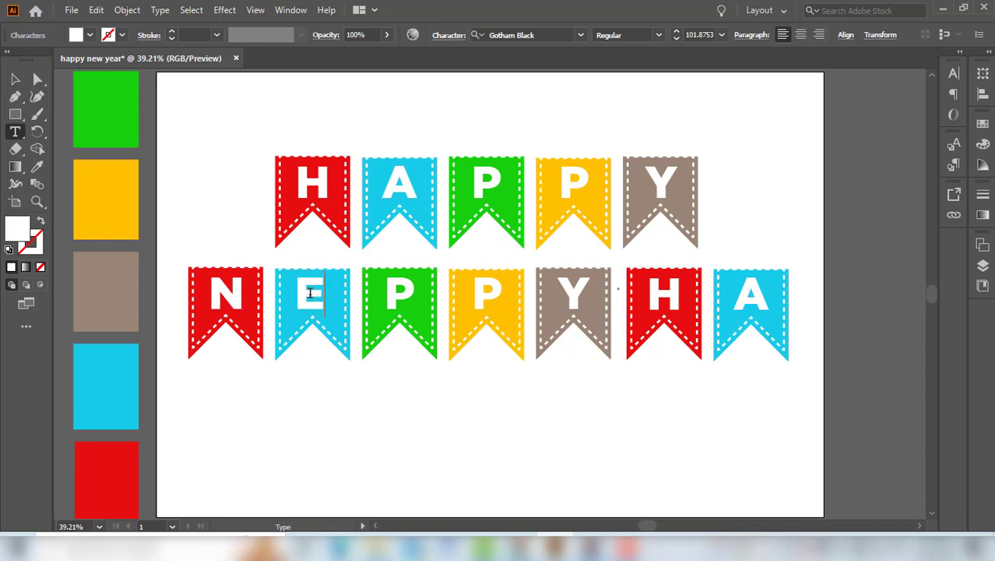
click(13, 80)
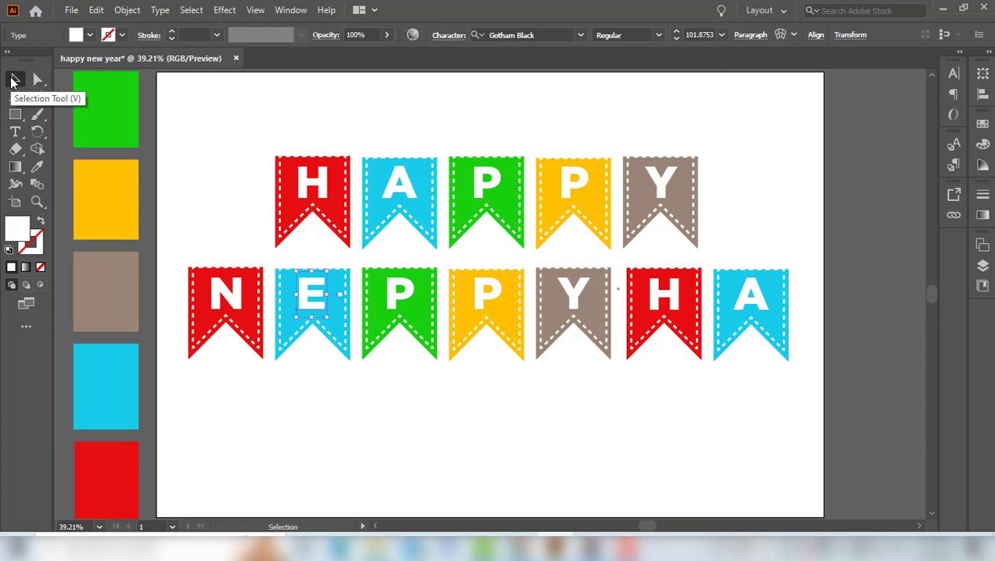
- Replace the P on the second row's green pennant with the letter W
click(404, 295)
double_click(403, 295)
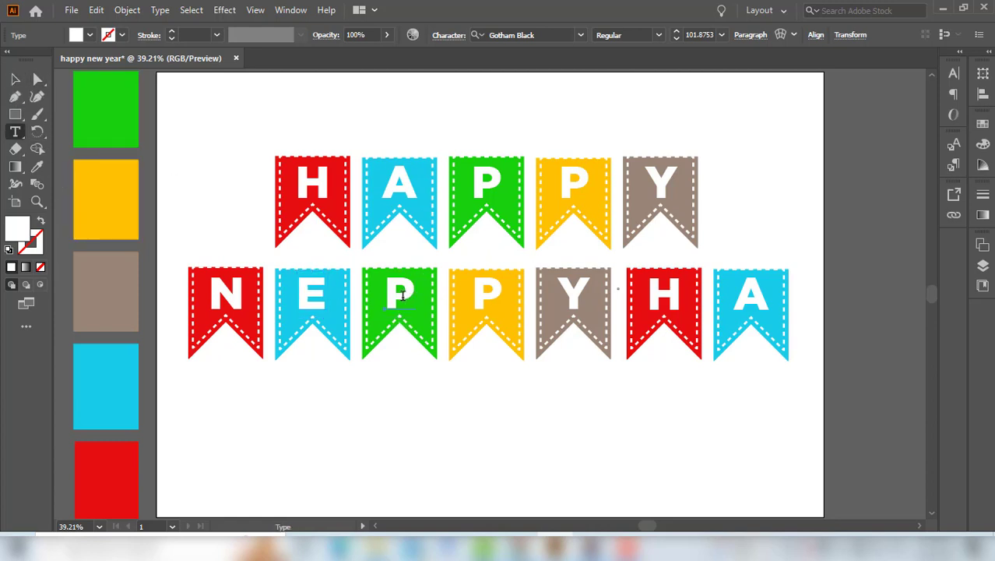
double_click(399, 291)
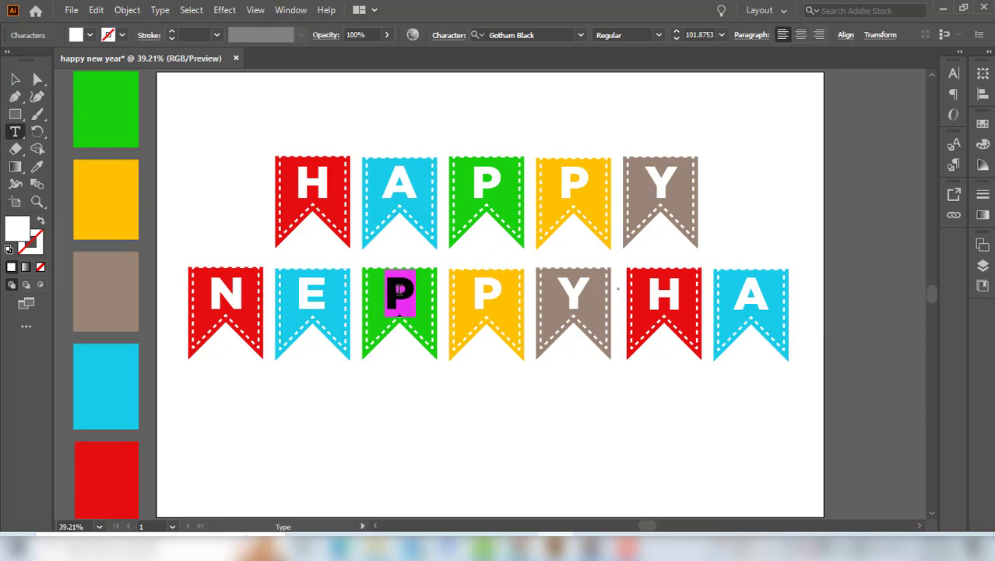
text(W)
click(15, 80)
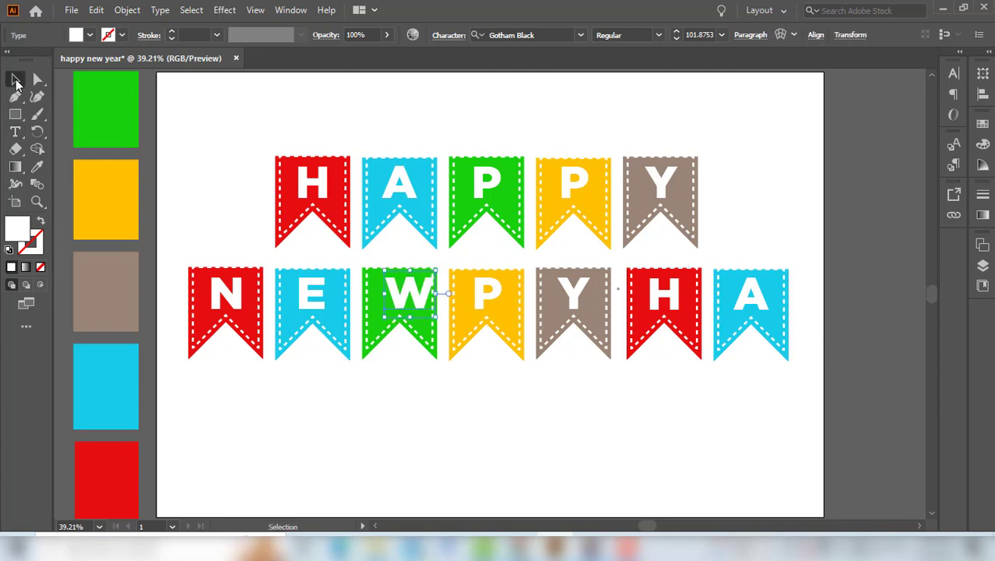
- Nudge the W left until it is centred on the green pennant
key(Left)
key(Left)
key(Left)
key(Left)
key(Left)
key(Left)
key(Left)
key(Left)
key(Left)
key(Left)
key(Left)
key(Left)
key(Left)
key(Left)
key(Left)
key(Left)
key(Left)
key(Left)
key(Left)
key(Left)
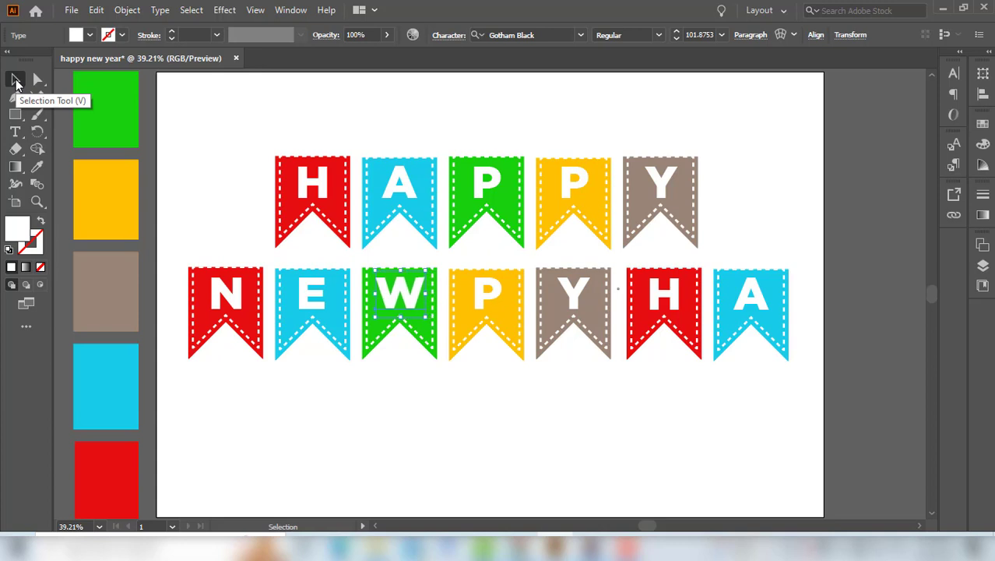
- Nudge the W slightly right and replace the P on the second row's yellow pennant with the letter Y
key(Right)
key(Right)
click(15, 132)
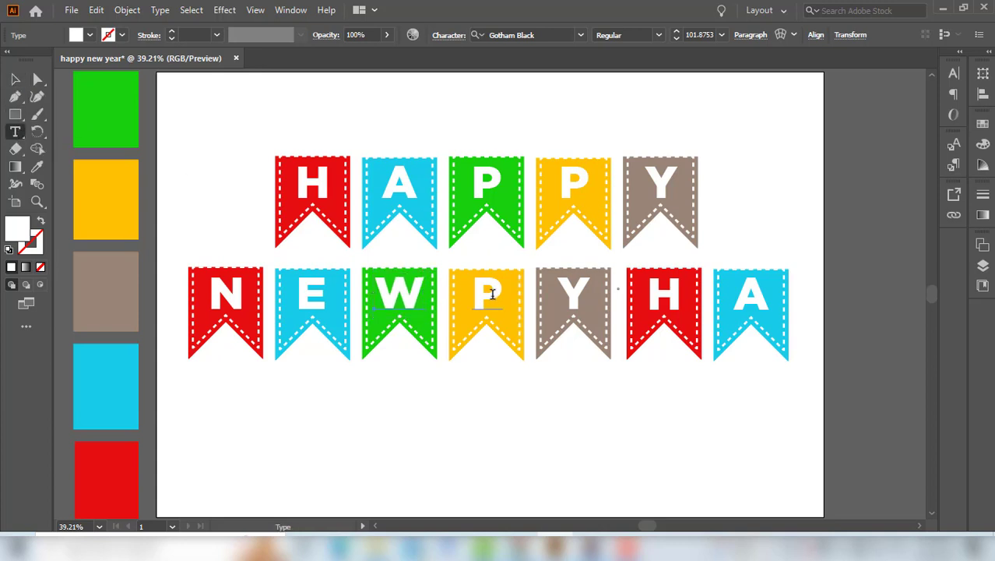
double_click(483, 291)
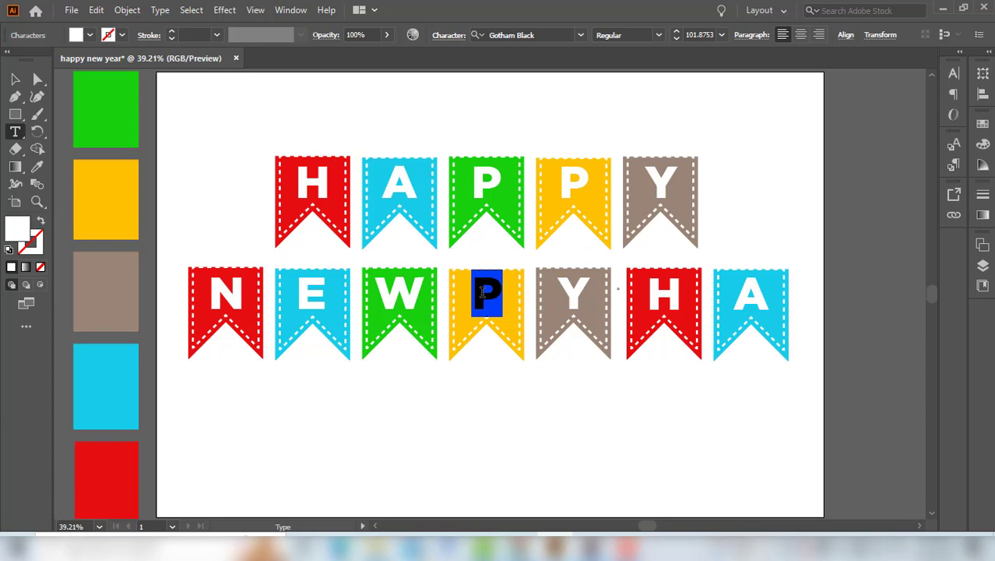
text(Y)
click(14, 79)
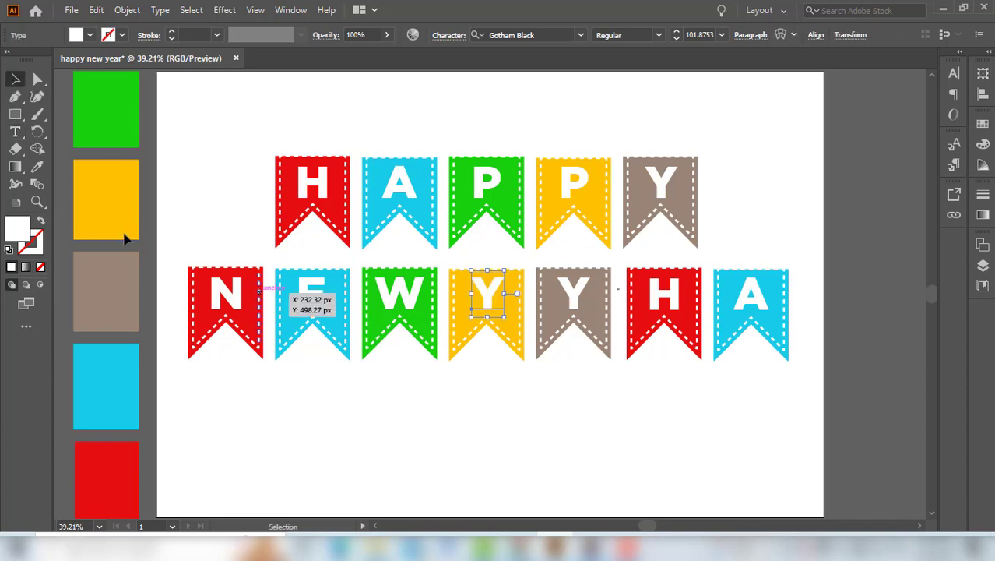
- Replace the Y on the second row's brown pennant with the letter E
key(t)
double_click(577, 291)
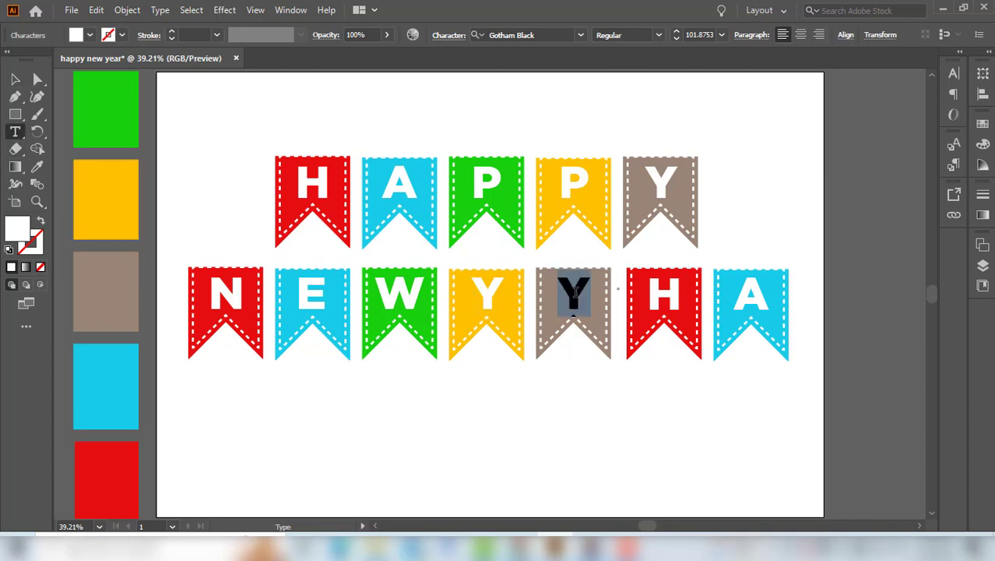
text(E)
click(11, 81)
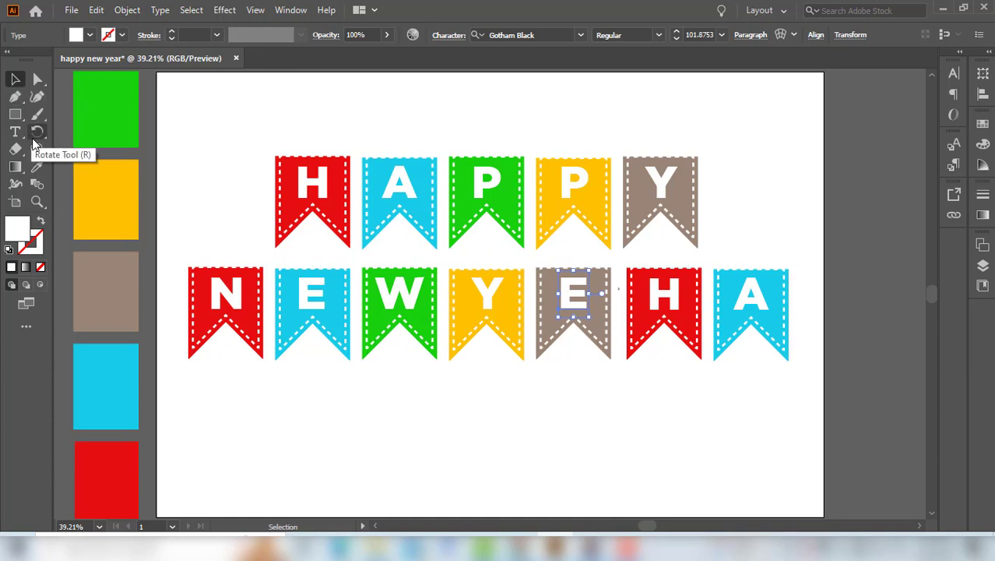
- Replace the H on the second row's second red pennant with the letter A
click(680, 304)
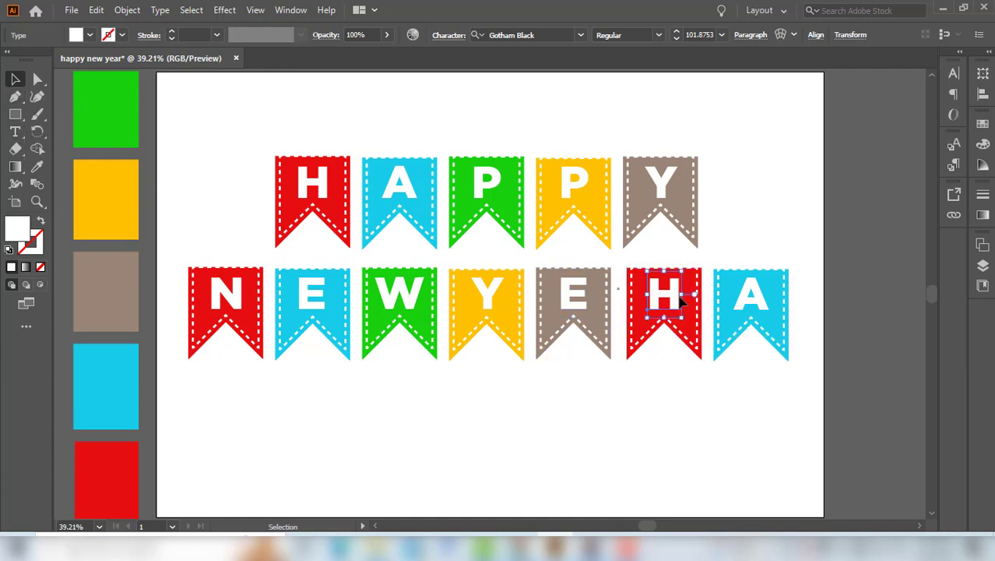
double_click(672, 296)
double_click(672, 295)
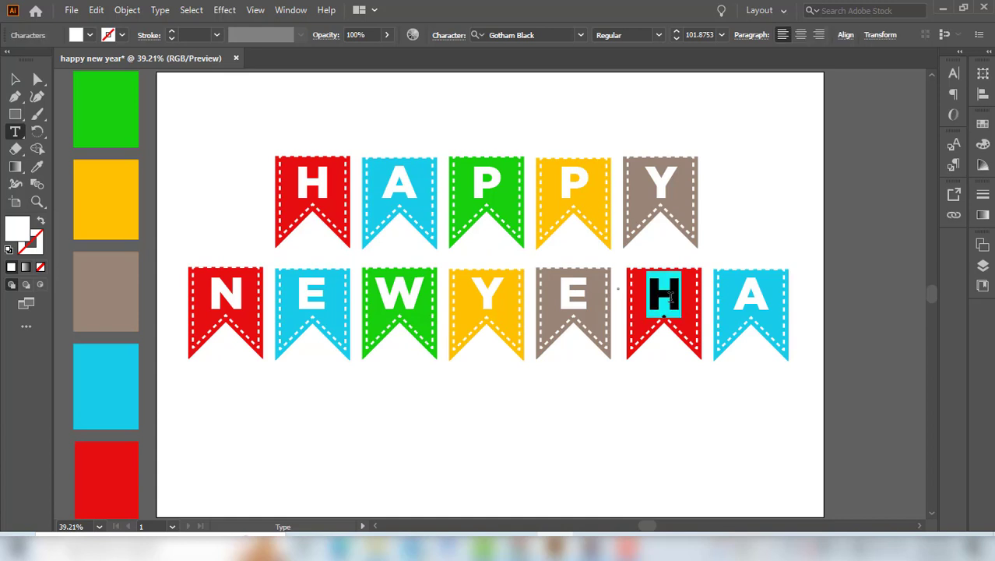
text(A)
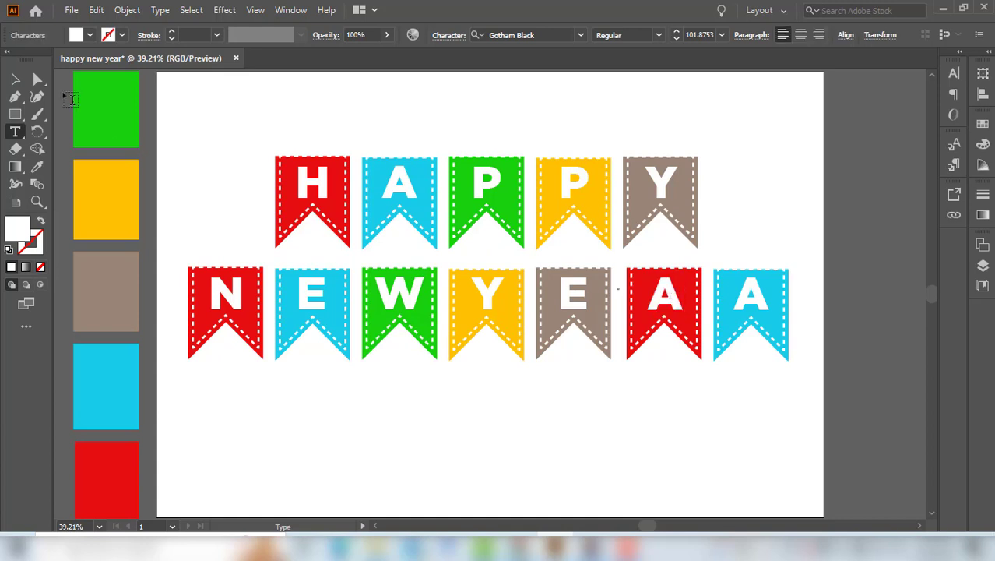
click(14, 79)
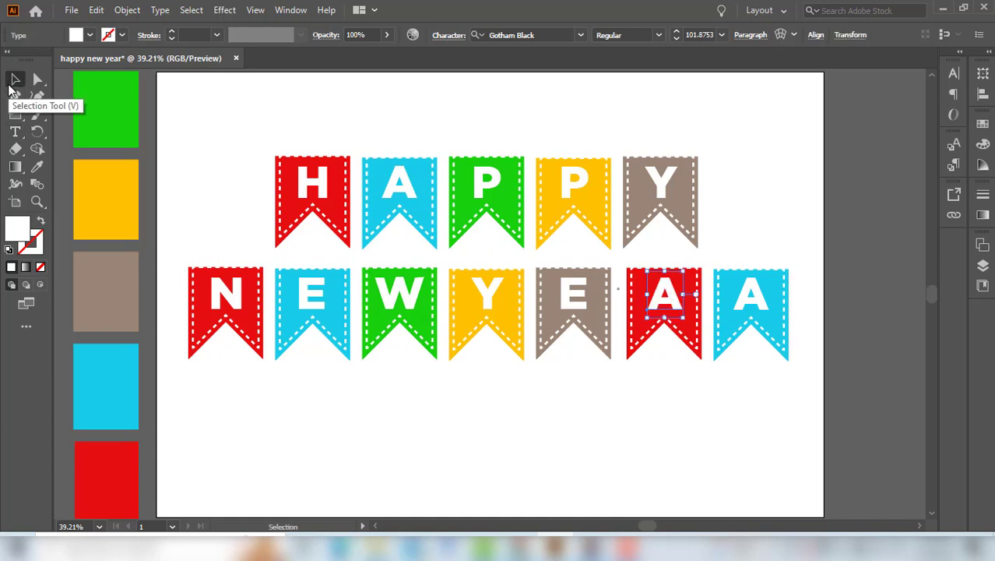
- Replace the A on the second row's last light-blue pennant with the letter R and deselect it
click(761, 299)
key(t)
click(759, 295)
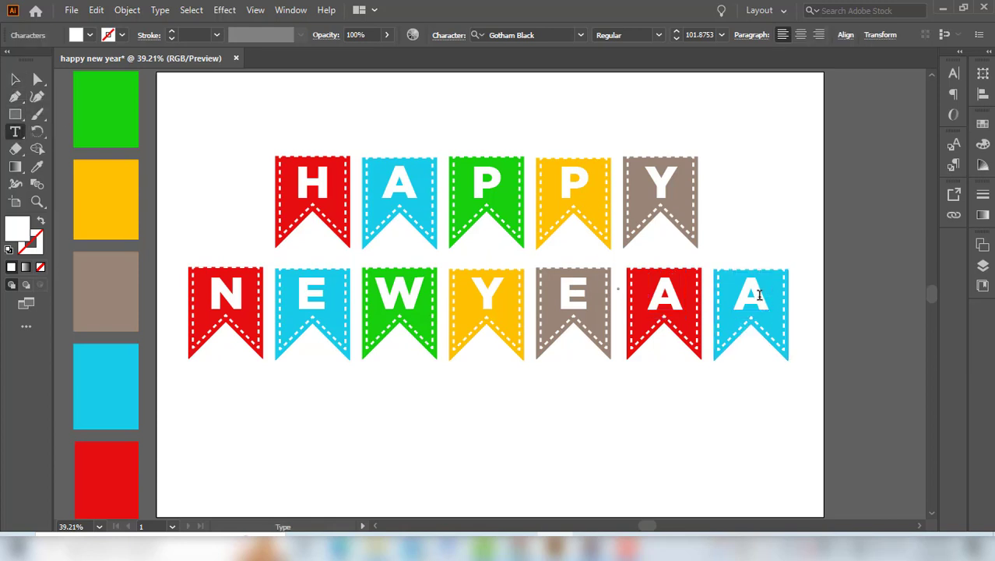
key(ctrl+a)
text(R)
click(16, 80)
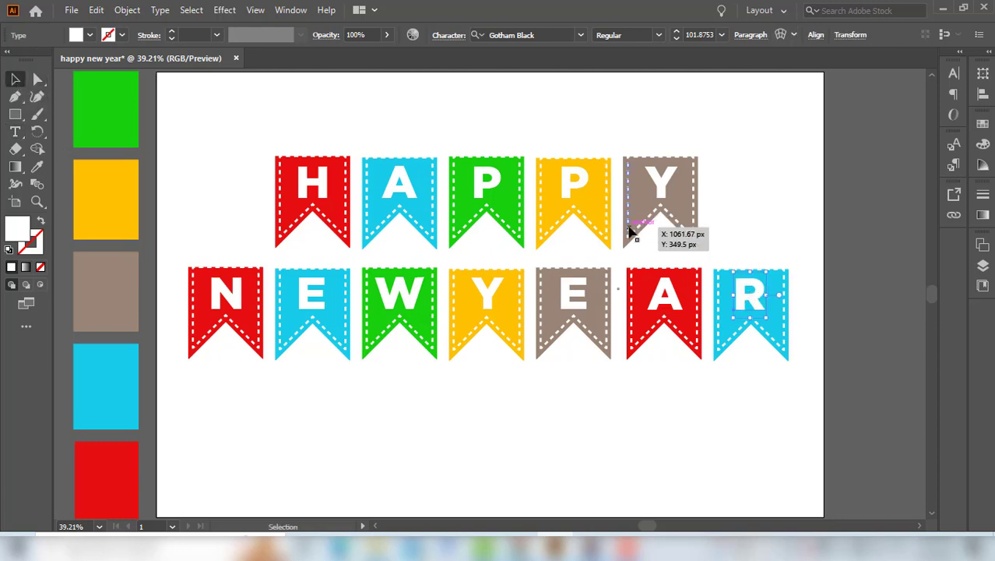
click(738, 201)
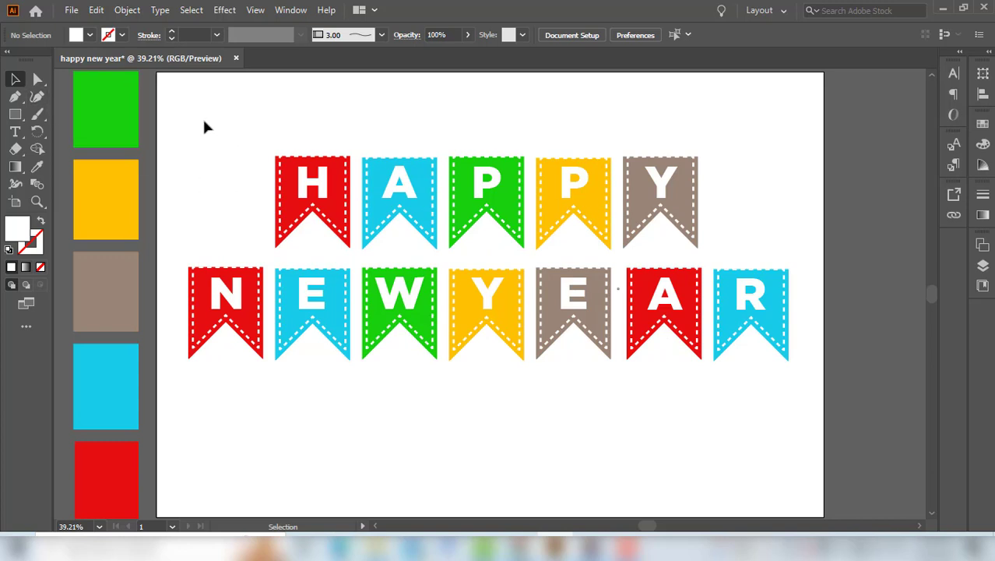
- Scale both pennant rows down to a little over half size and place them in the lower part of the artboard
drag(286, 204, 807, 417)
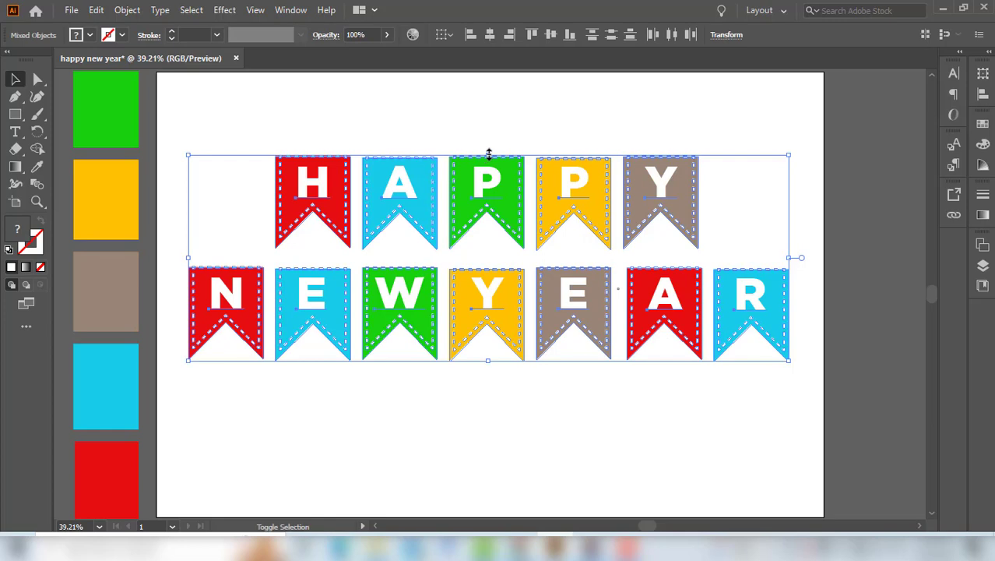
drag(488, 154, 499, 378)
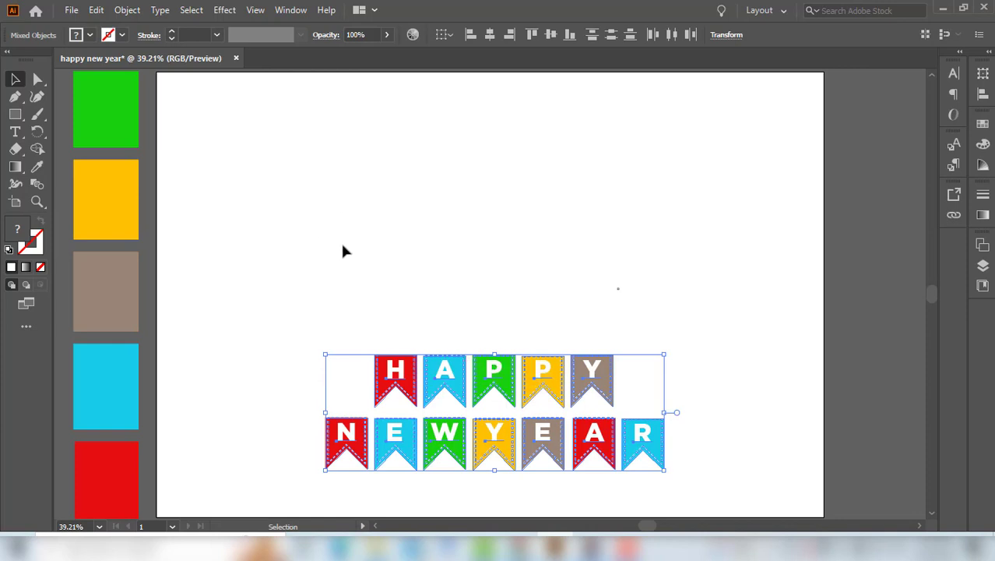
- Start a Pen tool path at the artboard's upper-left corner
click(16, 96)
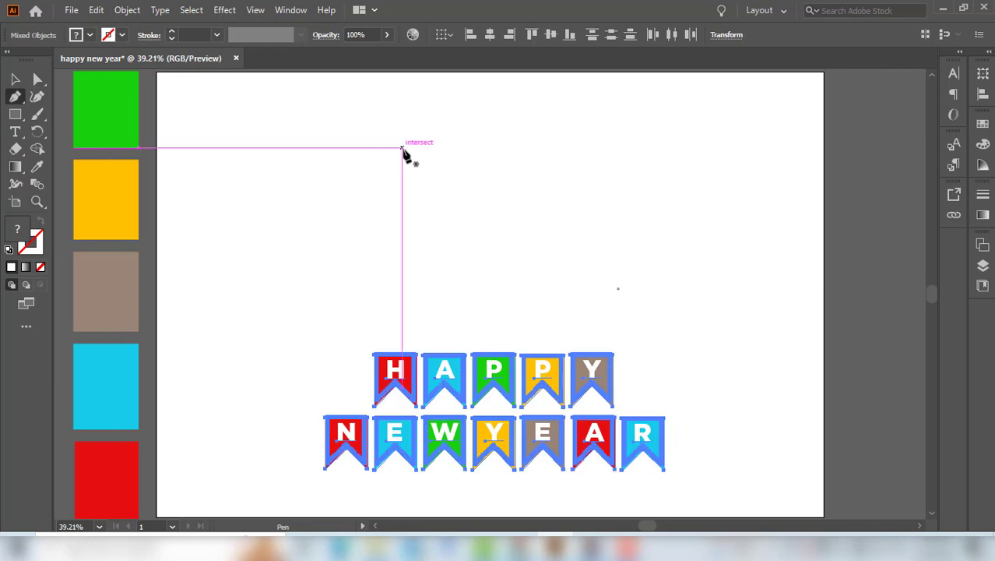
drag(629, 178, 592, 332)
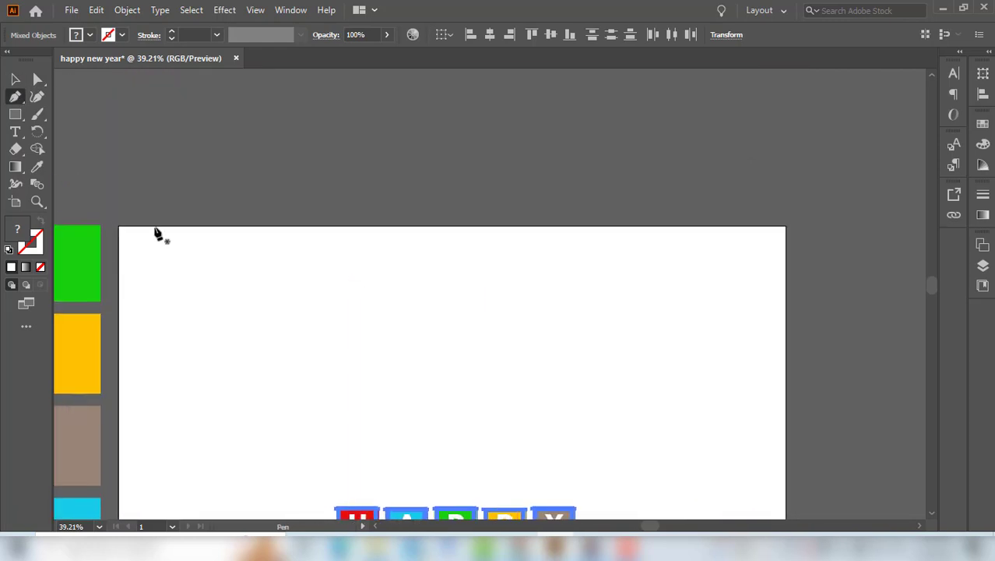
click(118, 231)
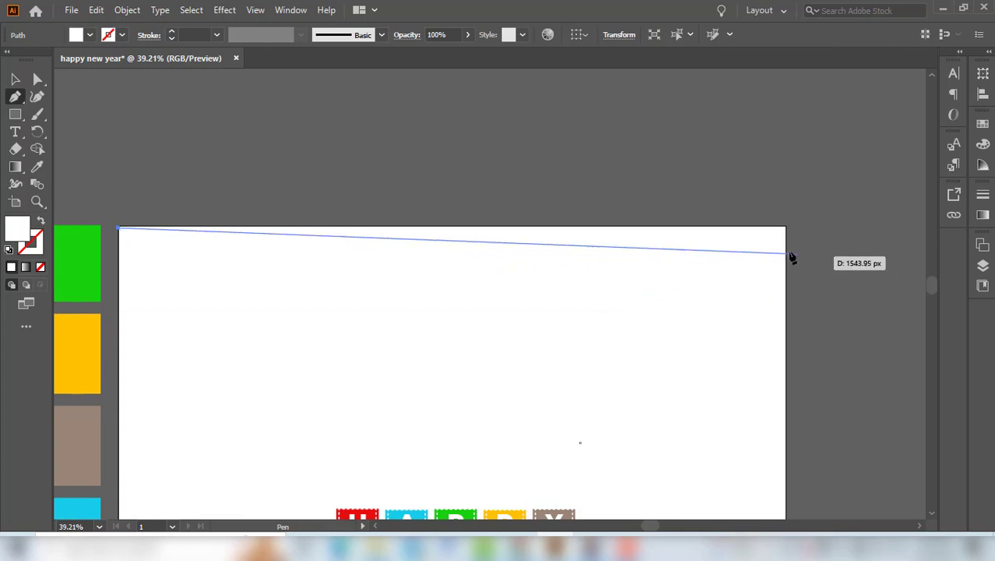
drag(786, 228, 874, 165)
mouse_move(806, 184)
mouse_down()
mouse_move(724, 193)
mouse_move(773, 168)
mouse_move(814, 179)
mouse_up()
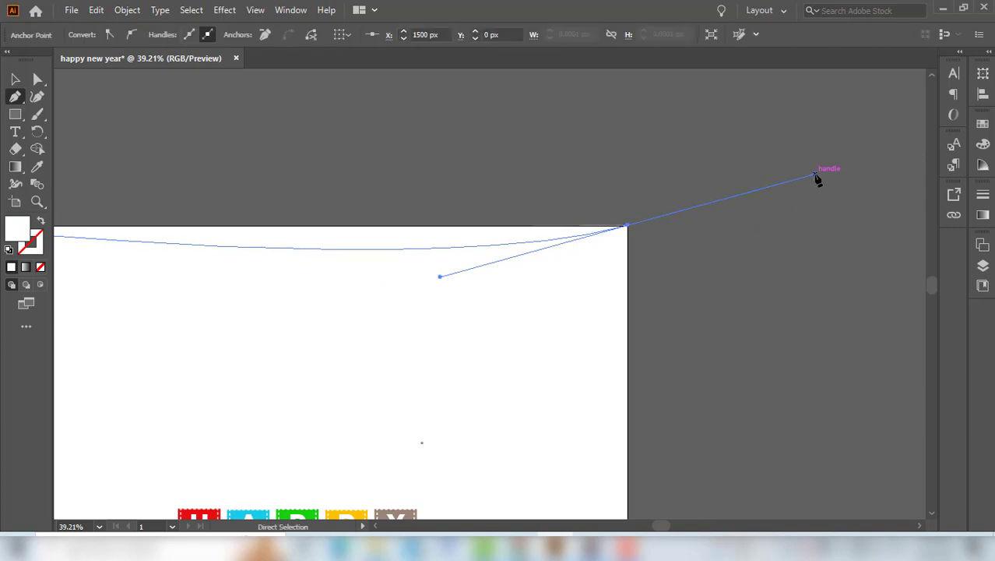
key(ctrl+minus)
key(ctrl+minus)
drag(493, 359, 700, 293)
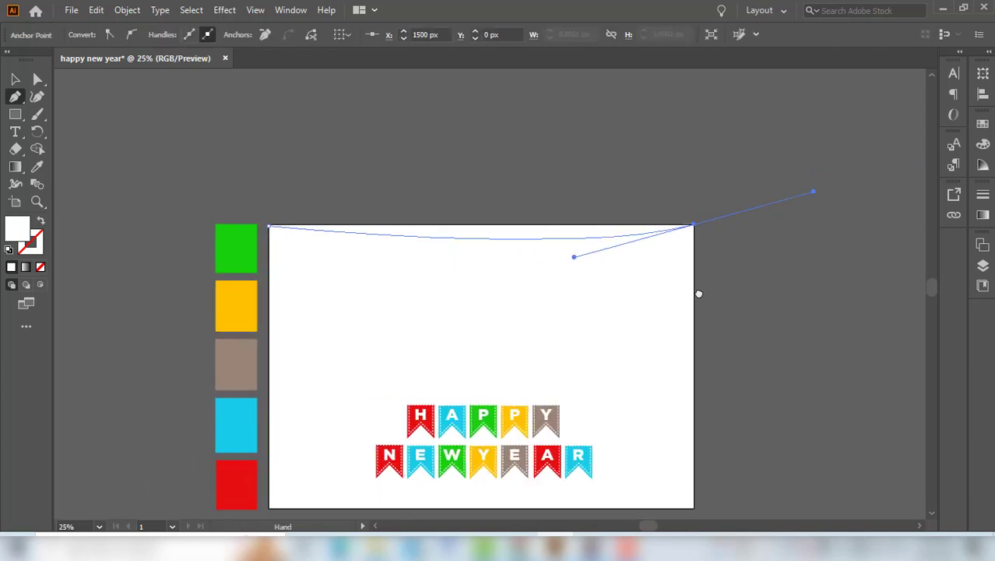
key(ctrl+z)
- Finish the path at the artboard's upper-right corner as a shallow downward-sagging curve about 1500 px wide
drag(633, 318, 546, 278)
drag(564, 234, 487, 301)
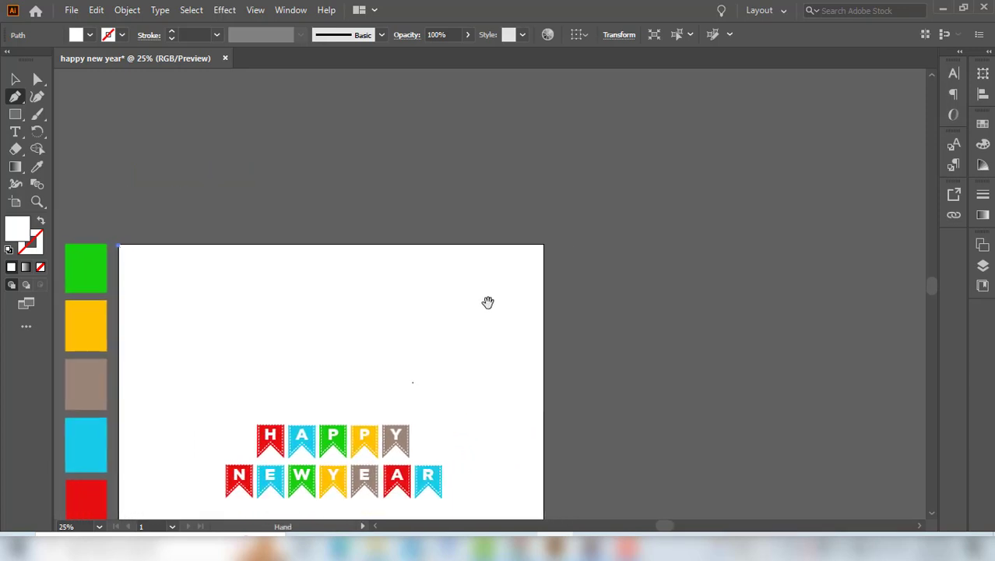
mouse_move(545, 246)
mouse_down()
mouse_move(570, 220)
mouse_move(684, 201)
mouse_move(810, 201)
mouse_move(591, 262)
mouse_move(545, 247)
mouse_up()
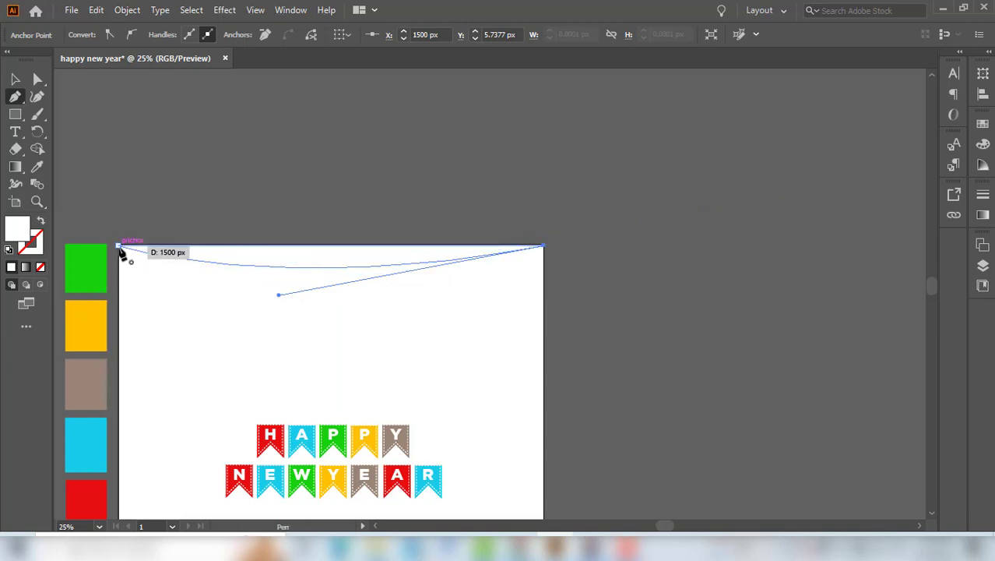
drag(118, 247, 240, 209)
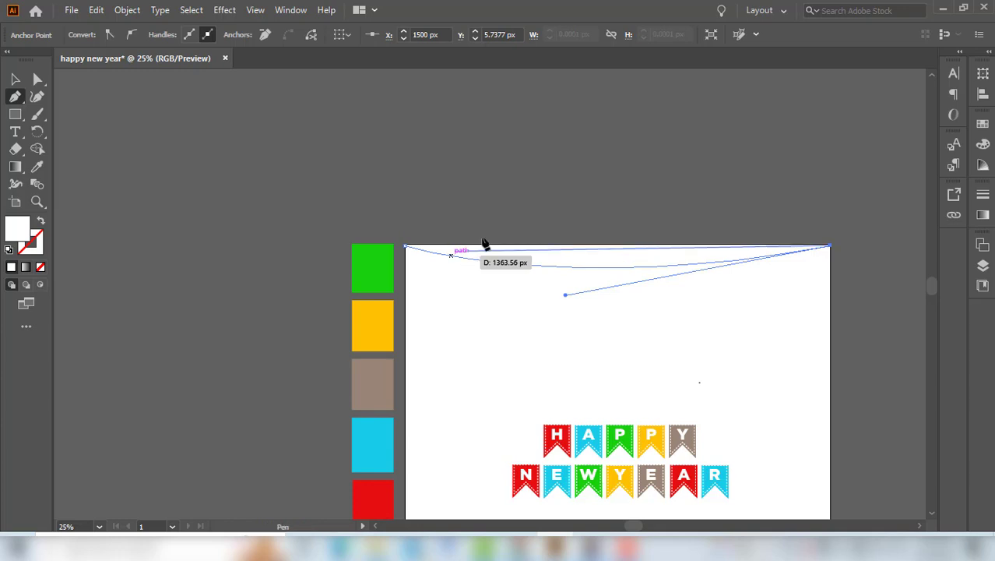
click(13, 78)
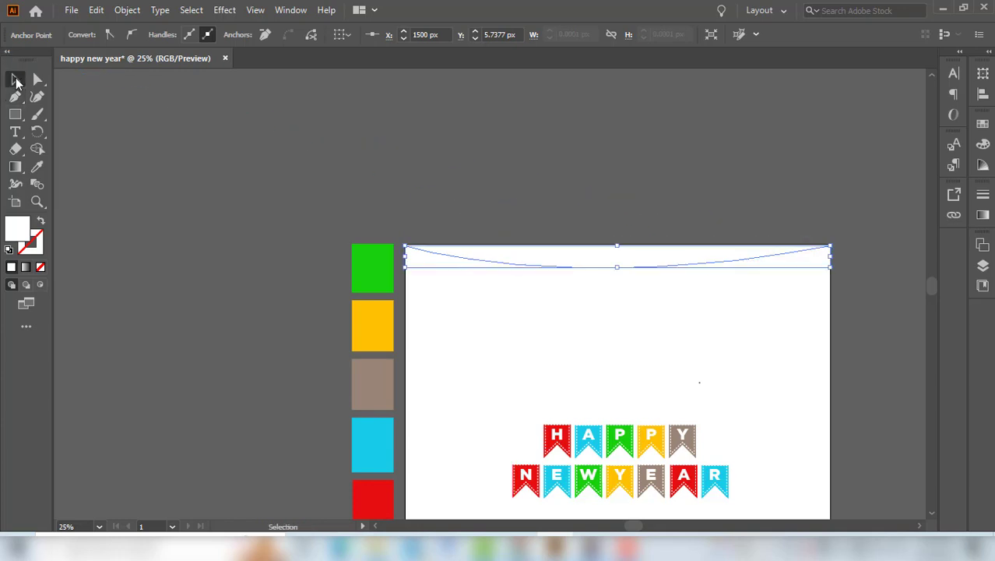
- Remove the curve's fill and give it a black stroke
click(642, 262)
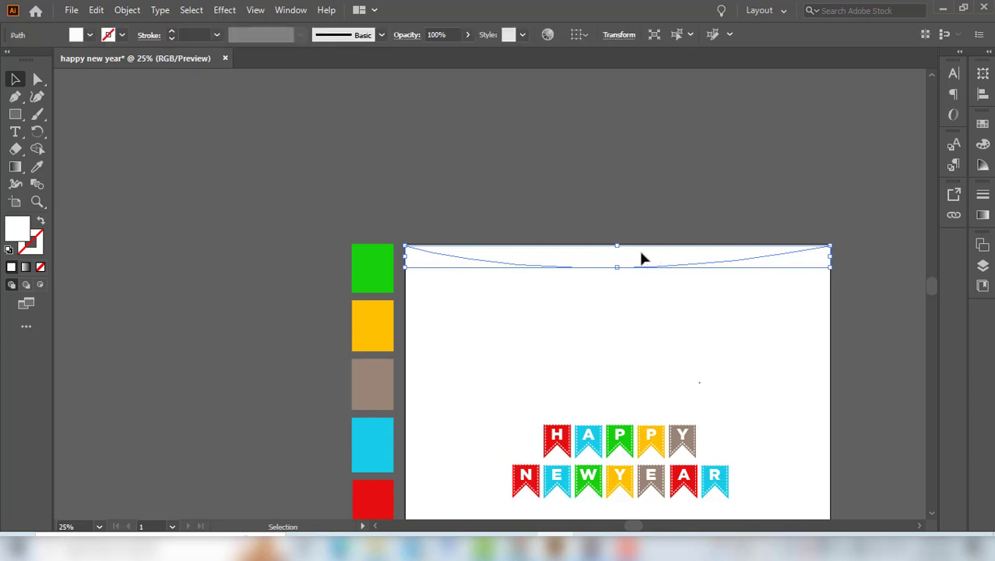
click(74, 36)
click(9, 58)
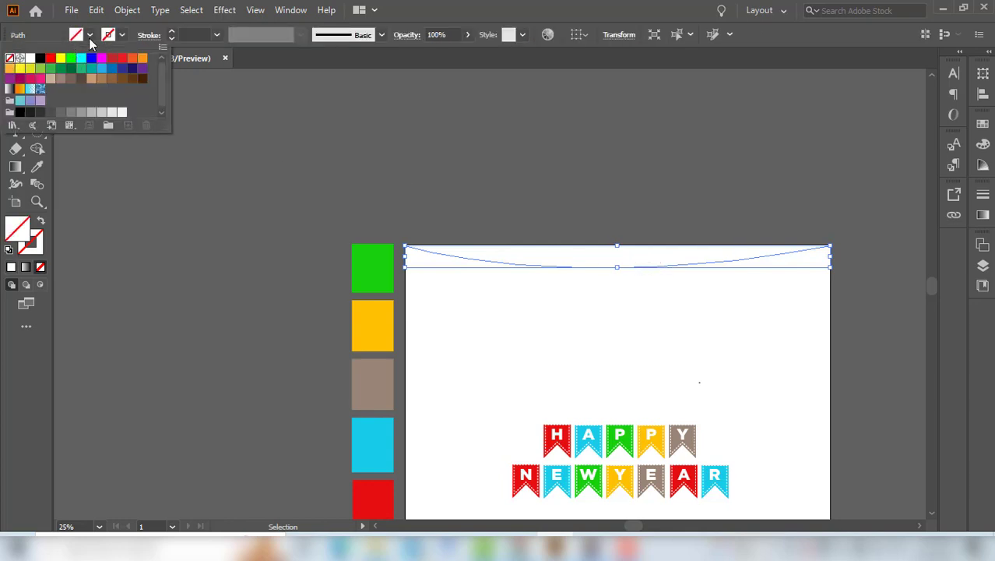
click(110, 36)
click(110, 36)
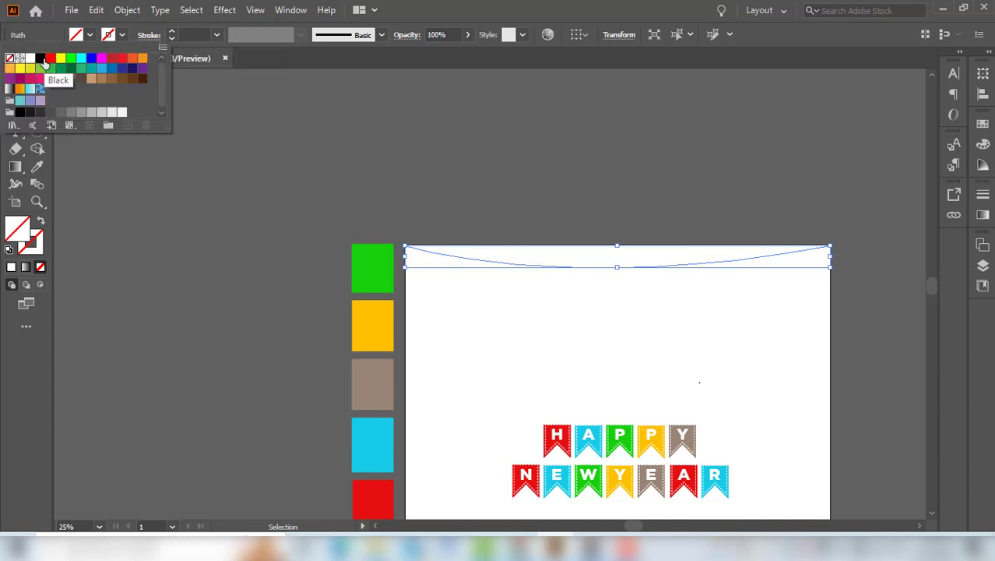
click(39, 59)
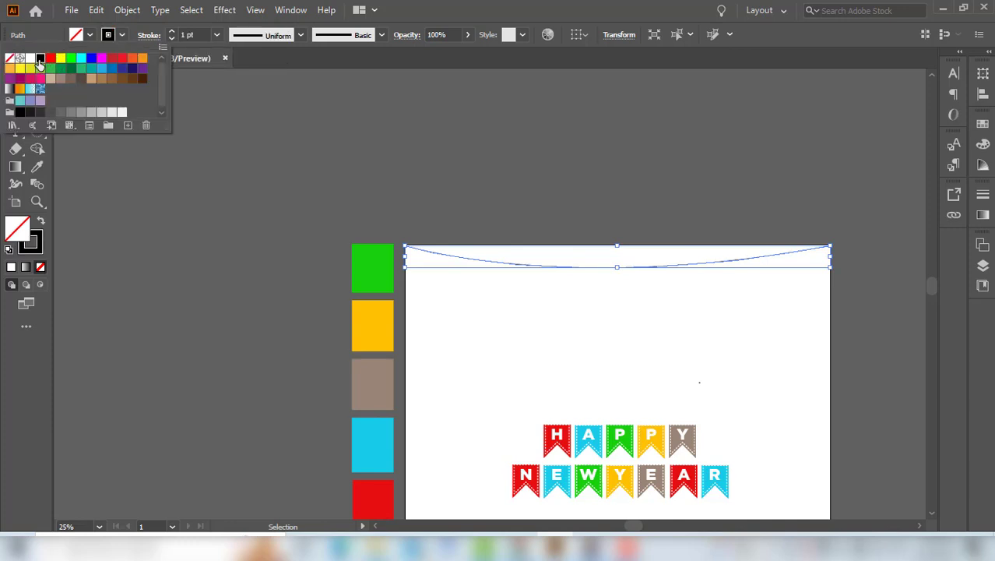
- Set the curve's stroke weight to 10 pt and deselect it
click(172, 31)
click(172, 31)
click(172, 32)
click(172, 31)
click(172, 31)
click(172, 32)
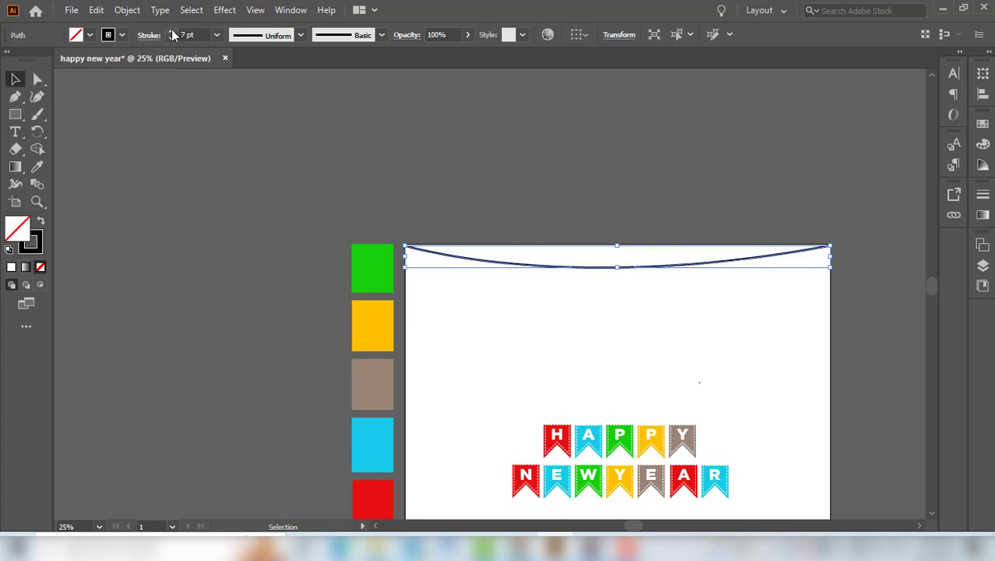
click(172, 32)
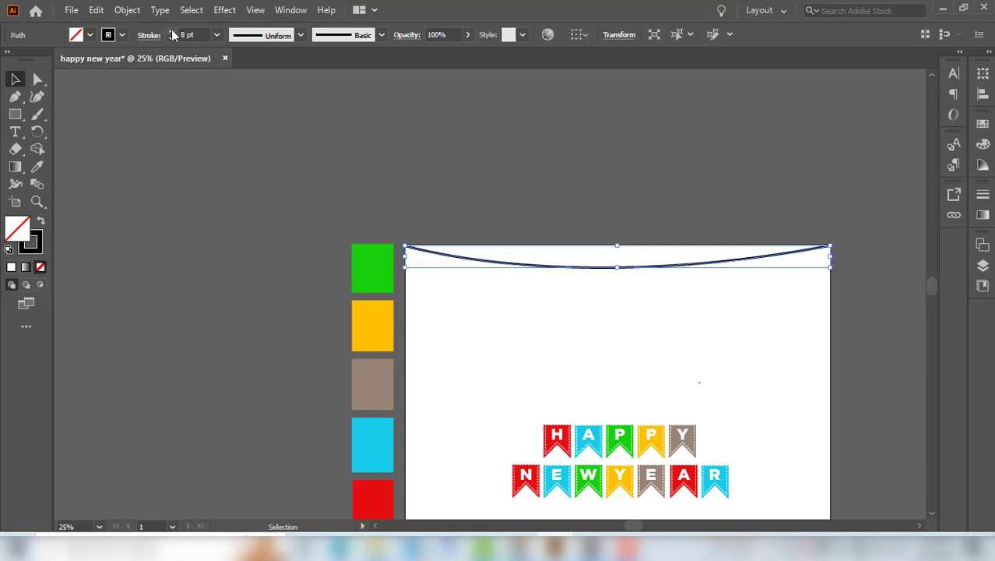
click(172, 31)
click(172, 31)
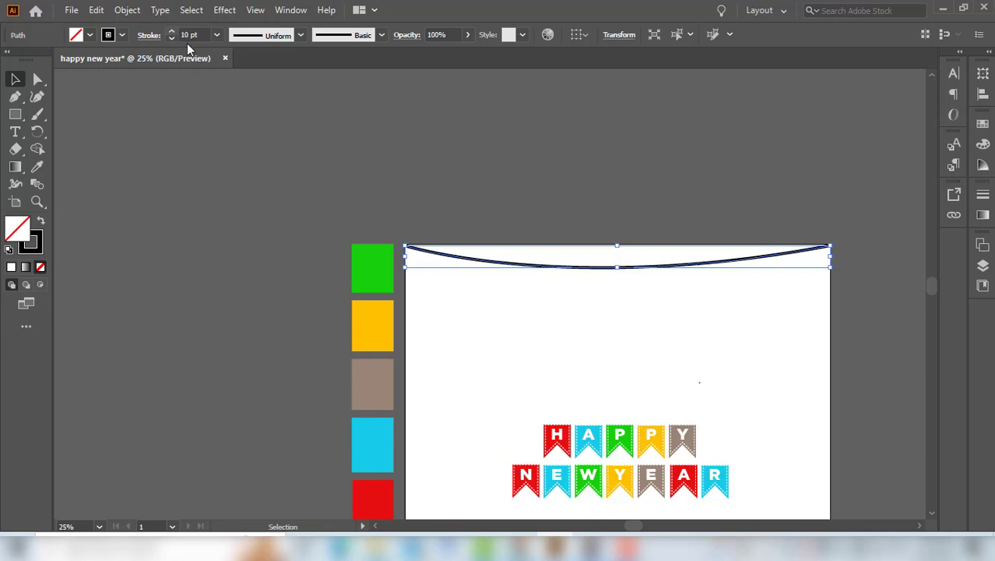
click(231, 327)
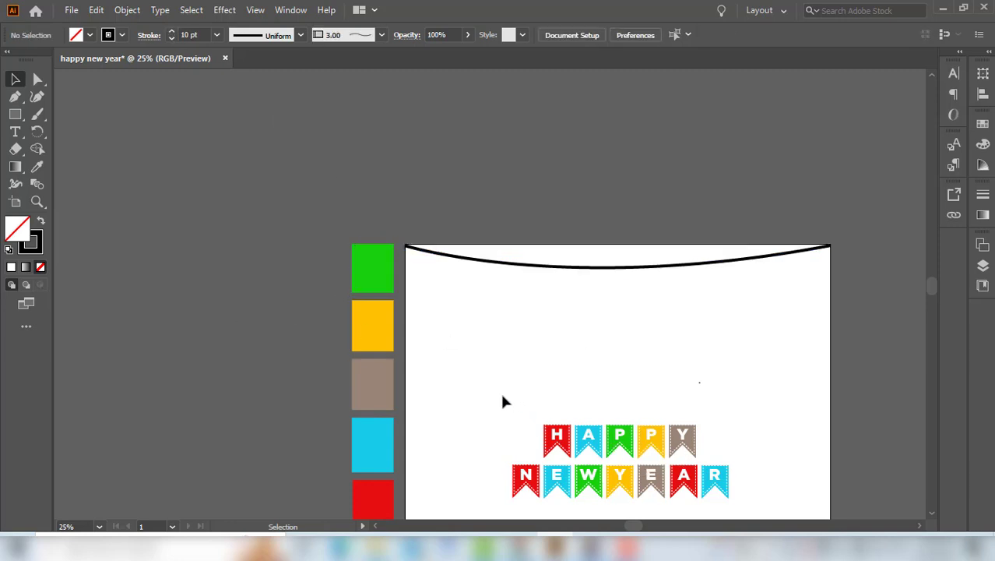
- Move the HAPPY pennant row up so it hangs just below the middle of the black curve
drag(502, 395, 738, 452)
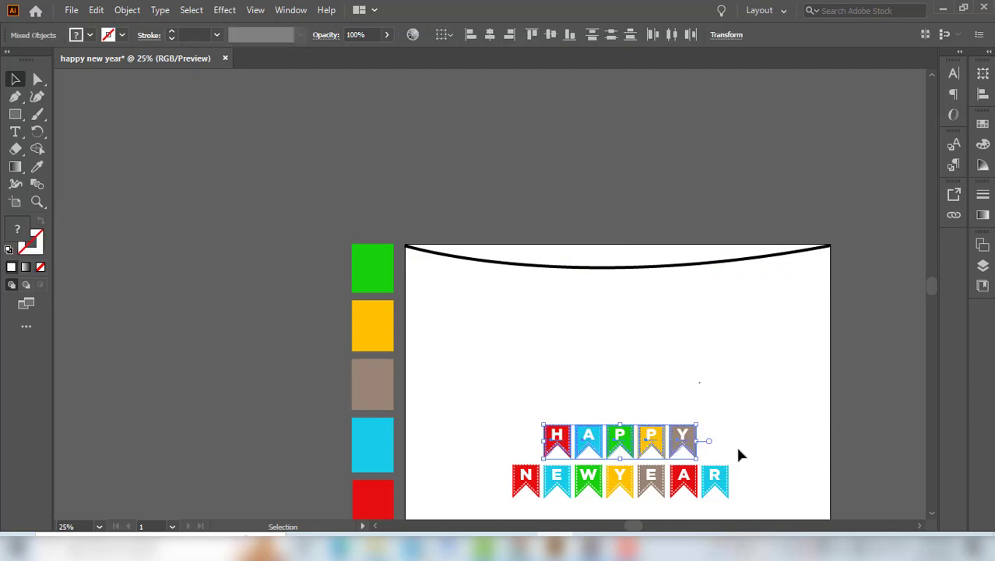
drag(623, 446, 606, 288)
click(689, 339)
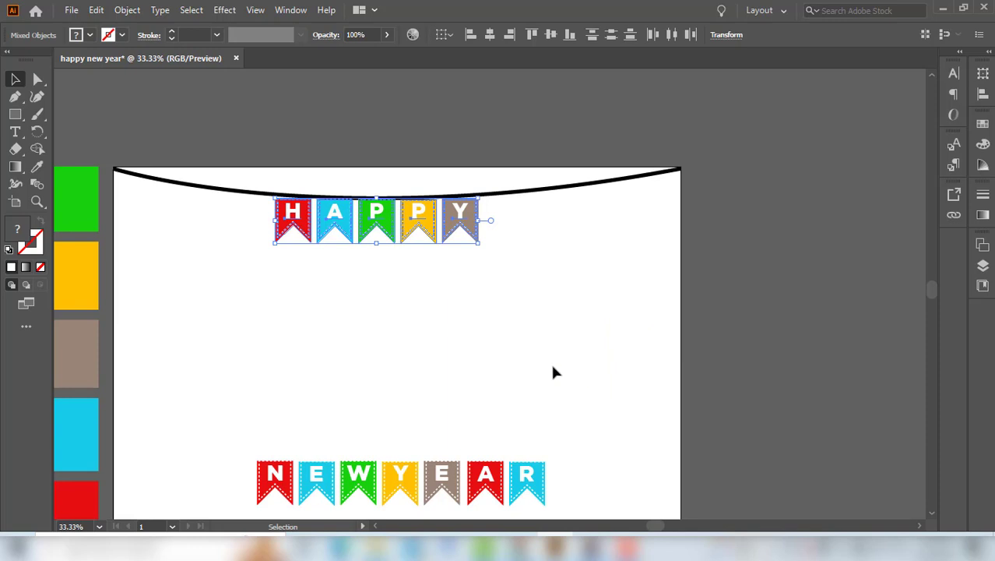
drag(497, 380, 626, 331)
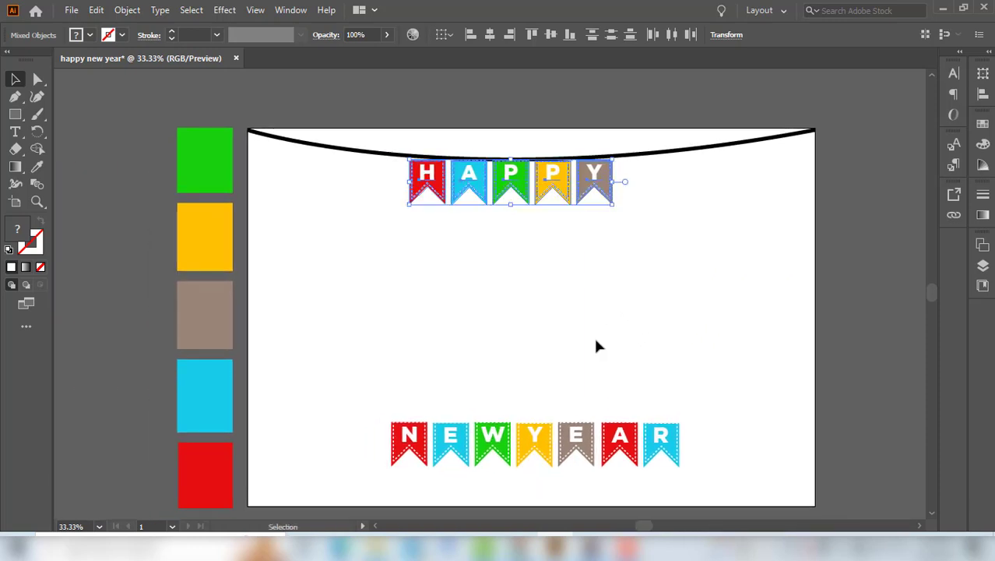
- Duplicate the black curve below the HAPPY pennants and move the NEW YEAR pennant row up to hang beneath the copy
click(330, 149)
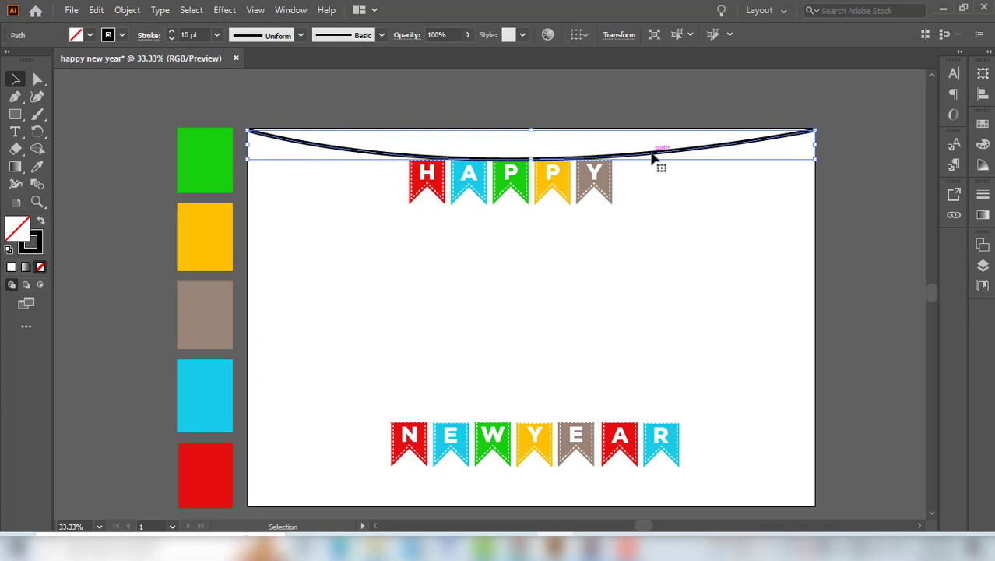
drag(654, 158, 653, 244)
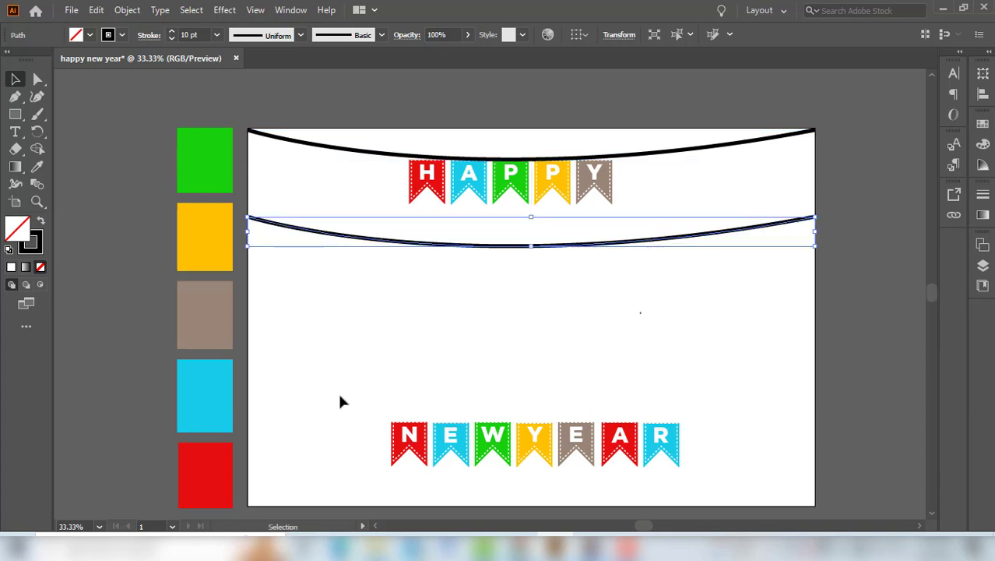
drag(340, 396, 736, 469)
drag(534, 426, 532, 274)
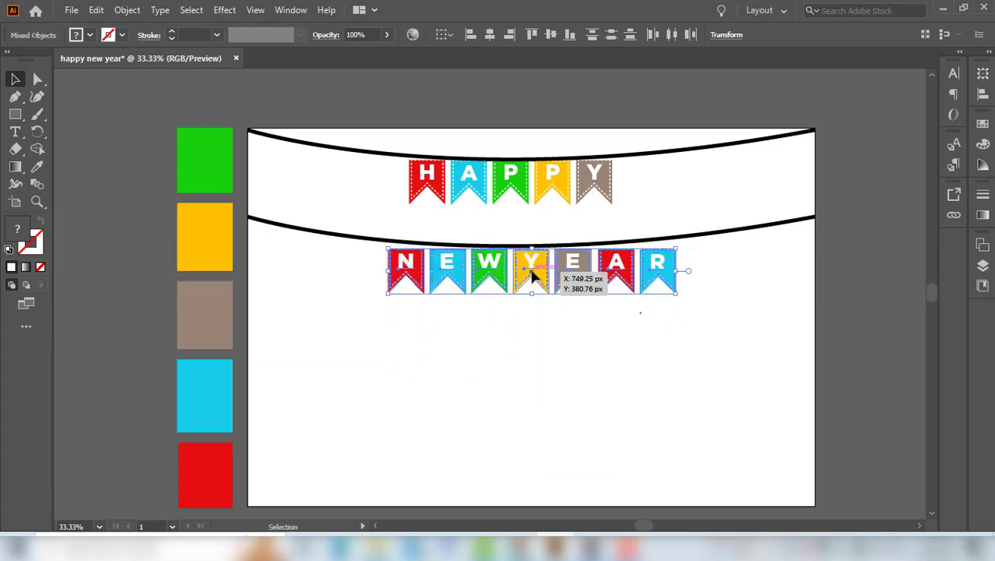
click(528, 434)
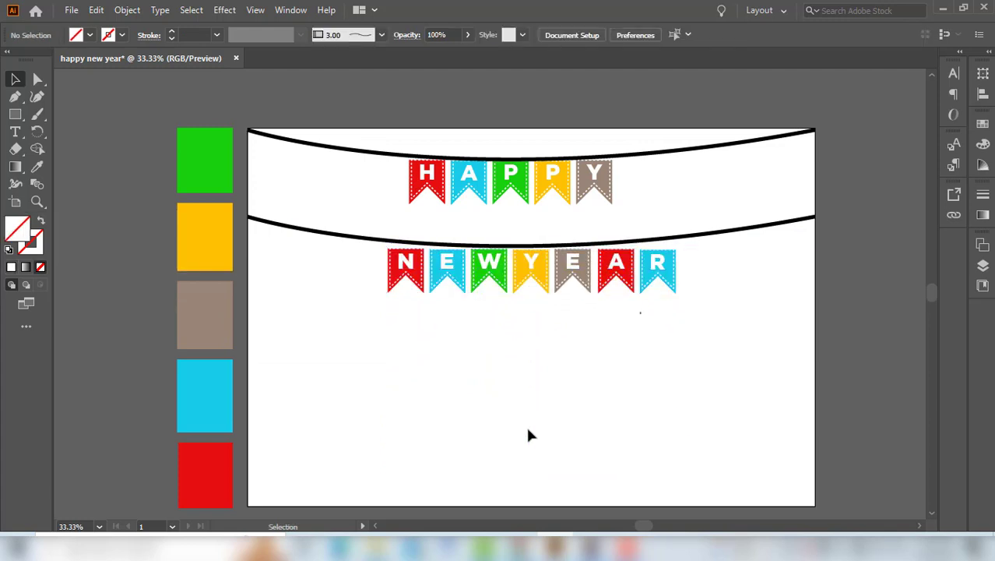
- Convert all the white letters of HAPPY and NEW YEAR to outlines and deselect them
click(434, 178)
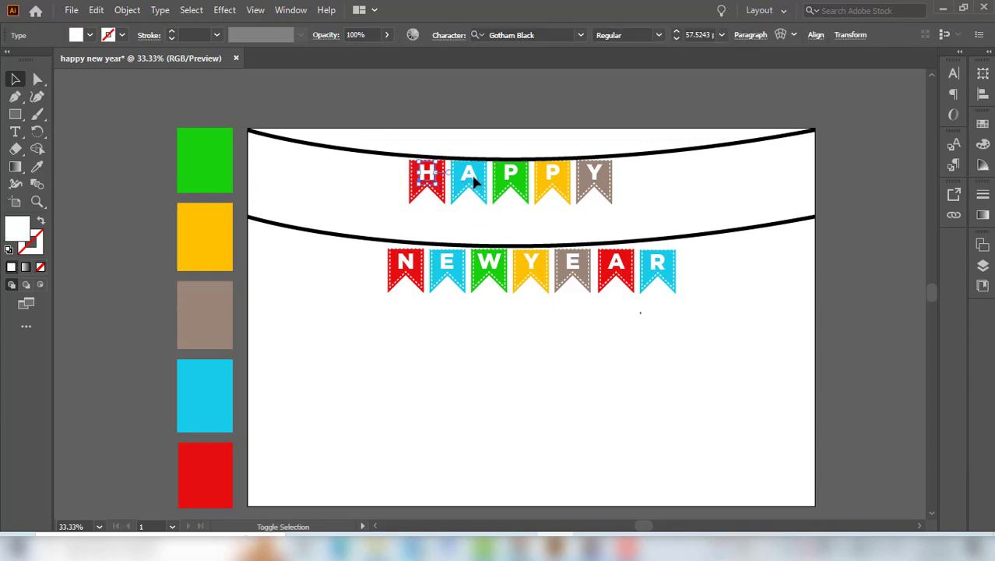
shift+click(517, 178)
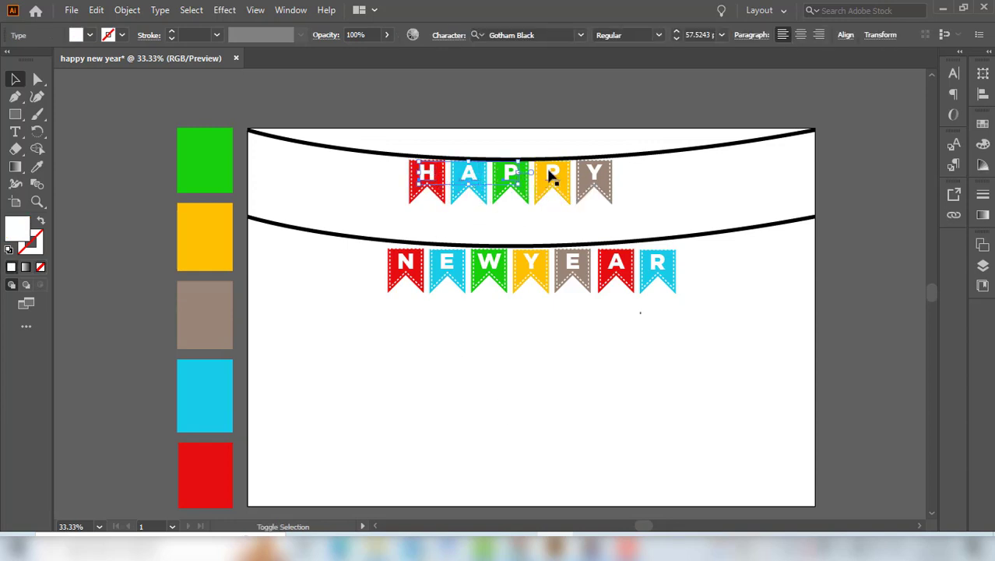
shift+click(554, 176)
shift+click(596, 174)
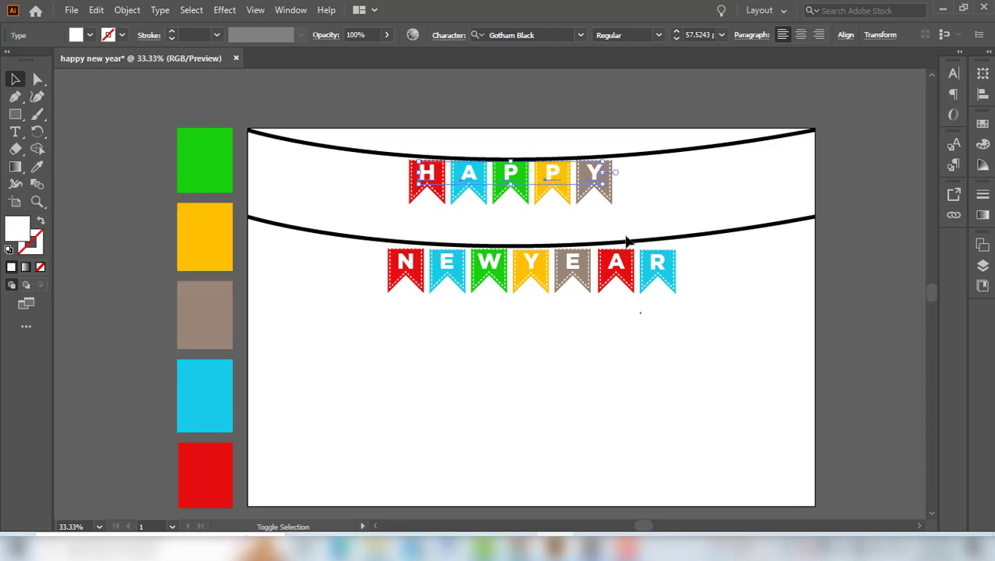
shift+click(657, 269)
shift+click(617, 267)
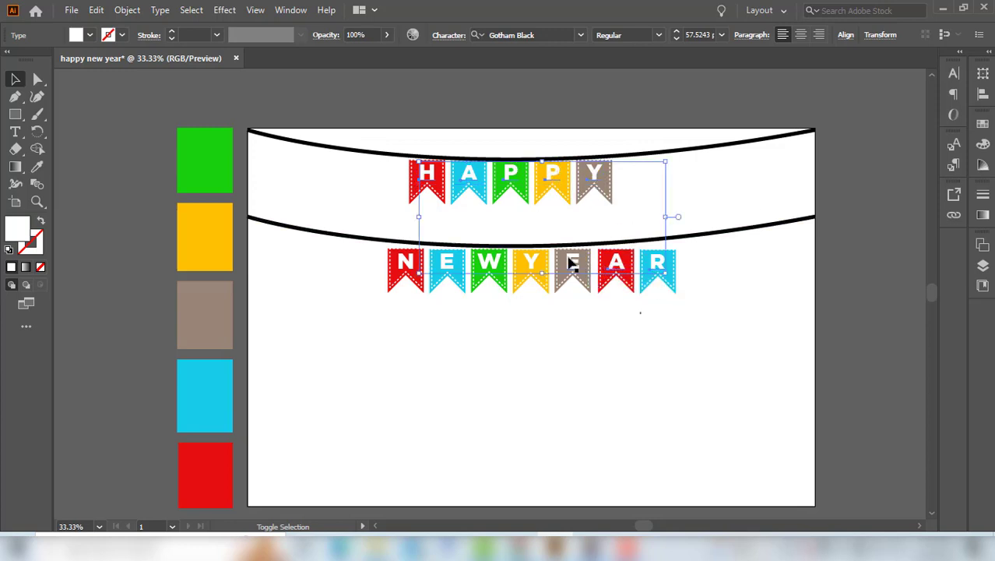
shift+click(570, 263)
shift+click(532, 268)
shift+click(446, 266)
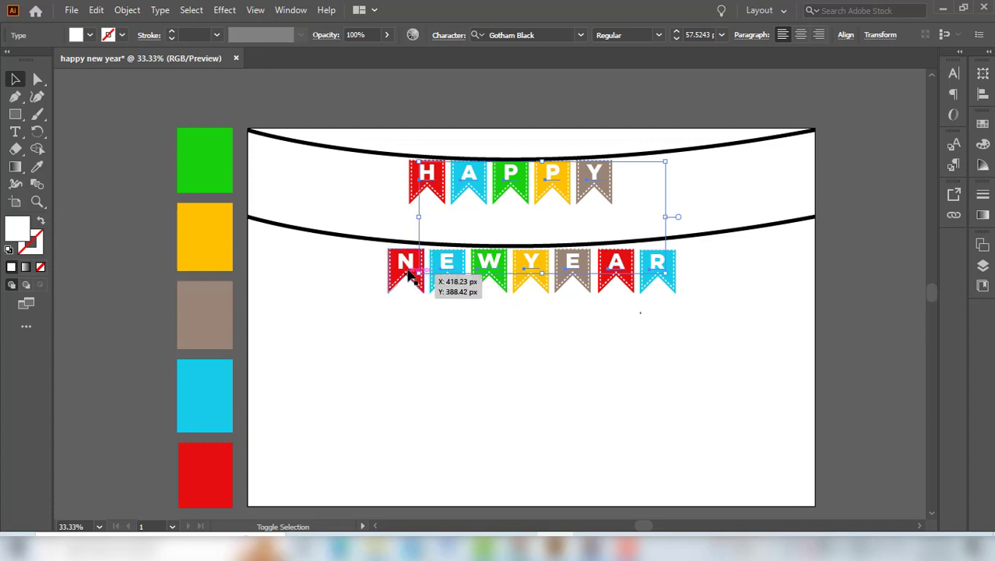
shift+click(411, 265)
right_click(434, 265)
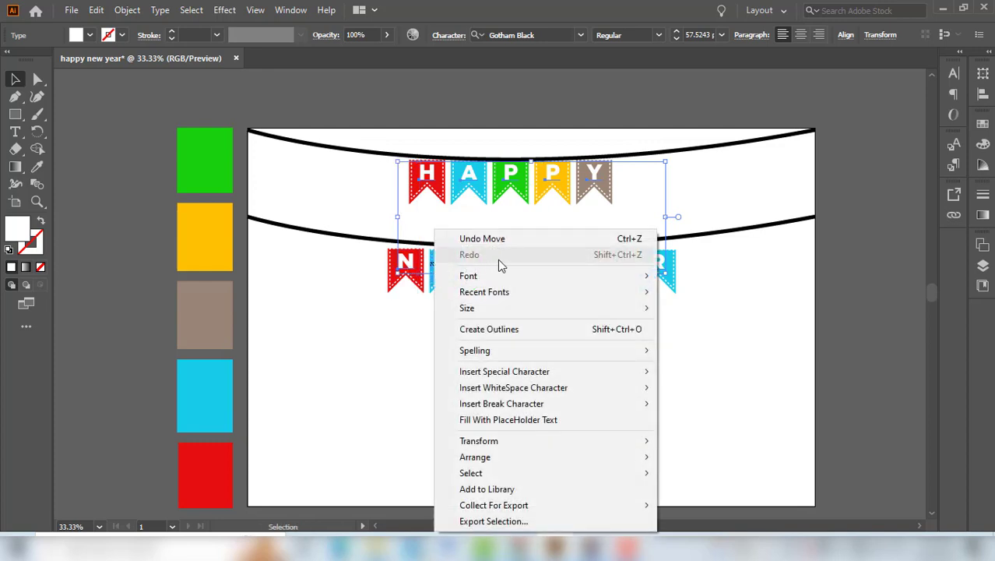
click(530, 329)
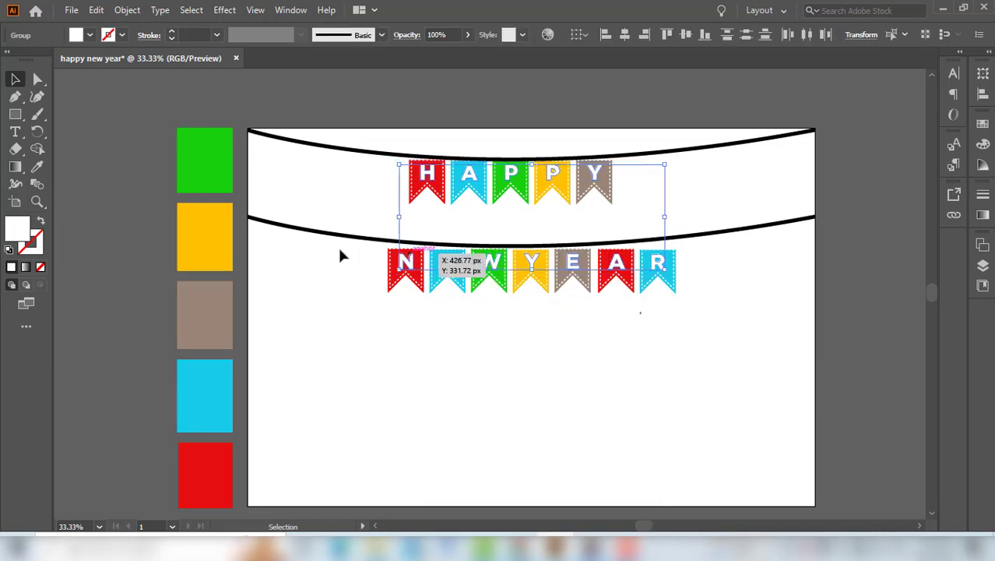
click(381, 202)
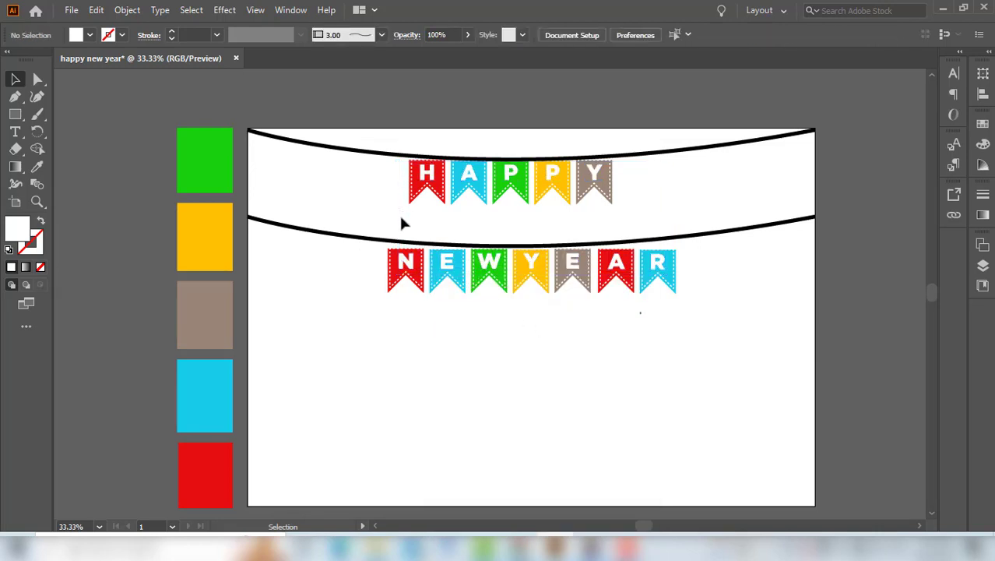
- Group the red H pennant with its letter, and the blue A pennant beside it with its letter, as separate groups
drag(426, 185, 428, 190)
right_click(426, 188)
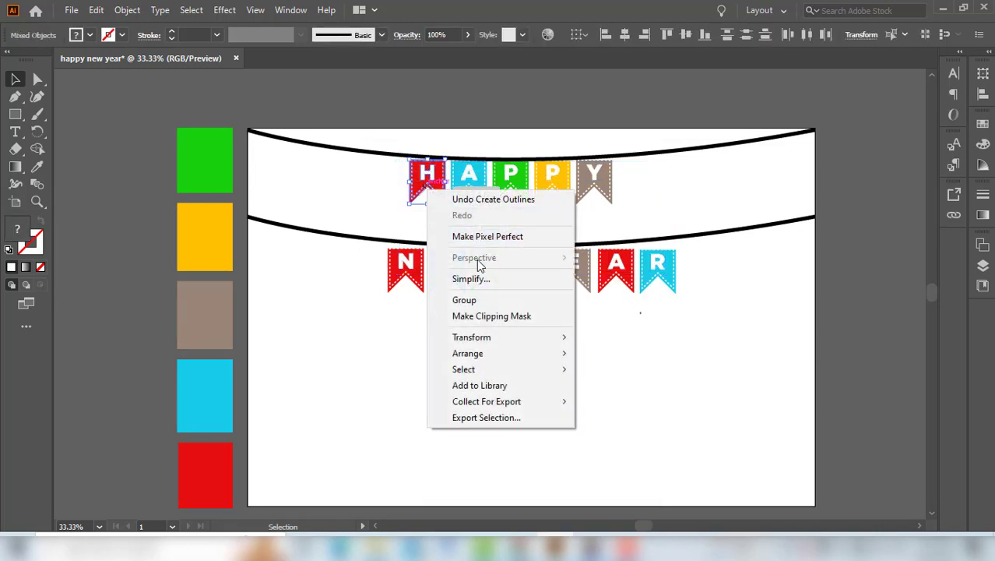
click(488, 300)
click(470, 187)
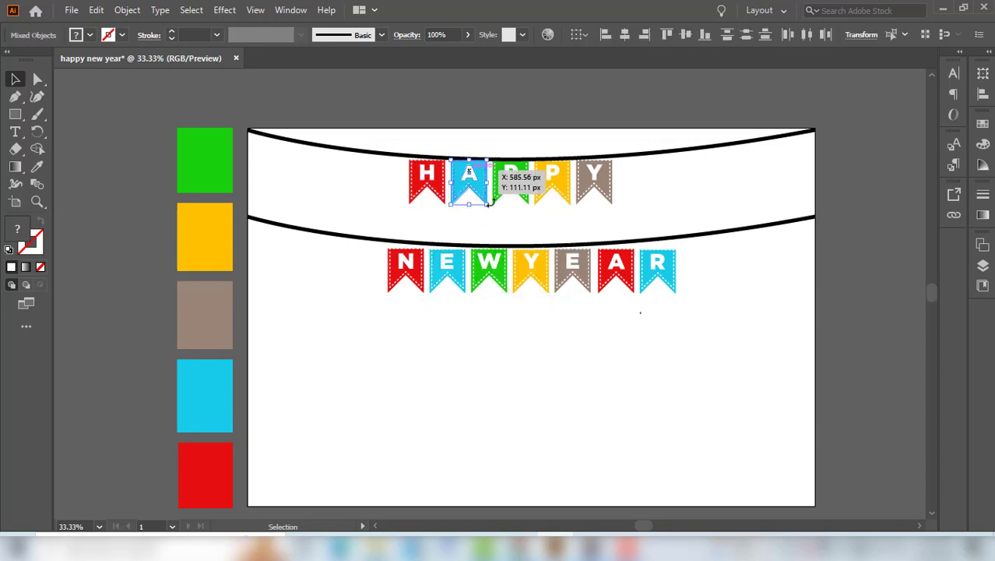
right_click(470, 192)
click(521, 290)
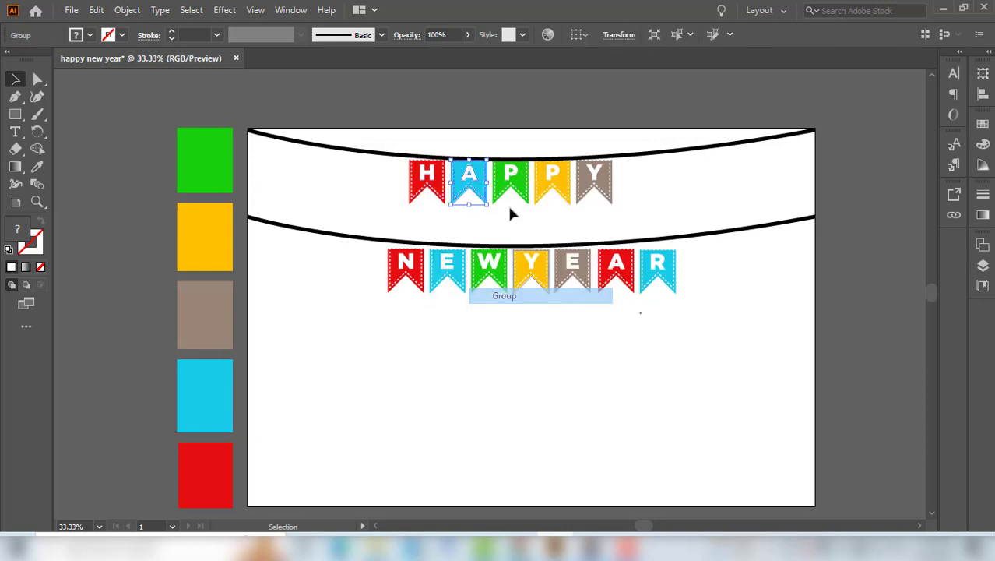
- Group the green P pennant of HAPPY with its letter
drag(510, 195, 513, 181)
right_click(514, 179)
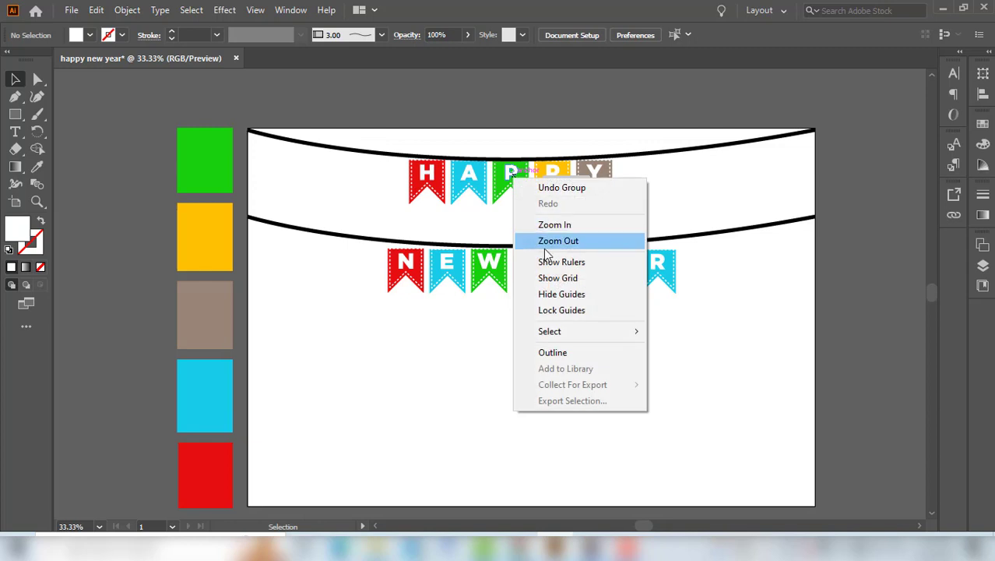
drag(492, 221, 512, 176)
right_click(510, 177)
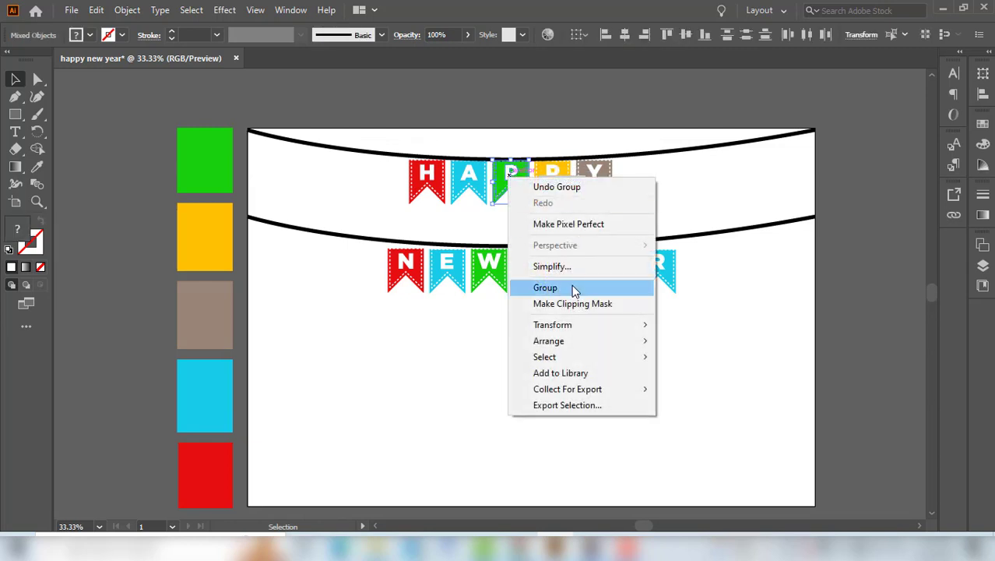
click(573, 287)
- Group the yellow P pennant and the taupe Y pennant of HAPPY, each with its own letter
drag(566, 183, 570, 179)
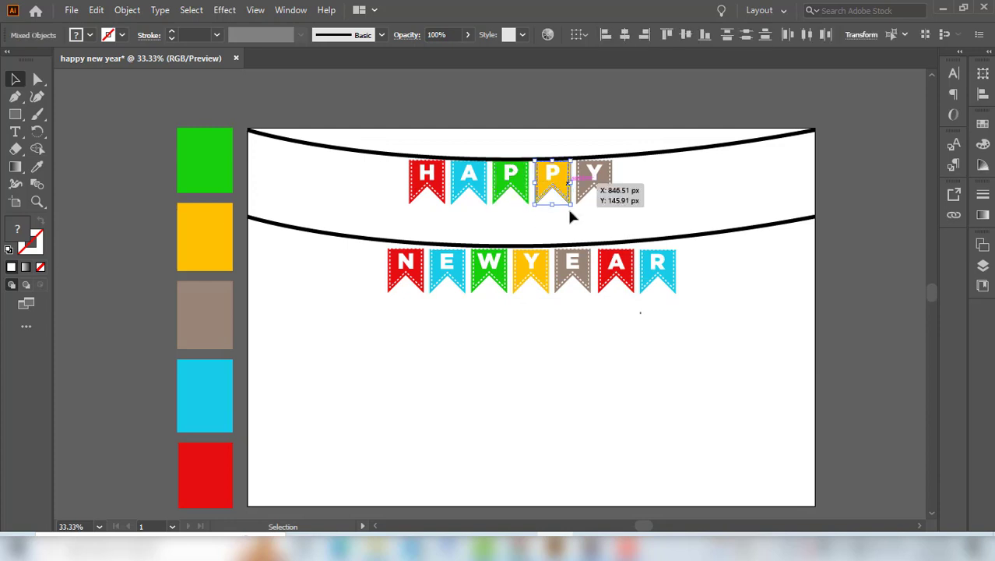
drag(542, 227, 559, 169)
right_click(559, 169)
click(623, 281)
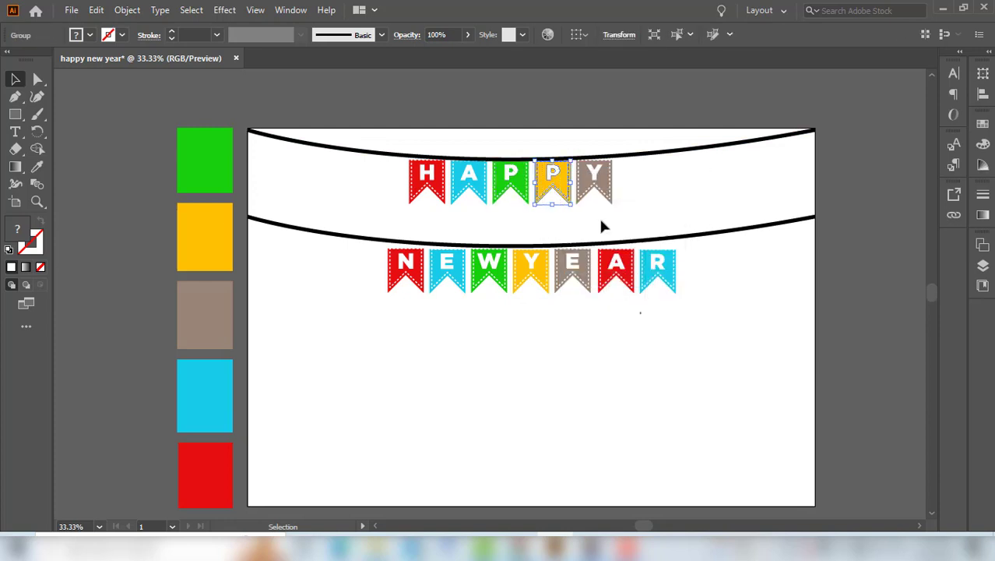
shift+click(599, 175)
right_click(590, 175)
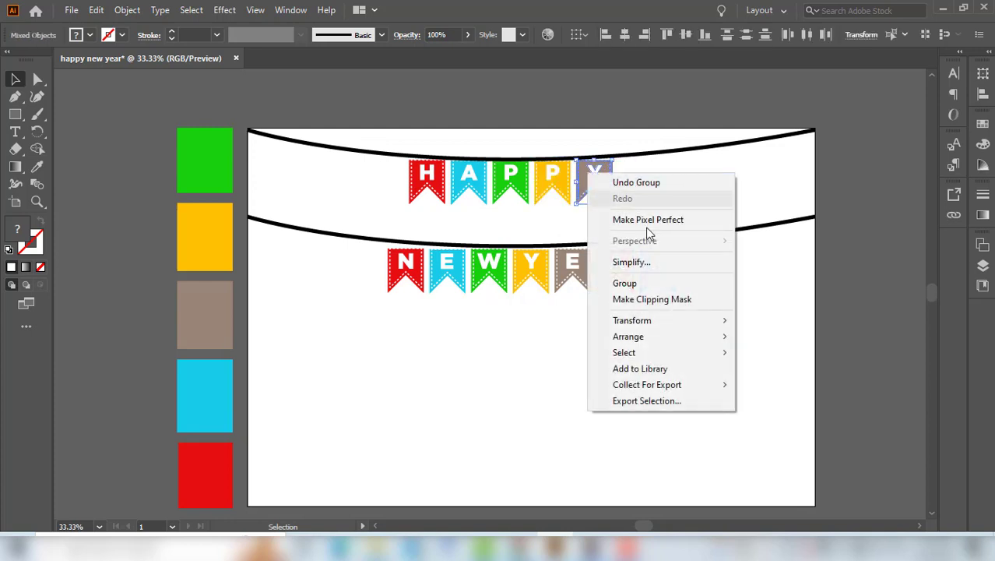
click(653, 282)
- Group the red N pennant and the blue E pennant of NEW, each with its own letter
drag(393, 340, 408, 265)
right_click(408, 265)
click(460, 369)
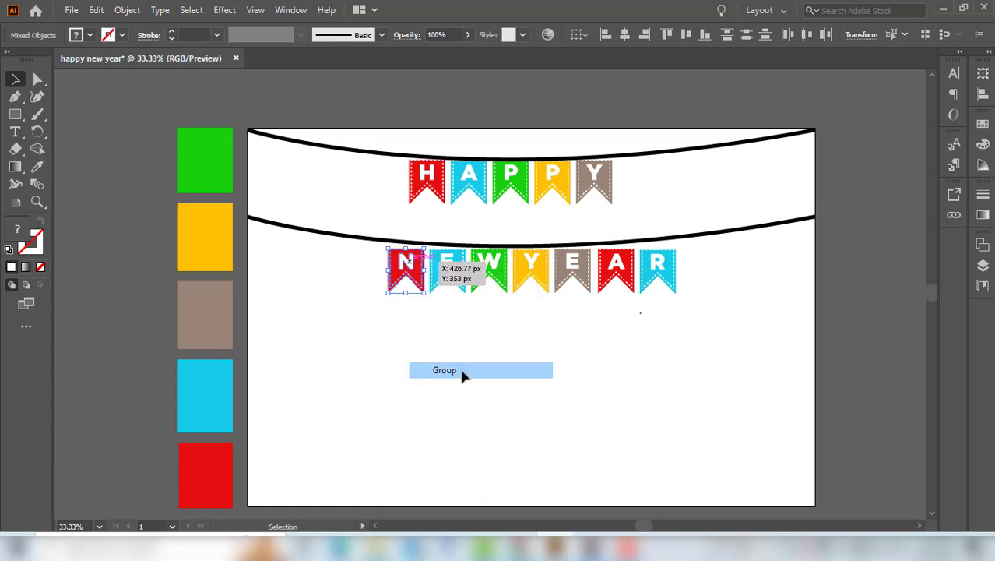
drag(467, 332, 445, 260)
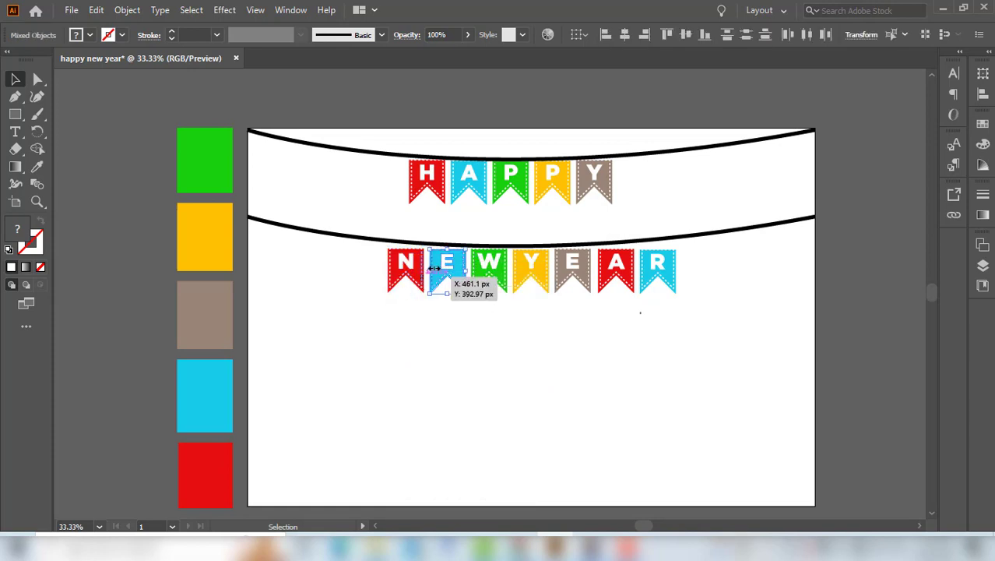
right_click(434, 269)
click(487, 375)
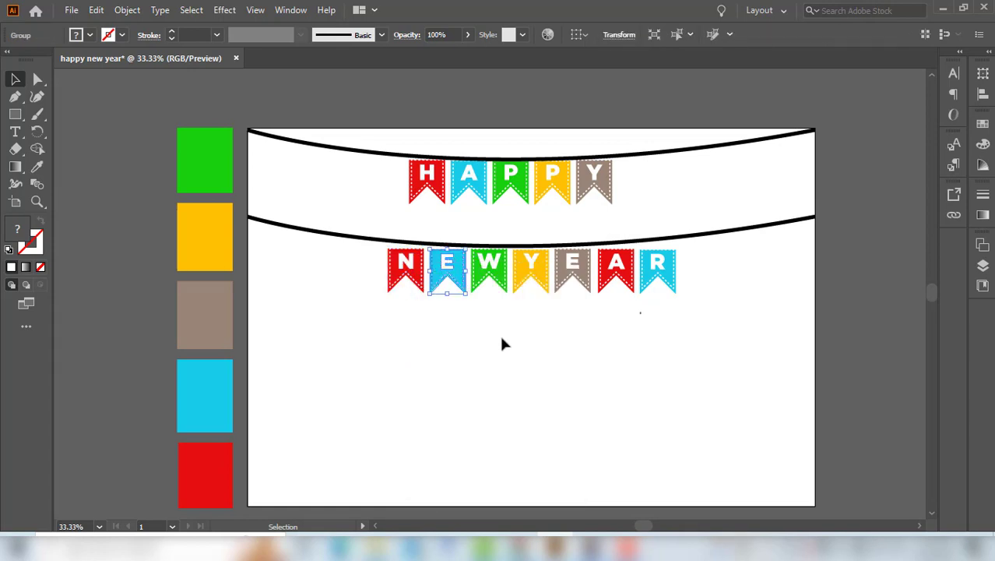
- Group the green W pennant and the yellow Y pennant in the lower row, each with its own letter
drag(489, 341, 508, 251)
right_click(490, 264)
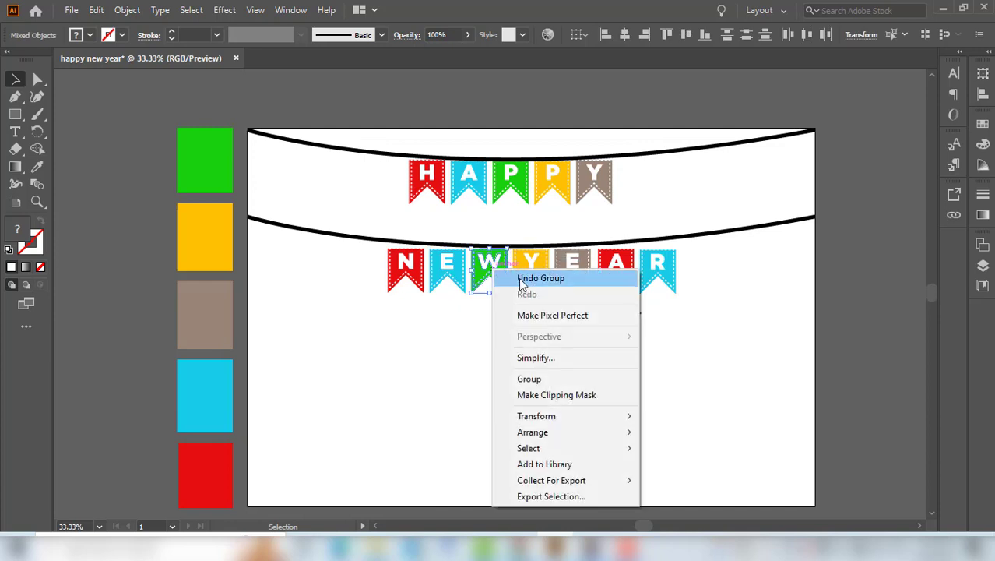
click(533, 379)
drag(521, 333, 537, 252)
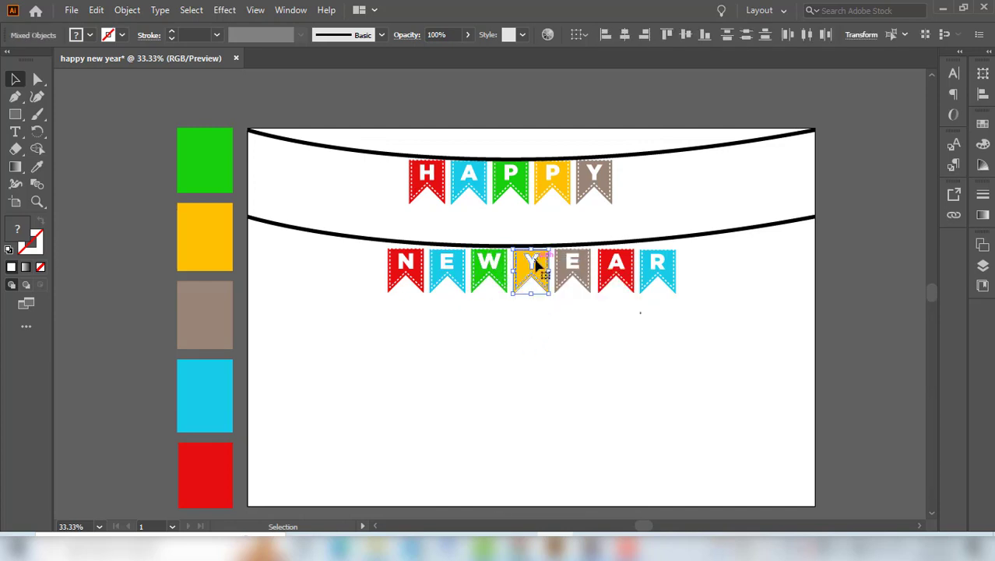
right_click(536, 263)
click(596, 379)
- Group the taupe E pennant and the red A pennant of YEAR, each with its own letter
drag(564, 350, 581, 265)
right_click(575, 261)
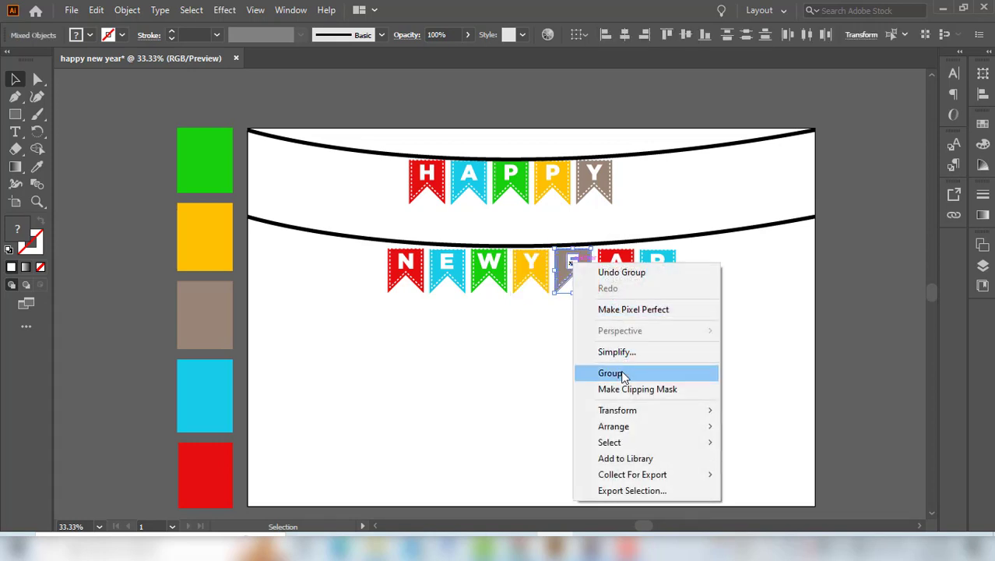
click(625, 376)
drag(584, 334, 620, 267)
click(610, 343)
drag(611, 346, 627, 265)
right_click(624, 261)
click(666, 369)
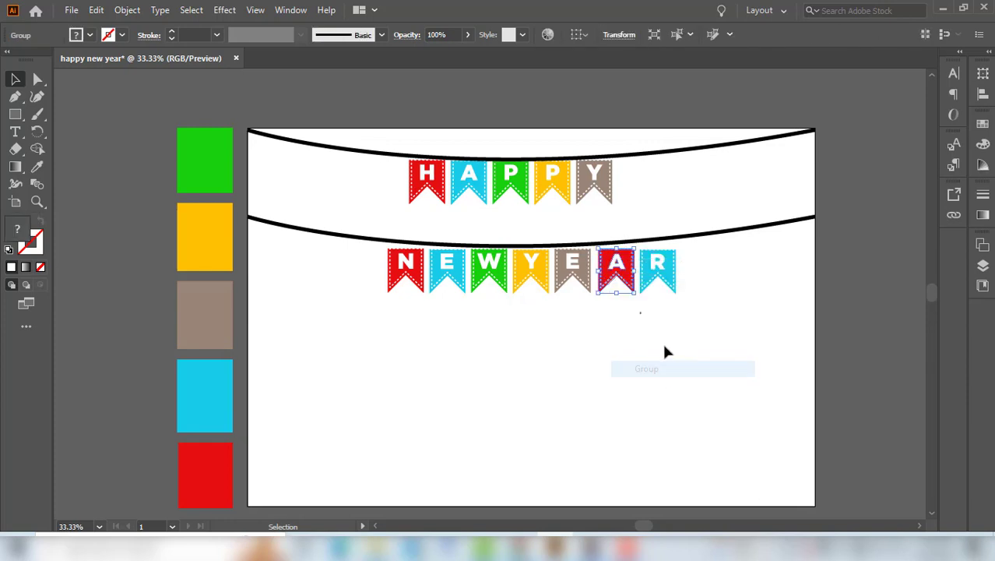
- Group the blue R pennant at the end of YEAR with its letter and deselect it
drag(700, 288, 695, 245)
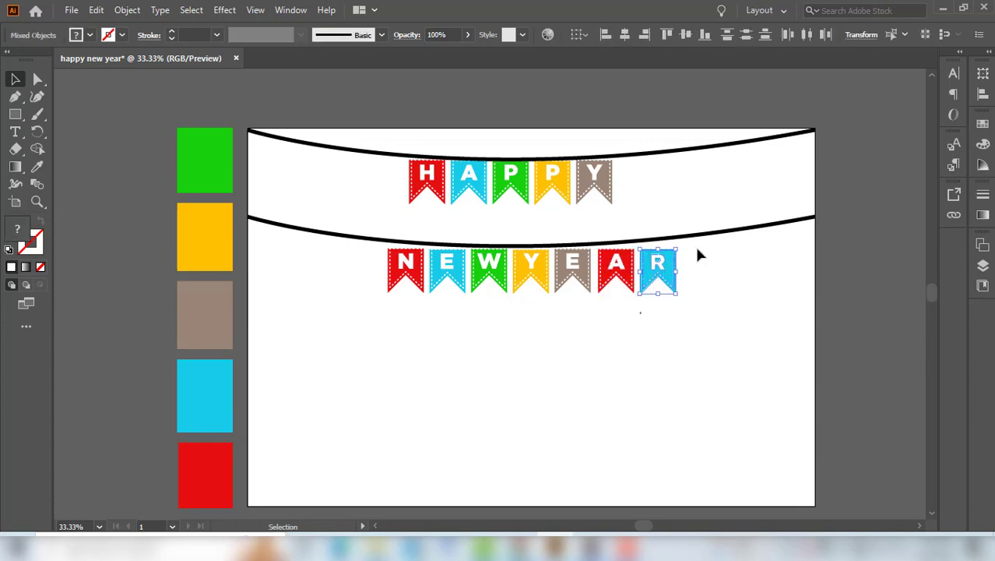
right_click(658, 268)
click(695, 375)
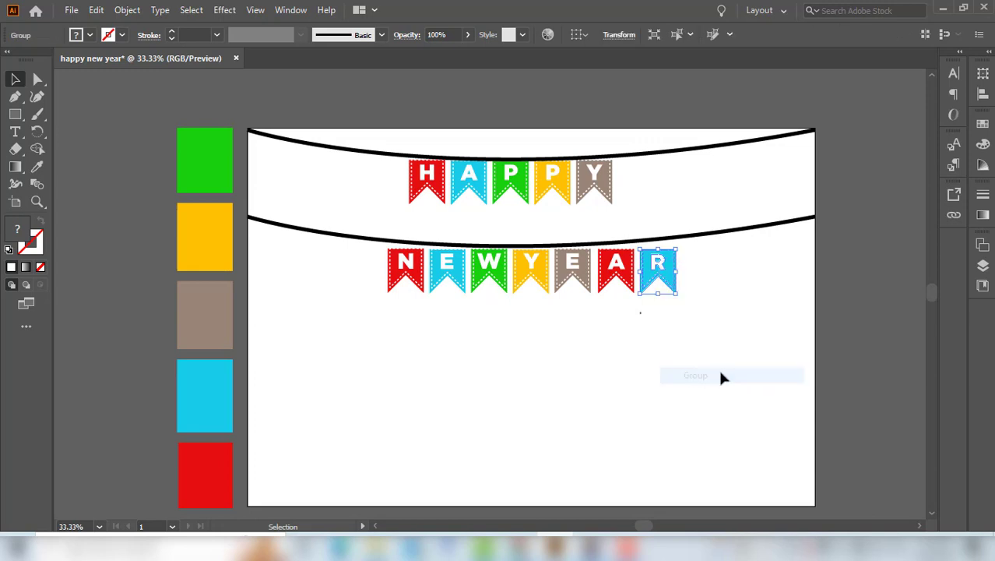
click(651, 409)
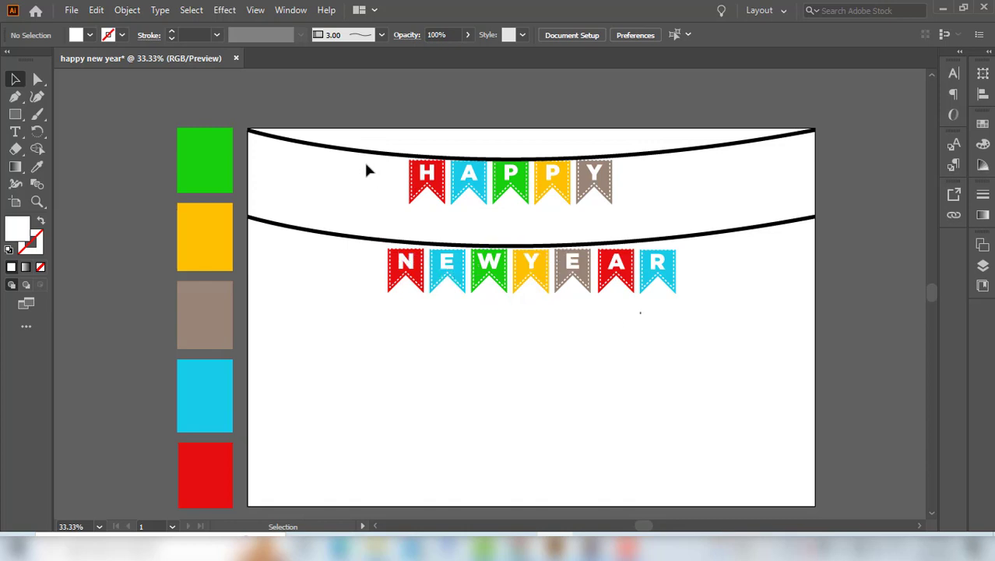
- Select all twelve pennant groups and enlarge them together proportionally by about a third, keeping their upper edge in place
click(432, 179)
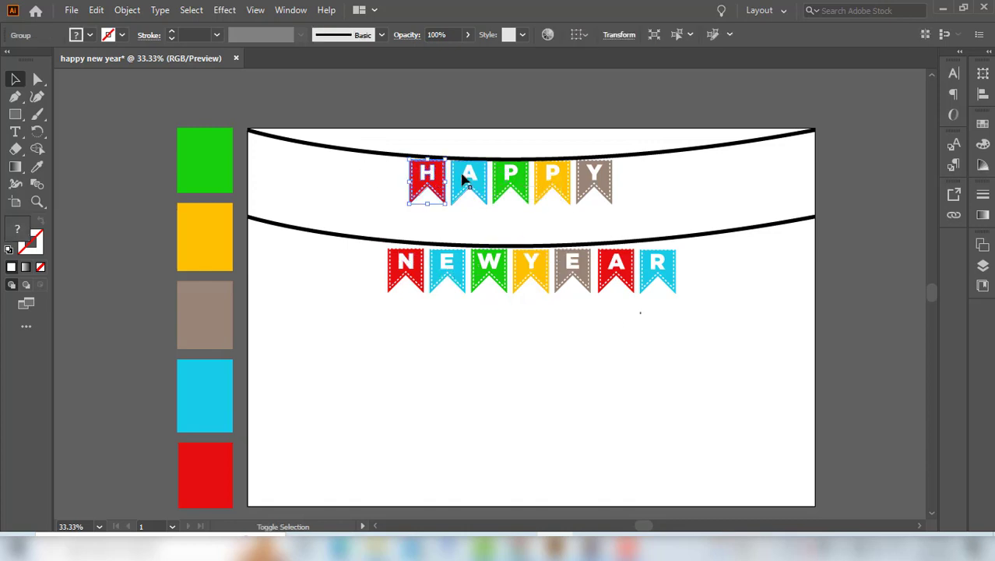
shift+click(469, 181)
shift+click(514, 185)
shift+click(557, 187)
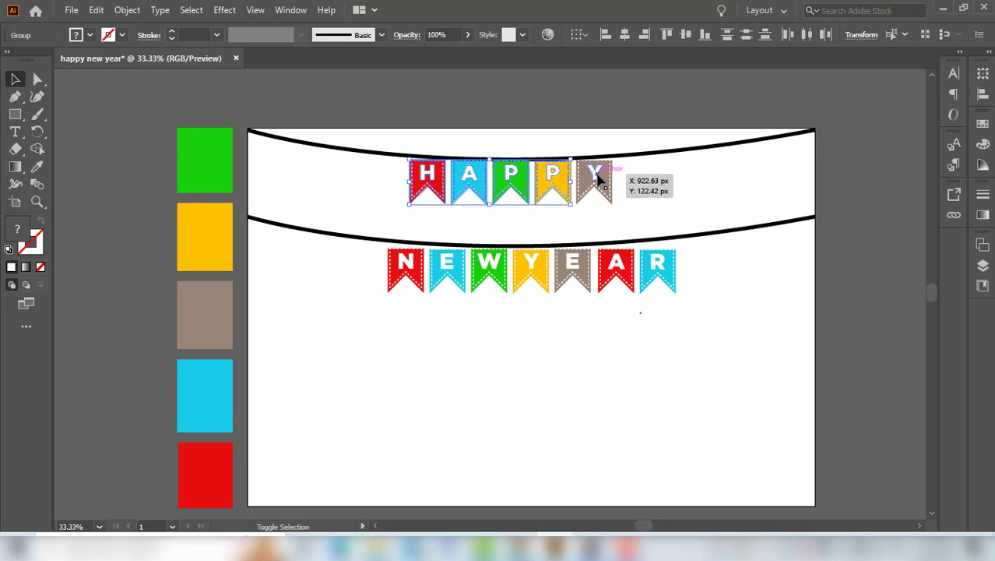
shift+click(598, 178)
shift+click(663, 279)
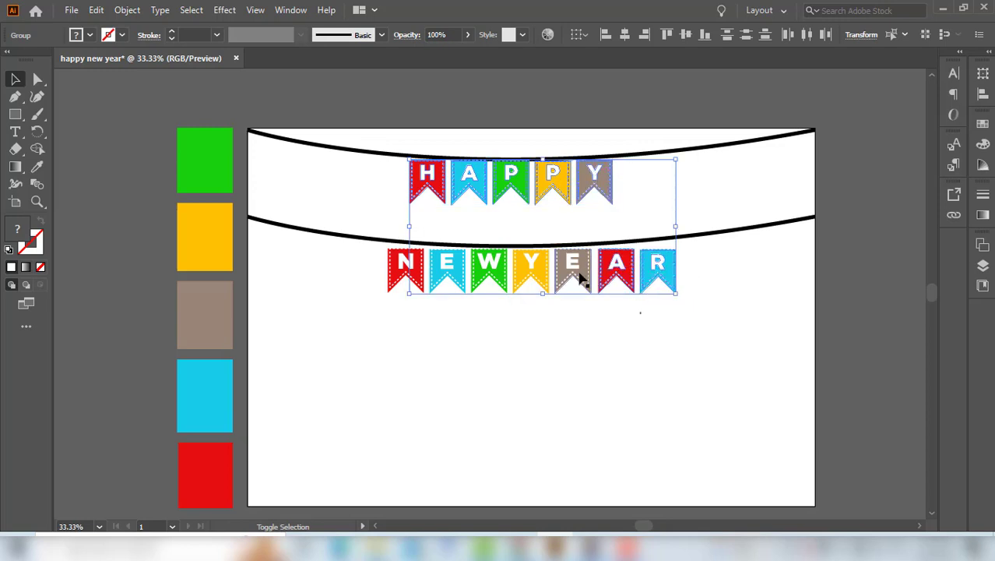
drag(580, 279, 399, 277)
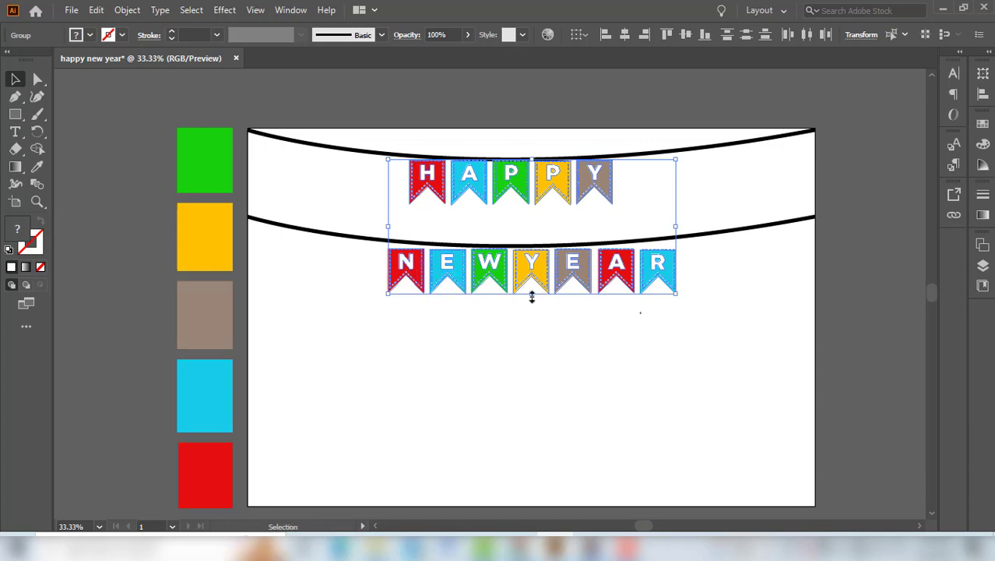
drag(530, 296, 535, 343)
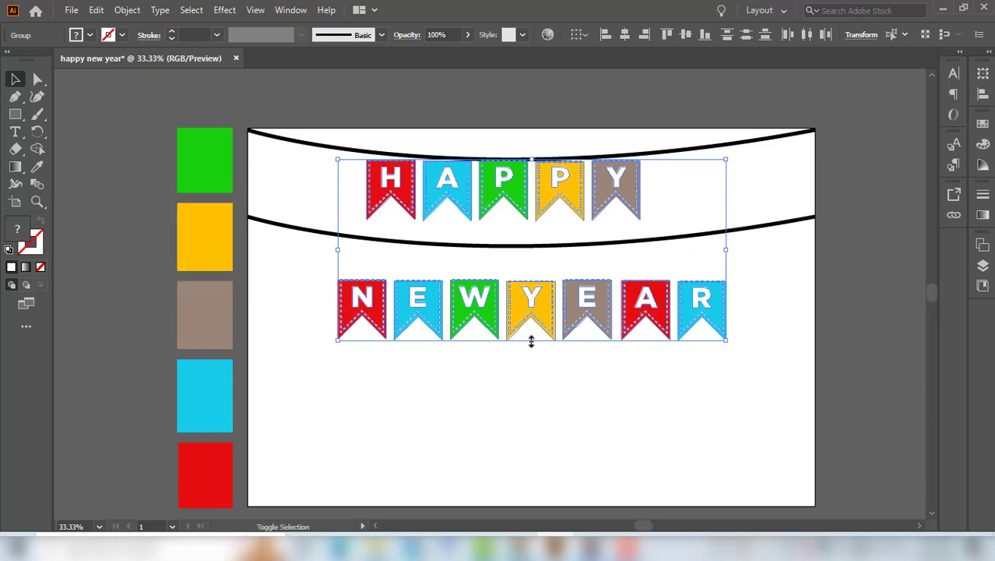
- Enlarge all twelve pennants together proportionally by roughly another seventh, keeping their upper edge in place, and deselect them
drag(531, 341, 536, 366)
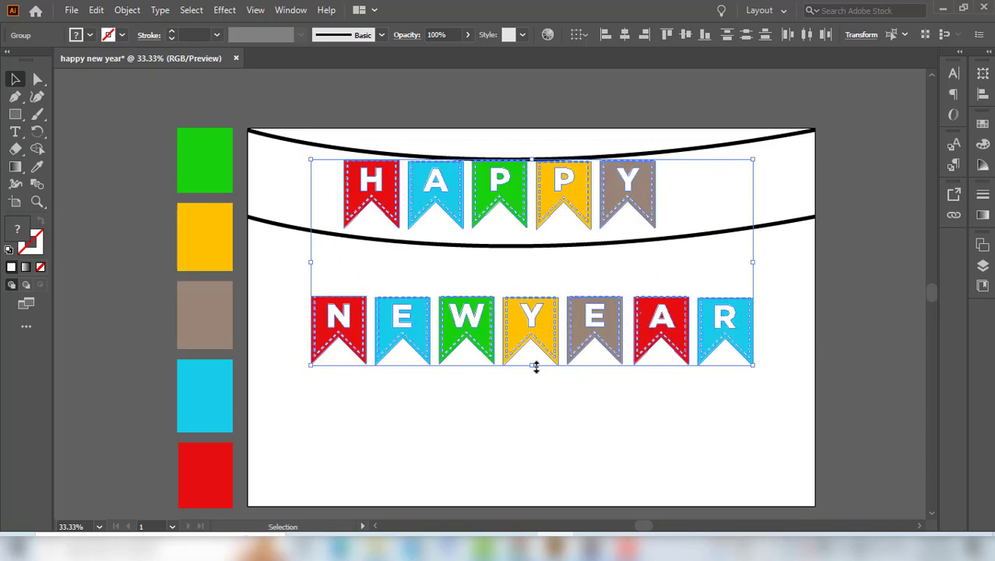
click(612, 409)
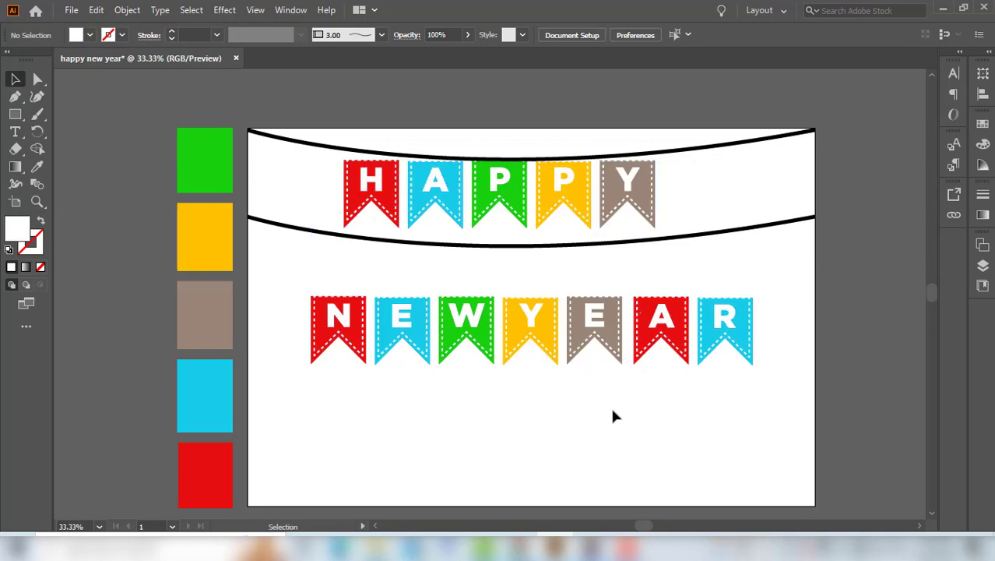
- Move the yellow P and taupe Y pennants of HAPPY together about one pennant width to the right
click(368, 198)
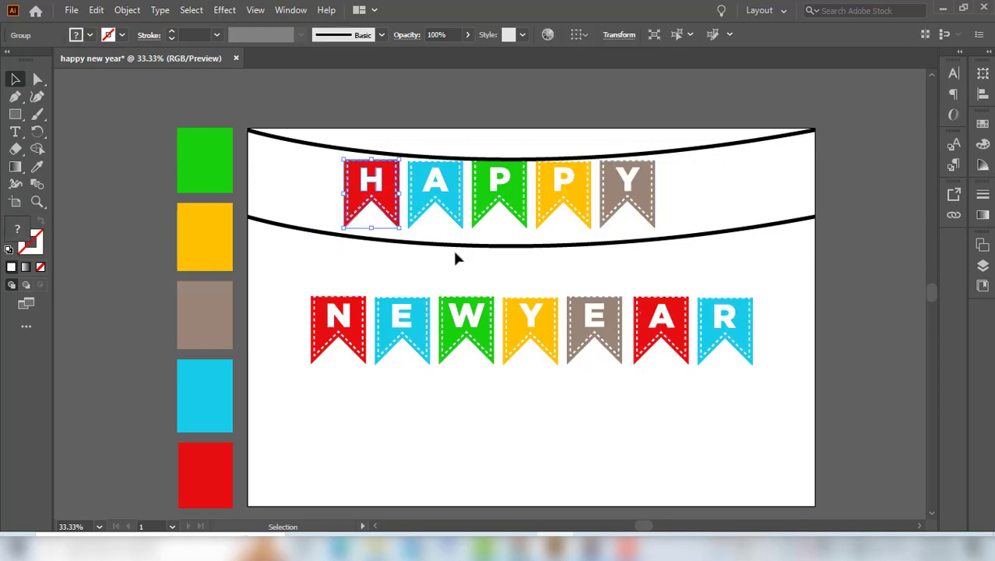
click(463, 227)
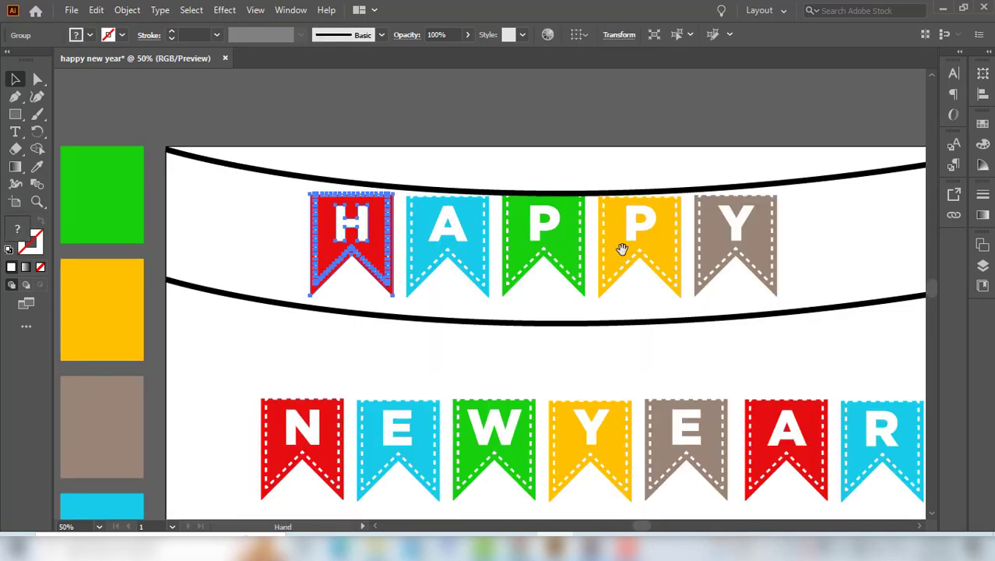
drag(708, 257, 506, 255)
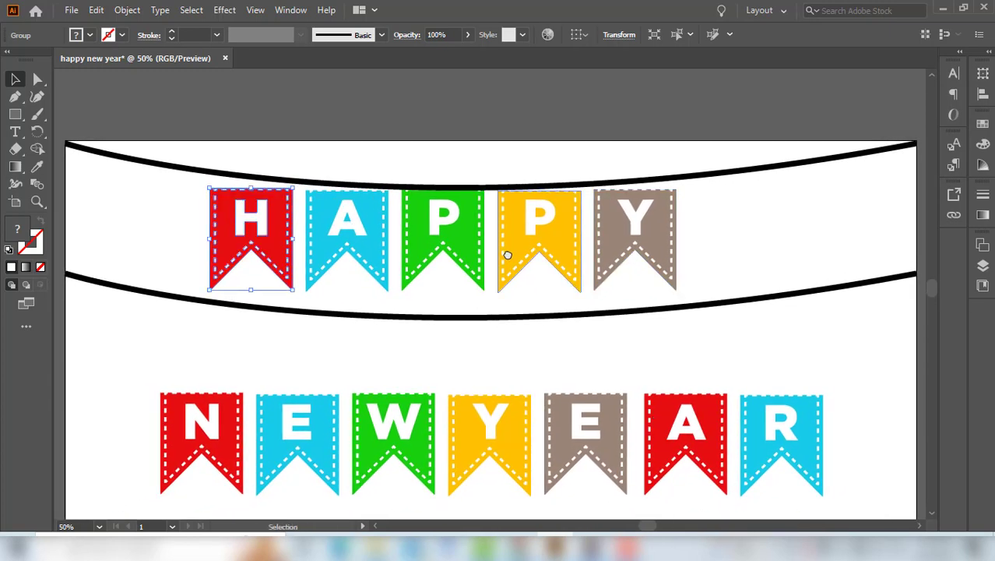
click(506, 255)
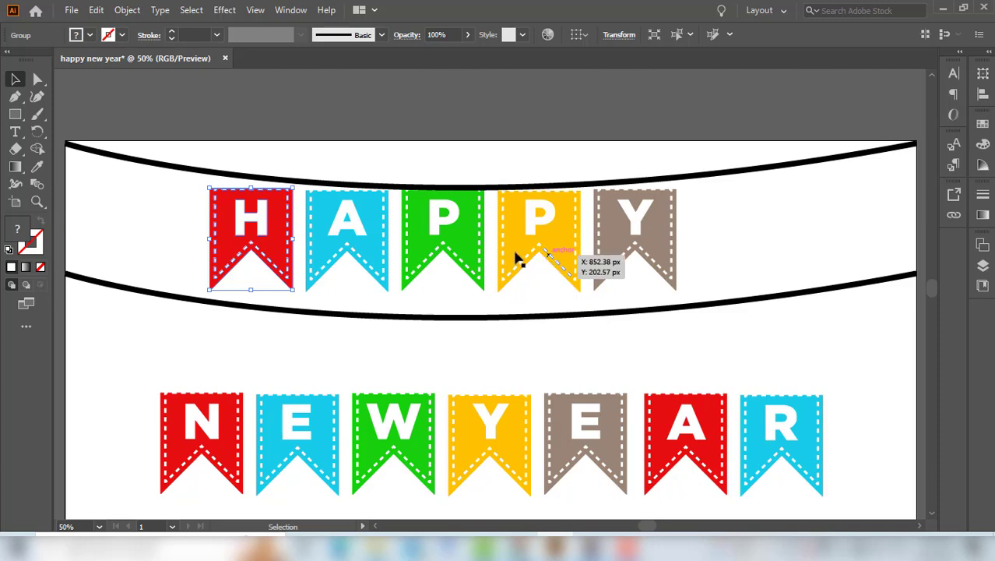
shift+click(636, 239)
drag(636, 239, 732, 218)
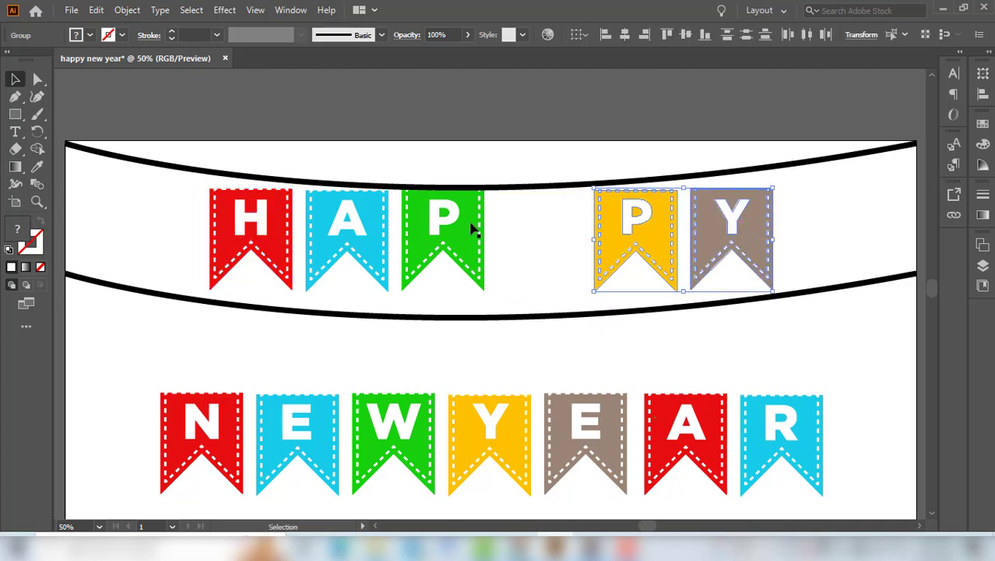
- Move the green P pennant to the middle of the upper string and nudge it up against the string
click(457, 227)
drag(451, 229, 501, 231)
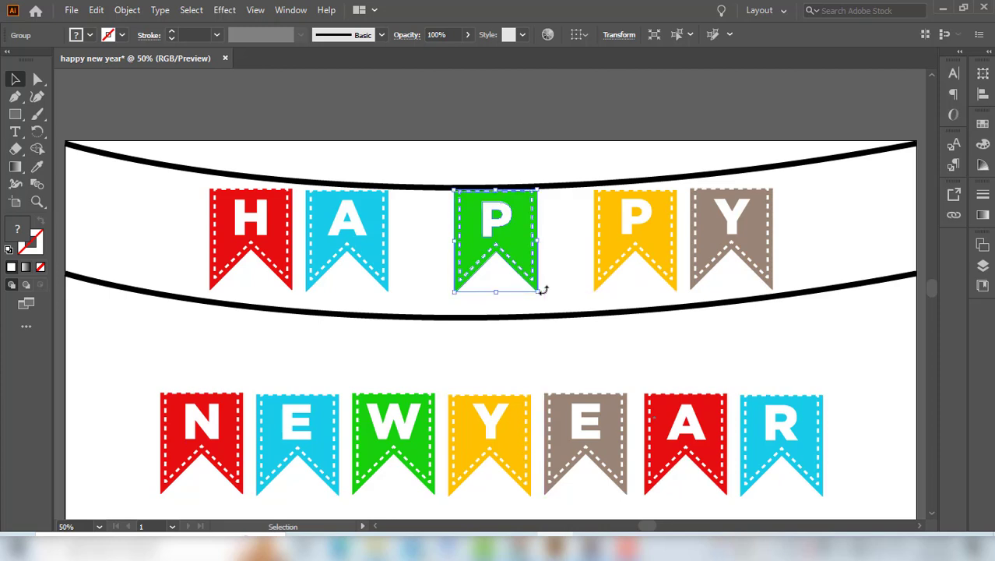
key(Up)
key(Up)
key(Up)
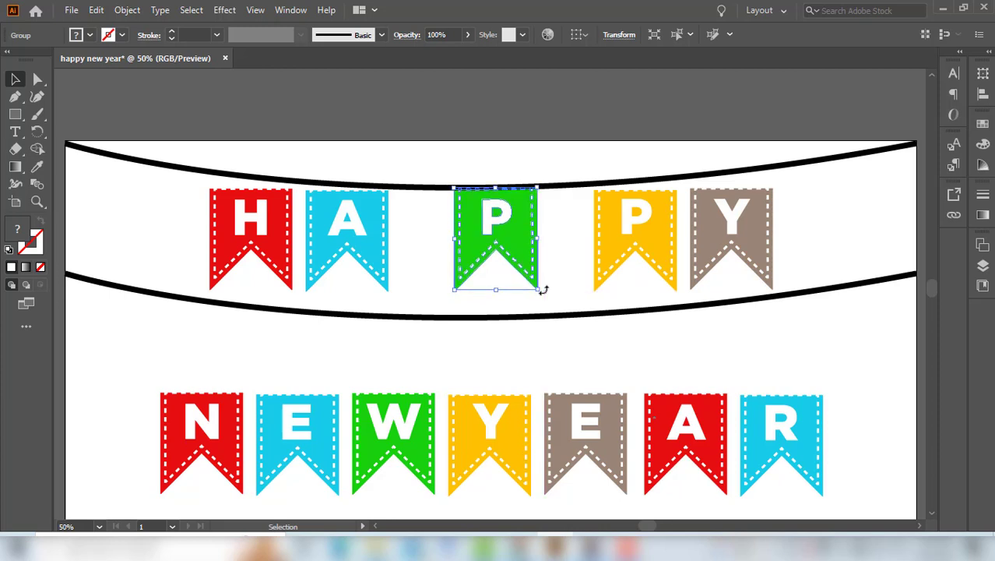
click(564, 254)
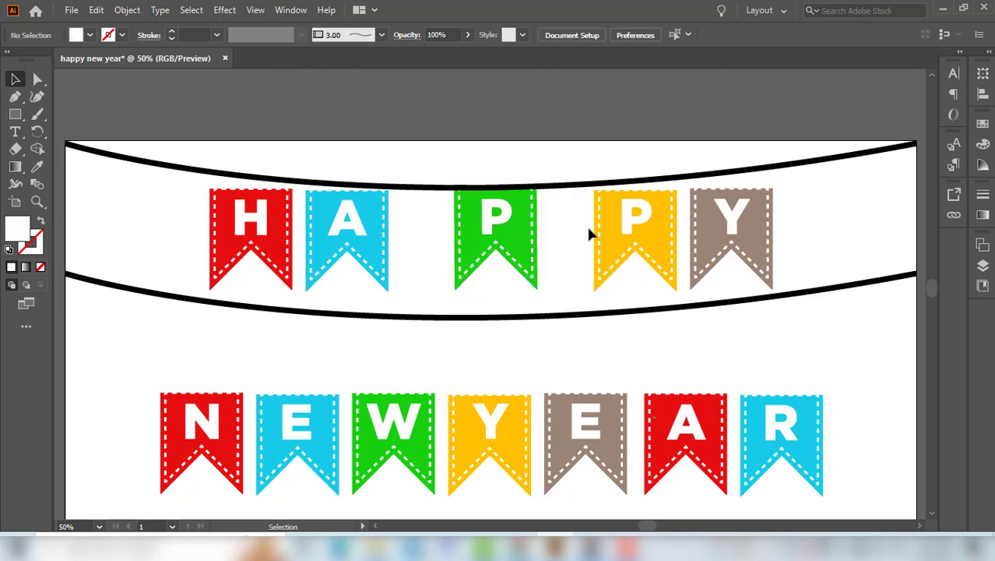
- Rotate the green P pennant very slightly counterclockwise to follow the curve of the upper string
click(506, 249)
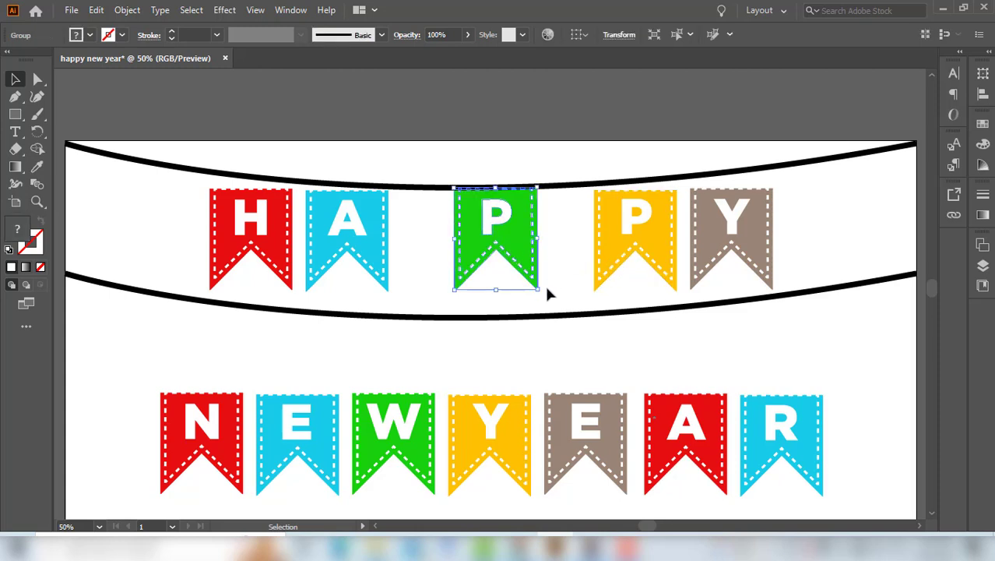
drag(541, 296, 550, 284)
click(571, 256)
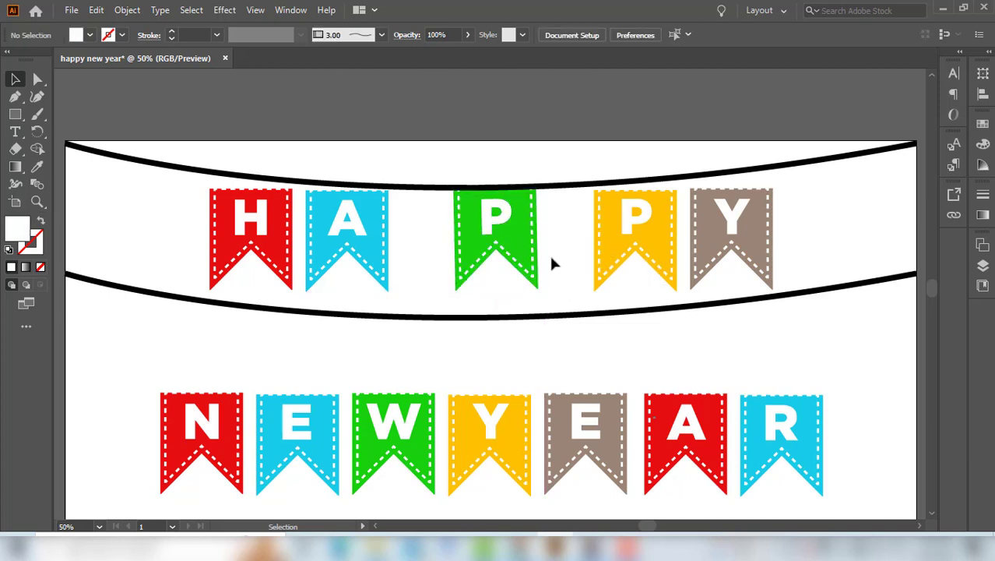
key(ctrl+z)
- Shift the blue A pennant of HAPPY slightly right and rotate it a few degrees clockwise to follow the upper string
click(352, 235)
mouse_move(354, 232)
mouse_down()
mouse_move(366, 223)
mouse_move(368, 231)
mouse_up()
drag(409, 292, 404, 292)
click(407, 293)
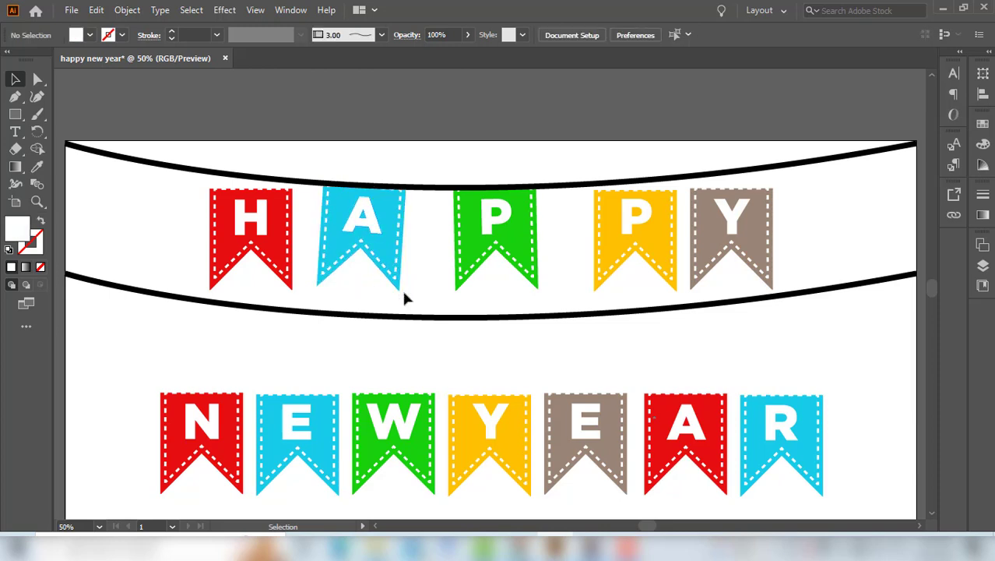
click(373, 230)
drag(399, 294, 403, 298)
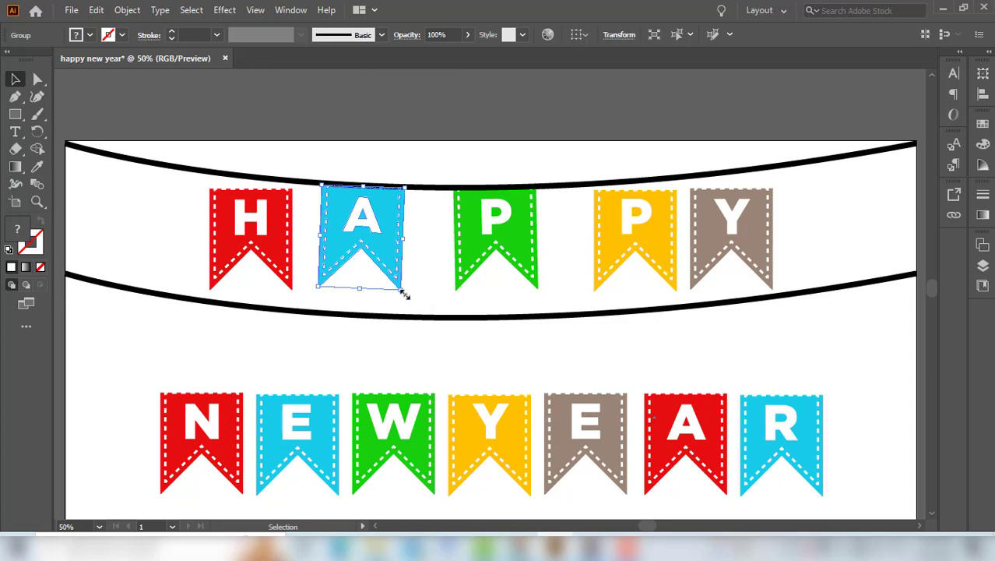
drag(404, 295, 403, 293)
click(413, 289)
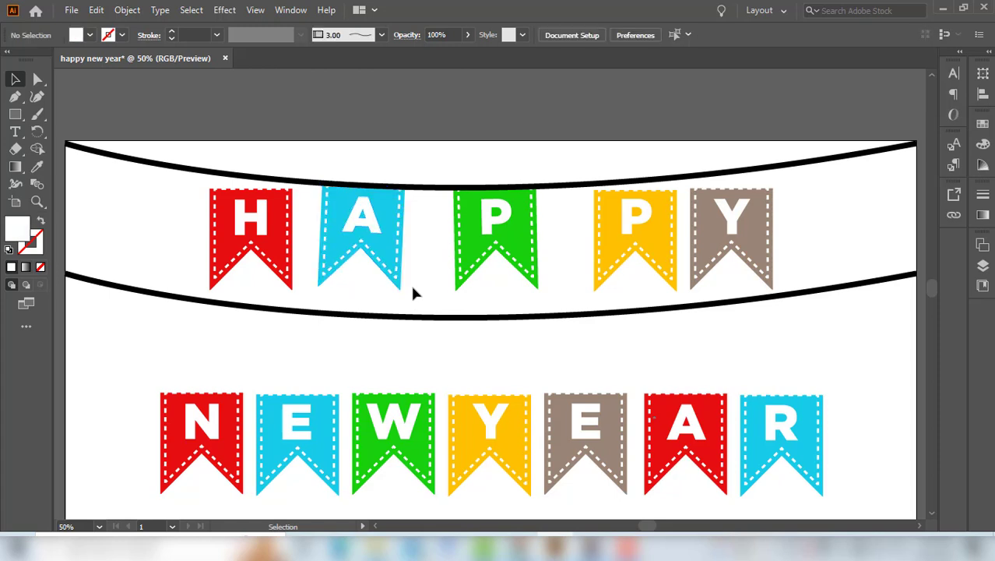
- Rotate the yellow P pennant of HAPPY a few degrees counterclockwise and raise it so its upper edge meets the string
click(638, 248)
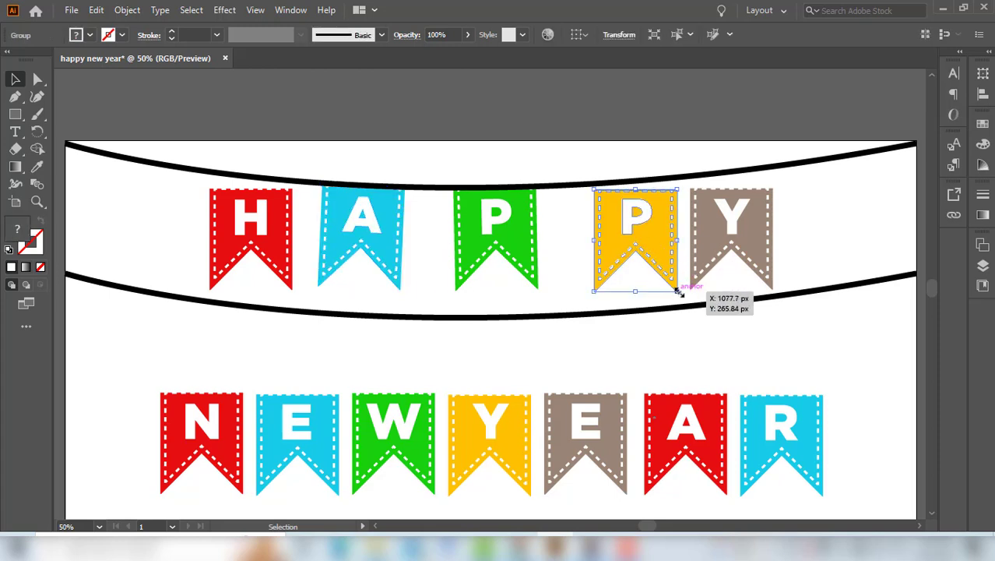
drag(682, 300, 689, 285)
drag(630, 226, 629, 220)
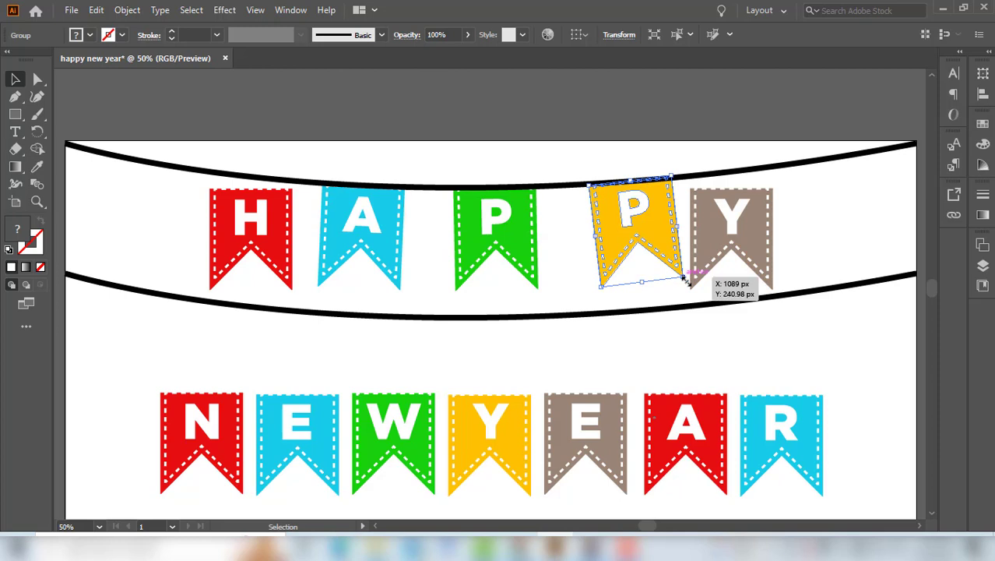
drag(686, 285, 686, 285)
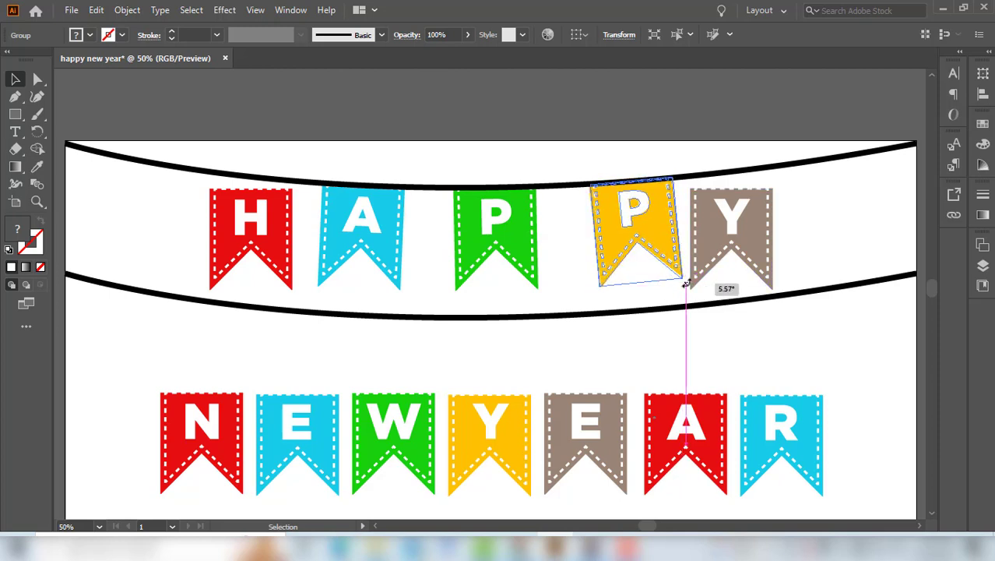
drag(686, 285, 686, 285)
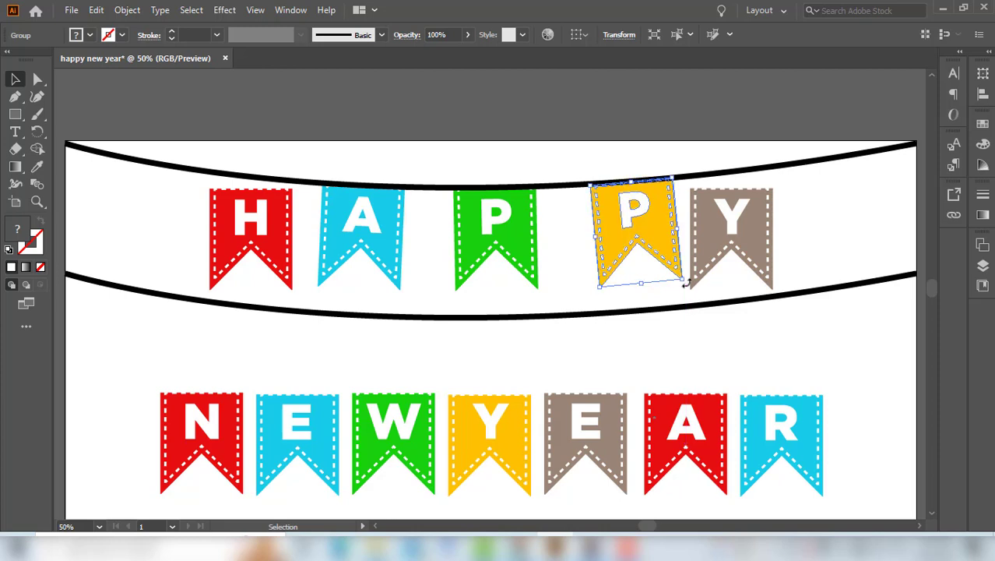
click(687, 285)
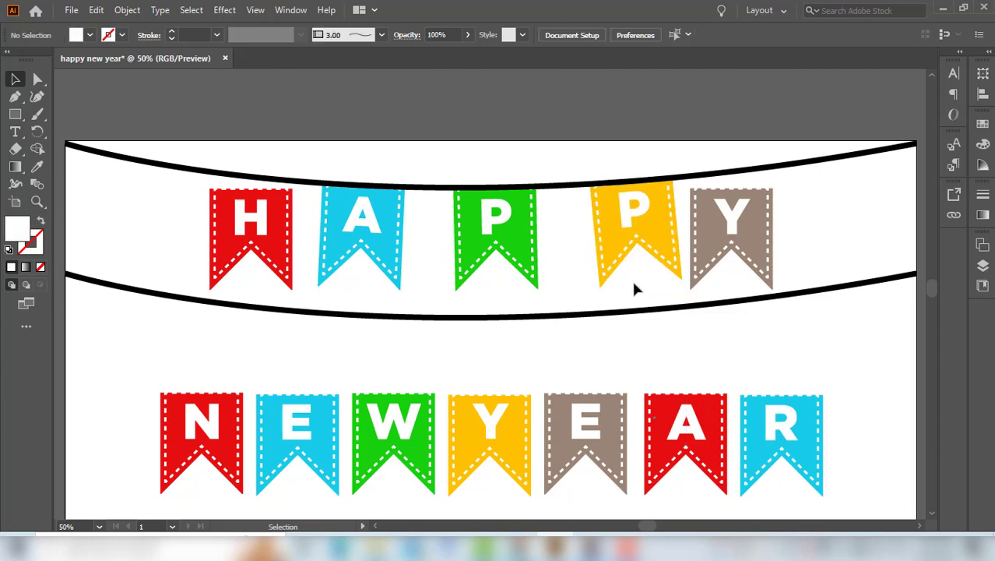
- Move the red H pennant left and up to the upper string and rotate it clockwise to match the string's slope
drag(253, 234, 226, 223)
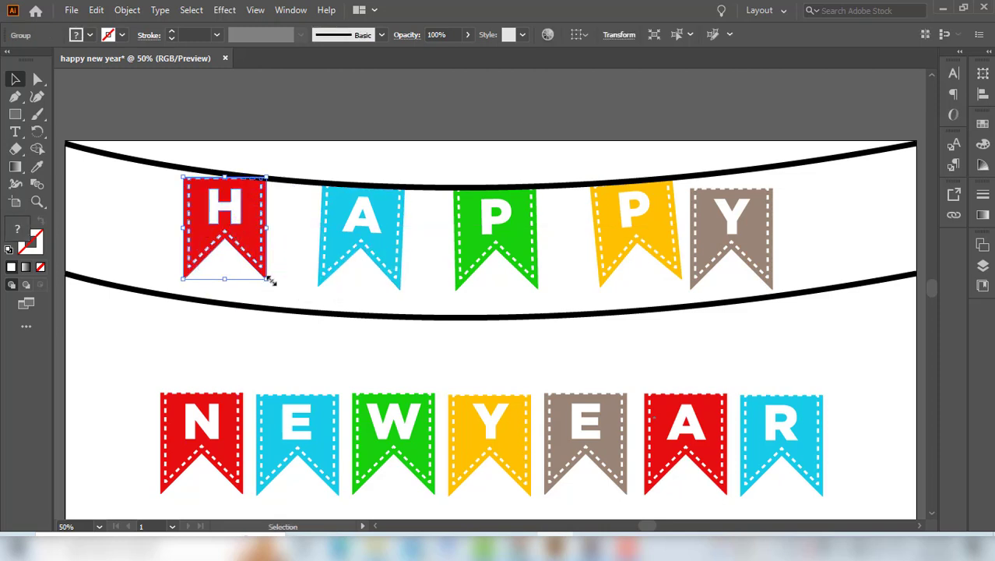
drag(267, 285, 256, 286)
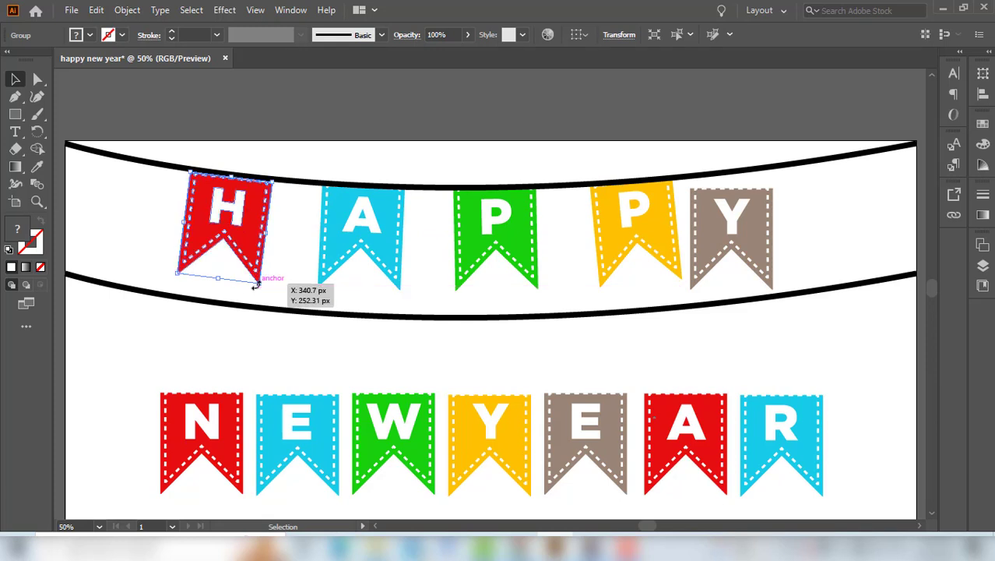
click(296, 283)
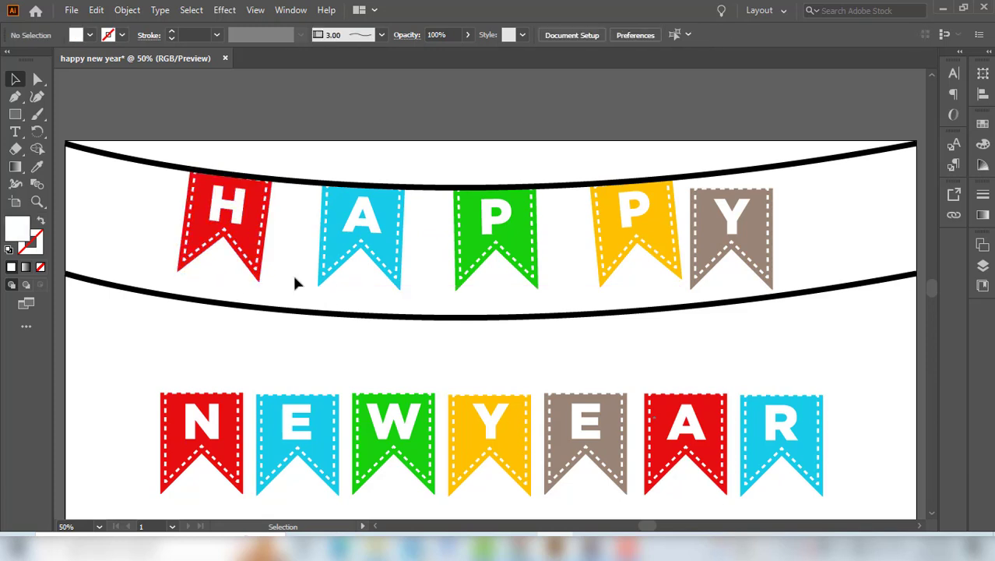
click(251, 239)
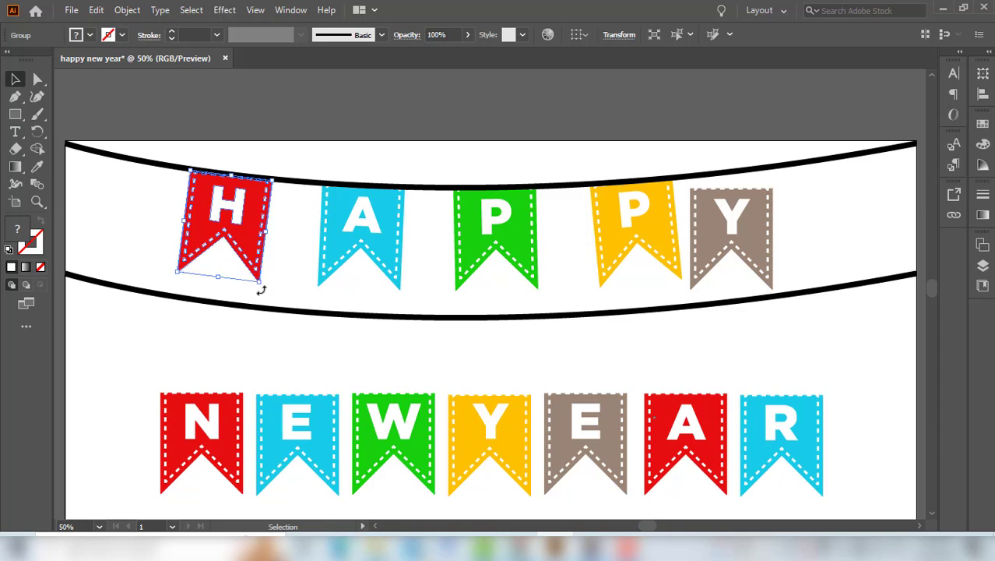
drag(261, 289, 260, 288)
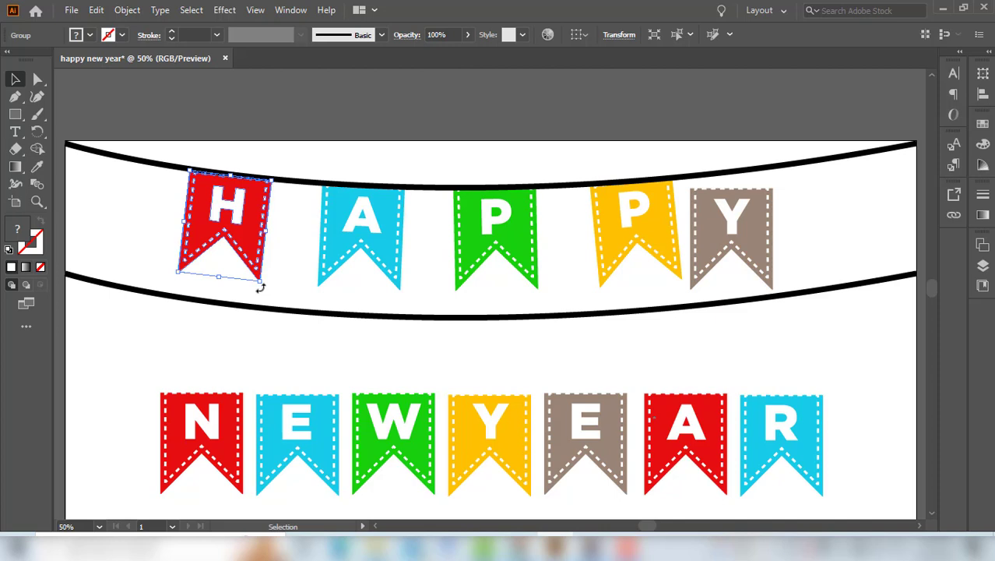
- Move the taupe Y pennant of HAPPY right and up to the upper string, tilt it counterclockwise and nudge it against the string
click(769, 223)
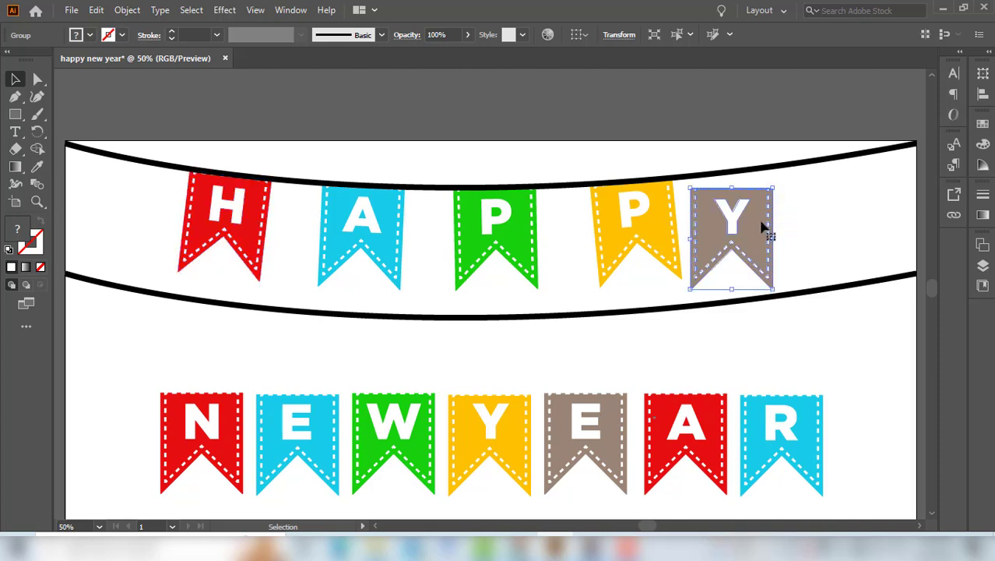
drag(779, 226, 801, 213)
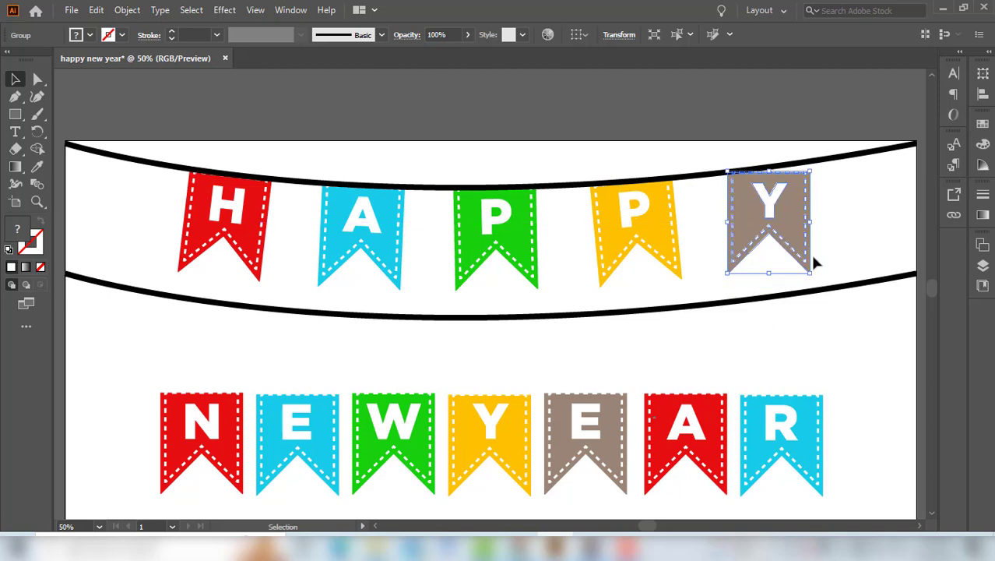
drag(813, 282, 821, 276)
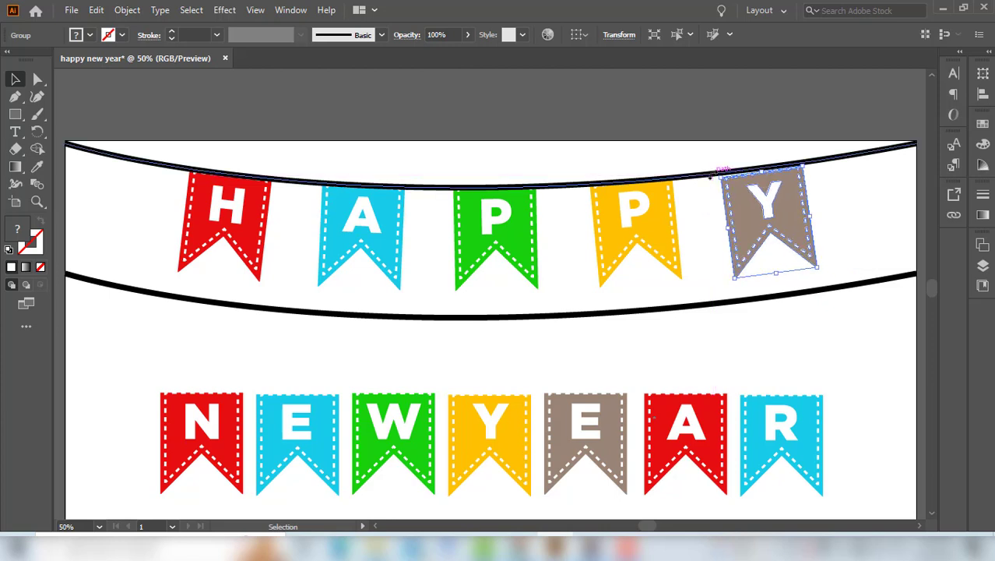
key(Up)
key(Up)
key(Up)
key(Up)
key(Up)
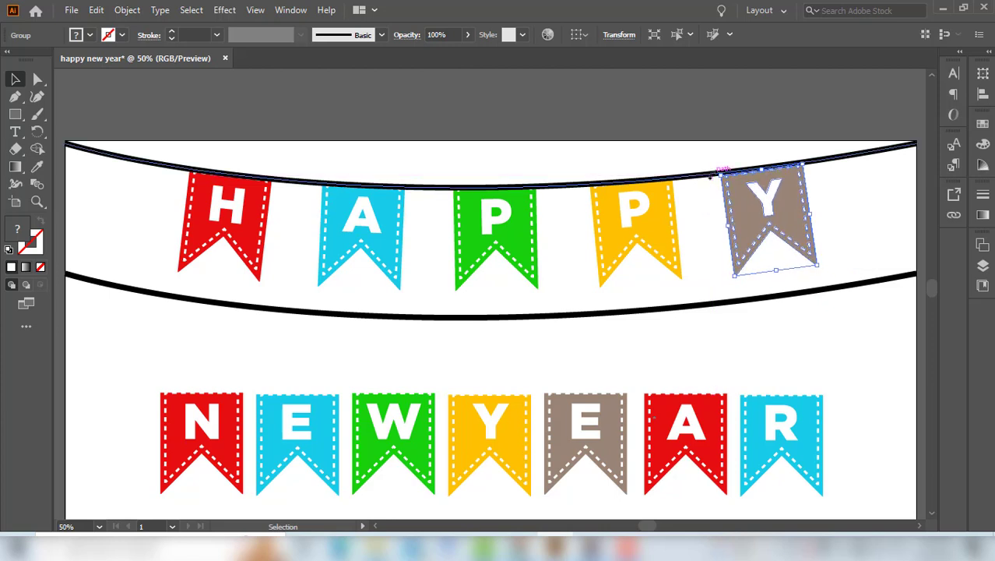
click(871, 215)
- Fine-tune the taupe Y pennant of HAPPY with small upward nudges and a slight rotation to fit the string, and deselect it
click(785, 217)
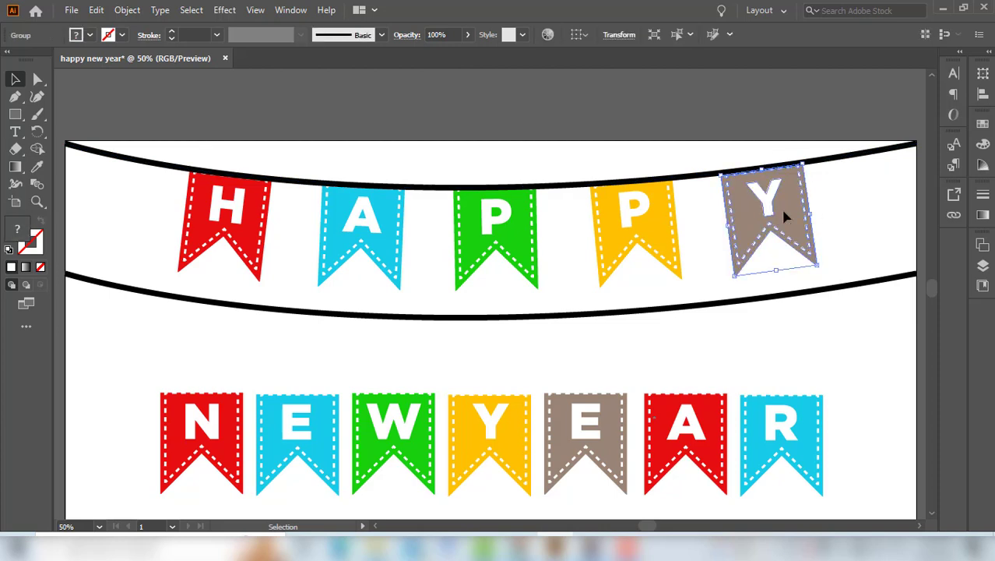
key(Up)
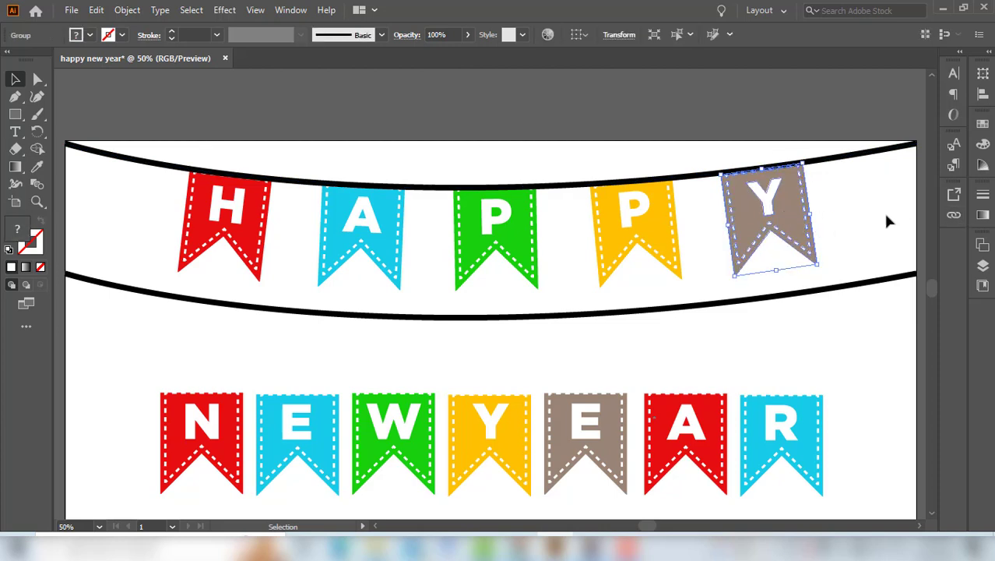
click(882, 212)
click(768, 204)
drag(823, 269, 823, 269)
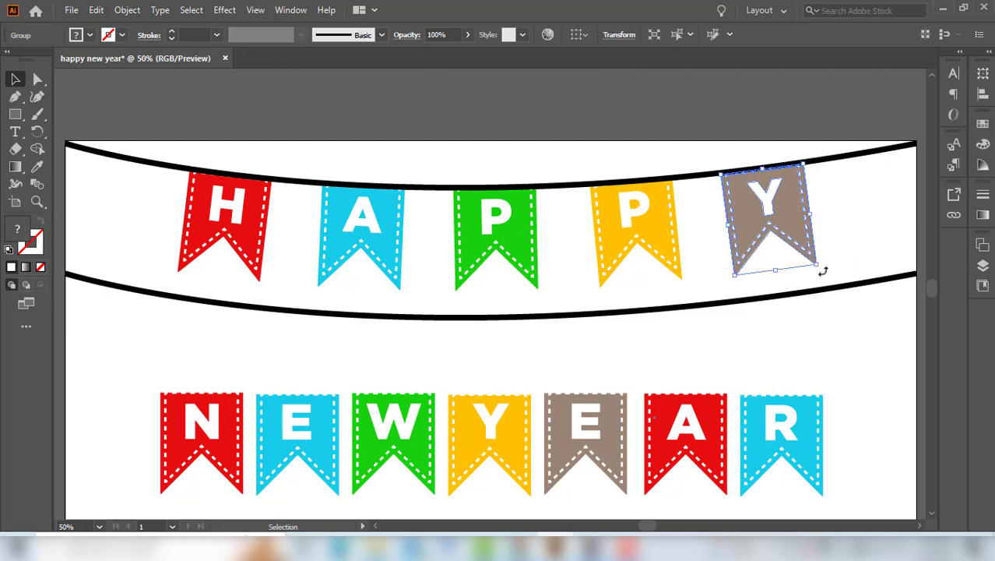
click(861, 233)
click(783, 209)
key(Up)
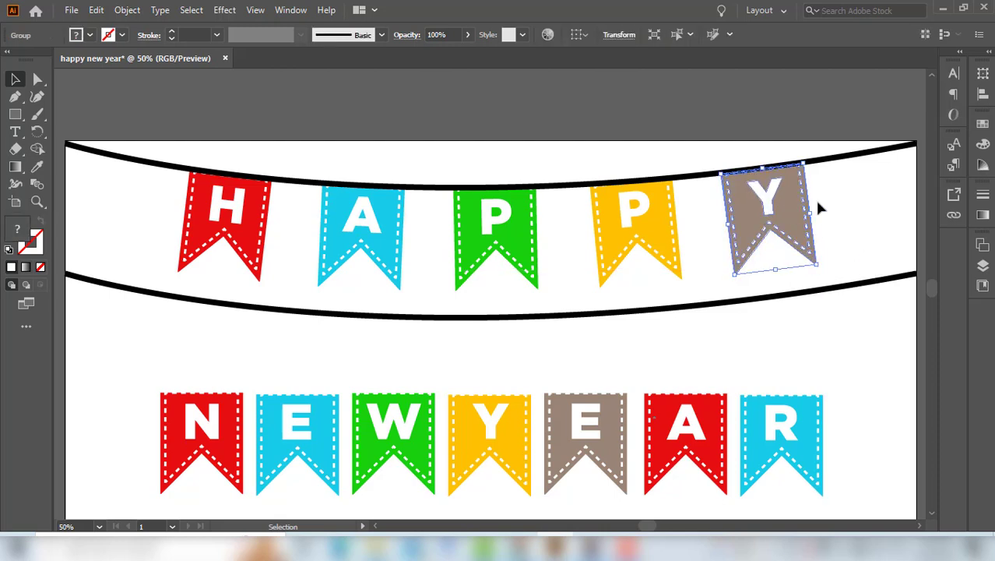
click(855, 212)
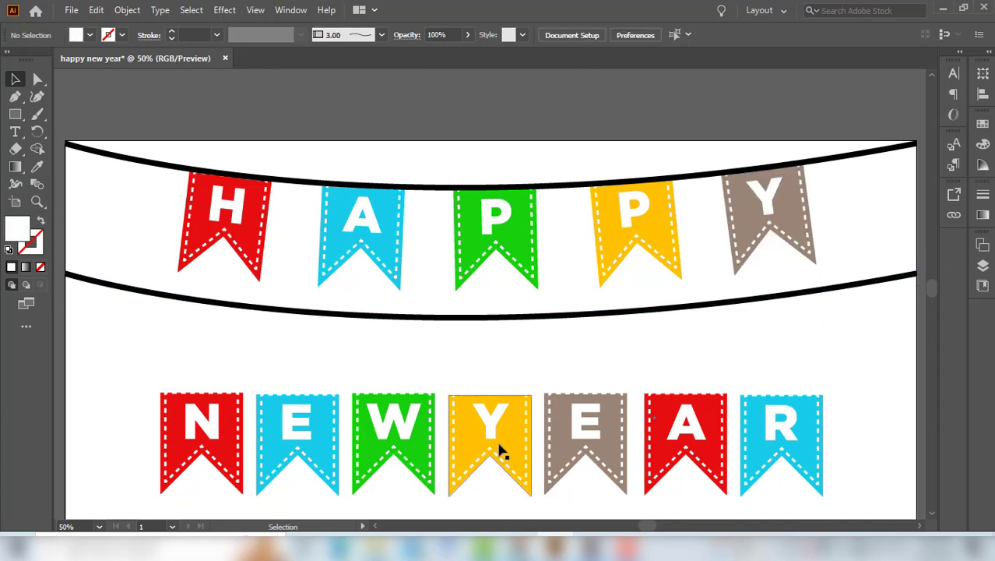
- Move the yellow Y pennant of YEAR up to the middle of the lower string and rotate it slightly counterclockwise
drag(505, 415, 510, 351)
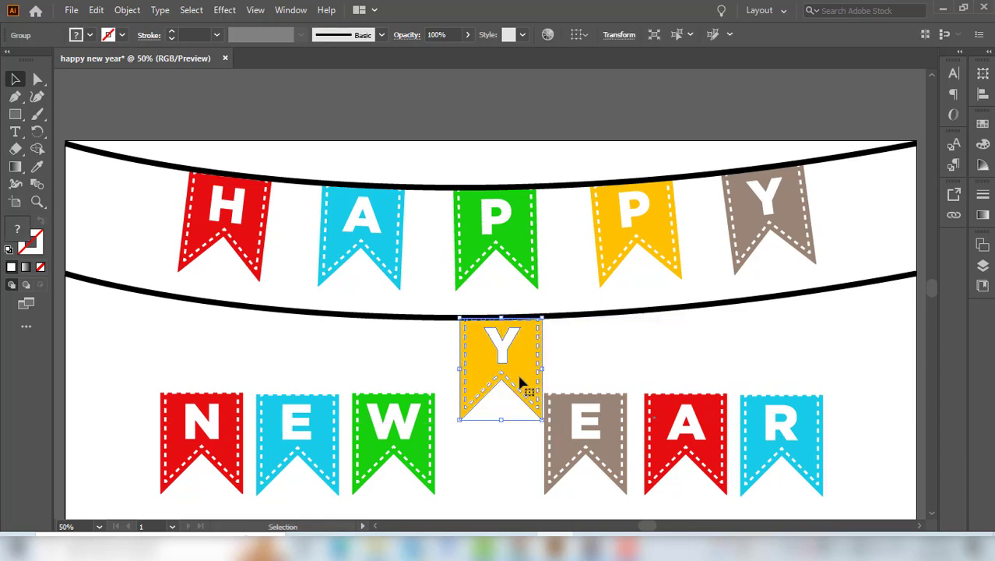
click(502, 466)
click(507, 391)
drag(548, 312, 548, 317)
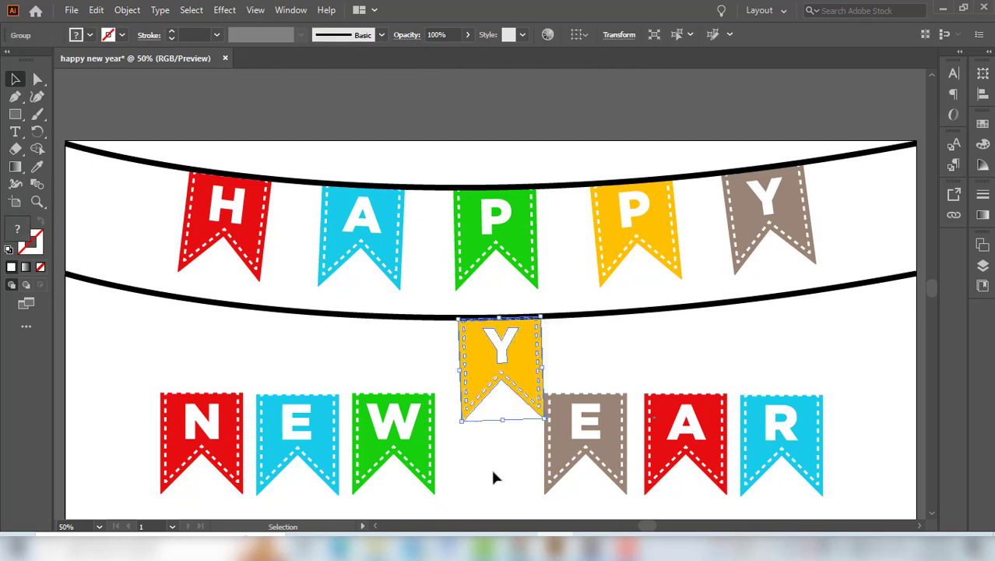
click(495, 473)
- Move the green W pennant up and left to the lower string and rotate it slightly clockwise to follow the slope
drag(387, 401, 355, 341)
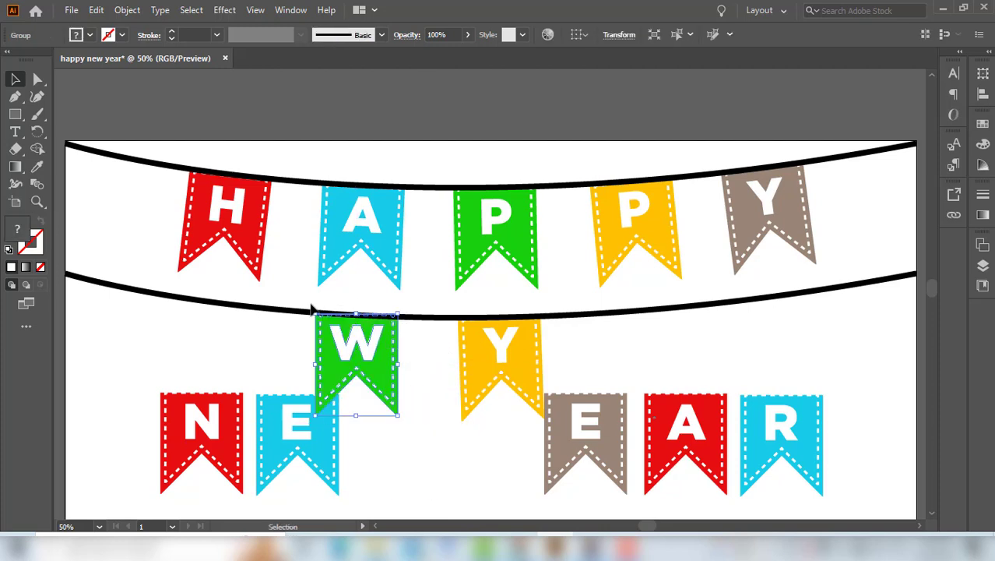
drag(309, 308, 309, 305)
mouse_move(375, 362)
mouse_down()
mouse_move(384, 387)
mouse_move(369, 363)
mouse_move(391, 375)
mouse_move(379, 358)
mouse_up()
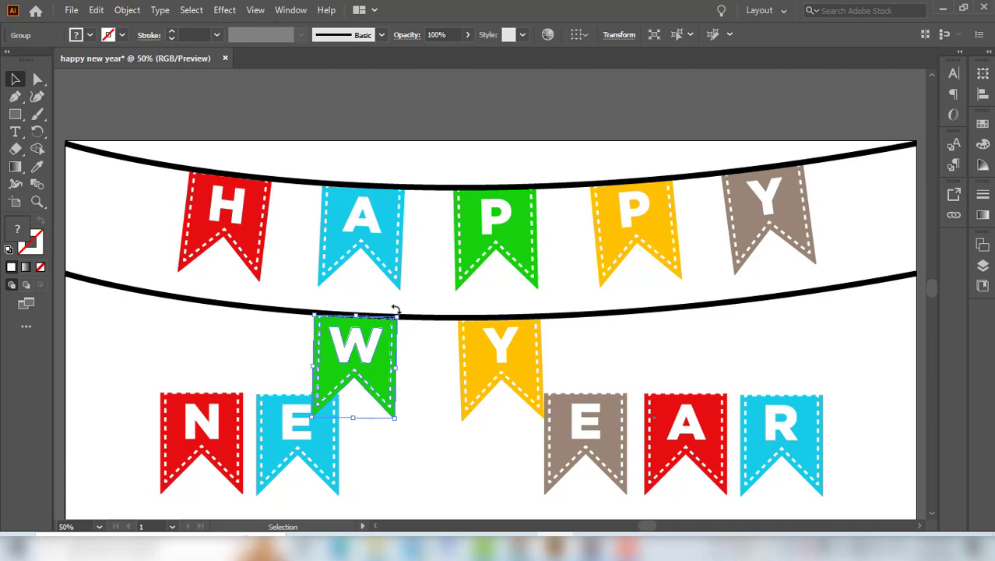
drag(396, 309, 396, 312)
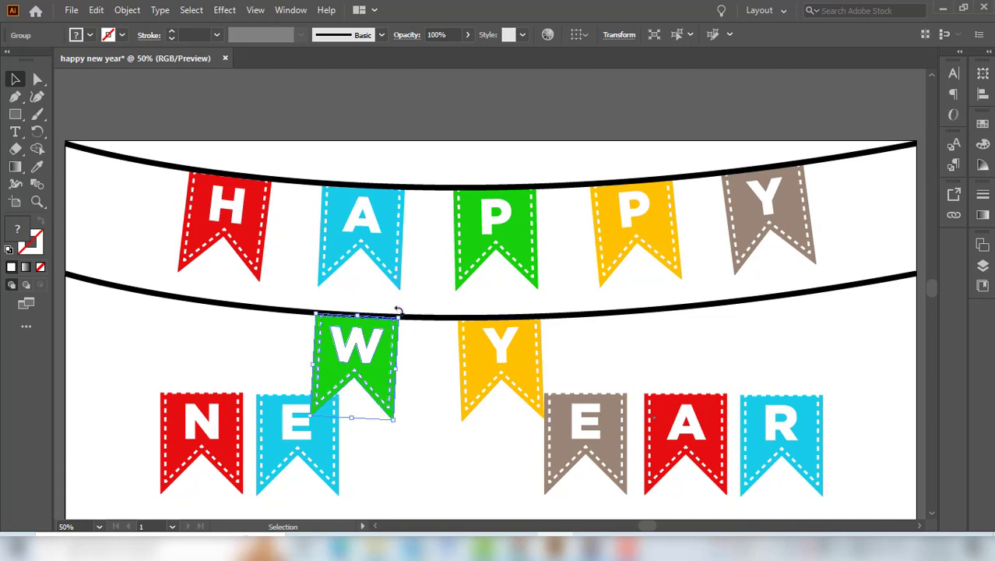
click(401, 450)
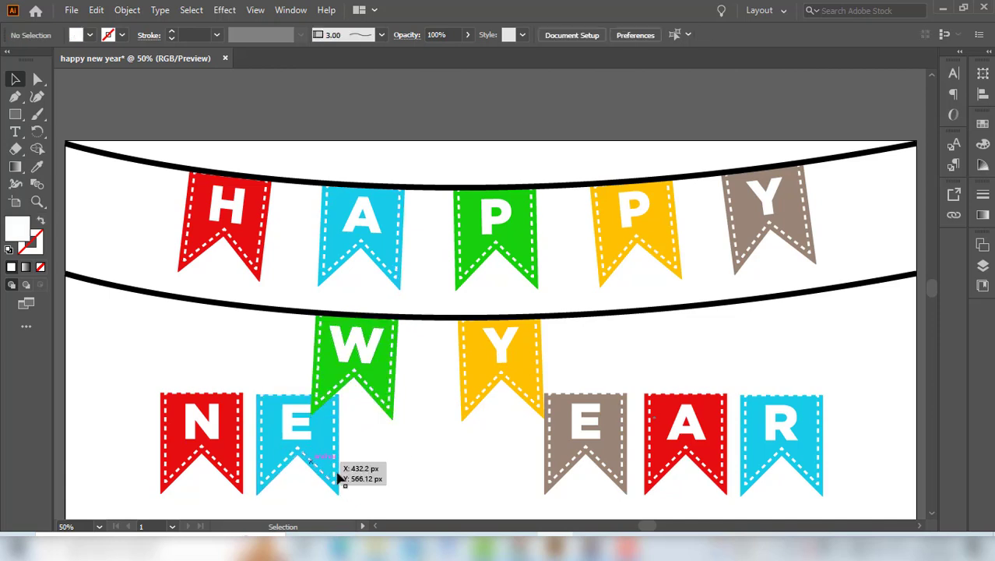
- Move the blue E pennant of NEW up and left to the lower string and tilt it clockwise against the string
drag(296, 445, 218, 356)
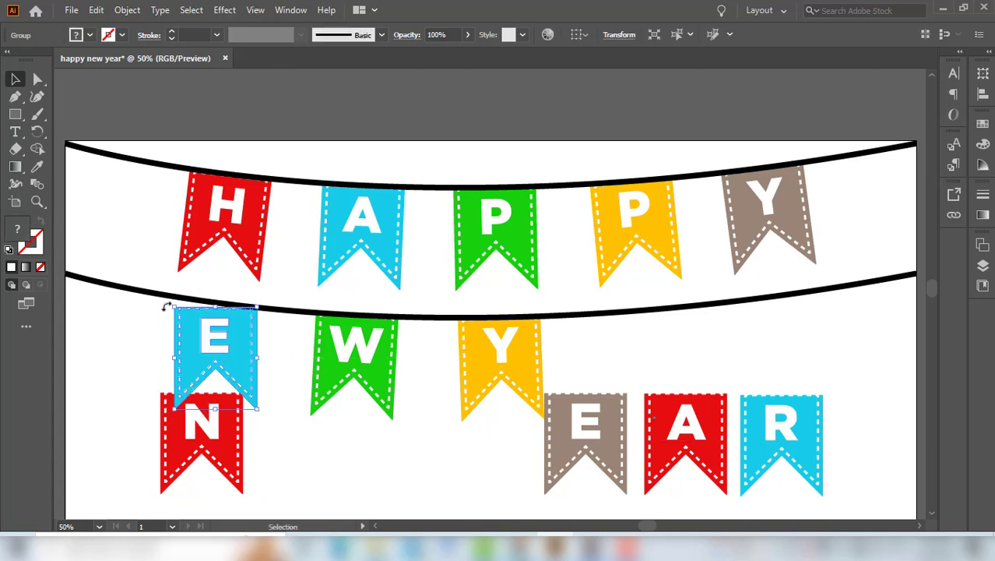
drag(166, 306, 165, 287)
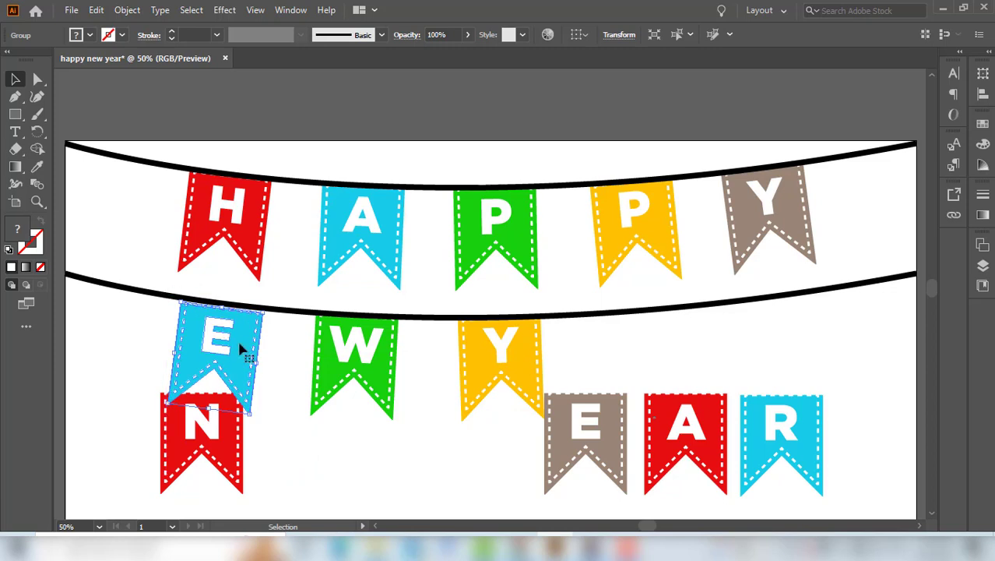
drag(236, 339, 233, 341)
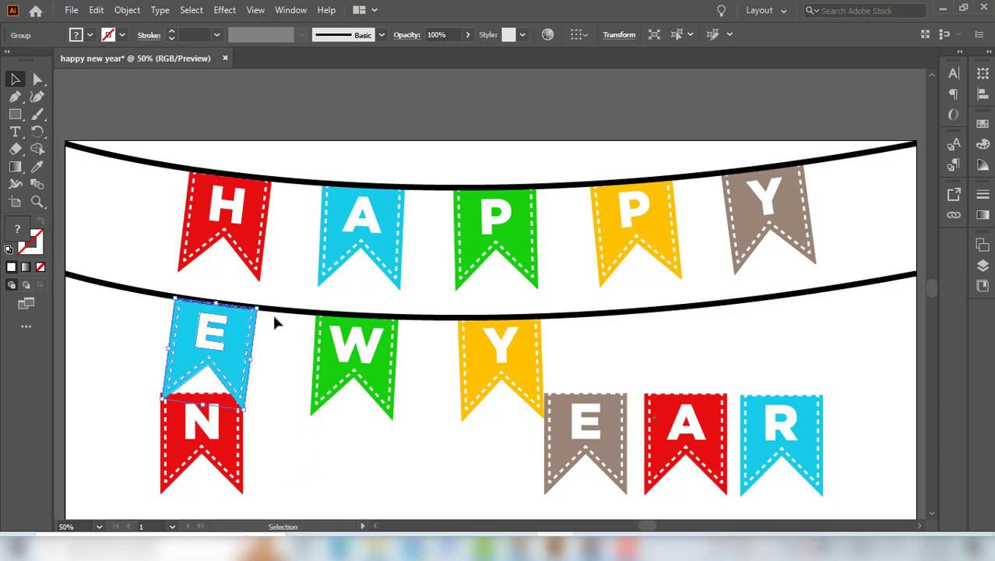
click(272, 350)
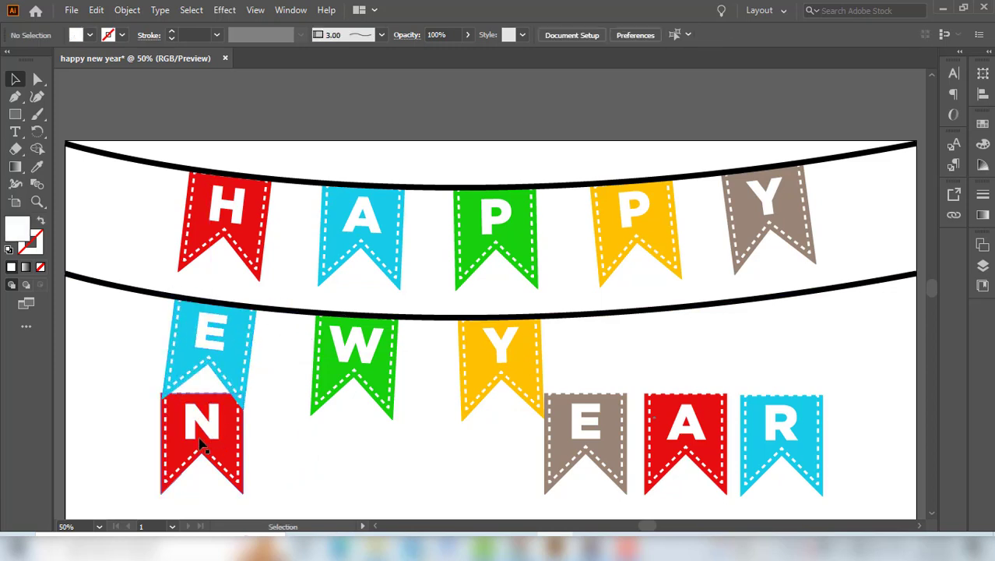
- Place the red N pennant under the lower string near its left end, rotate it clockwise and nudge it up to the string
drag(221, 454, 134, 330)
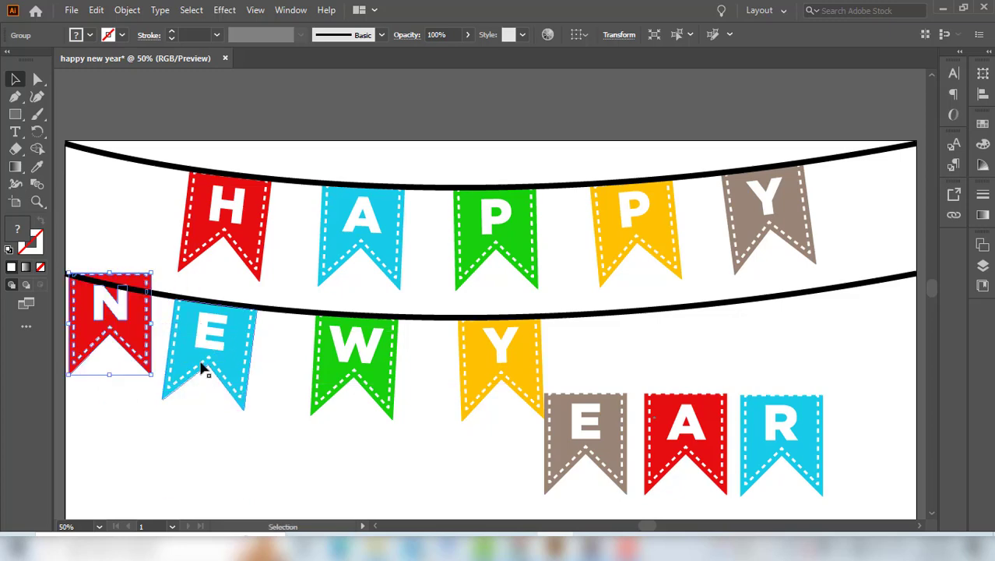
drag(191, 369, 493, 438)
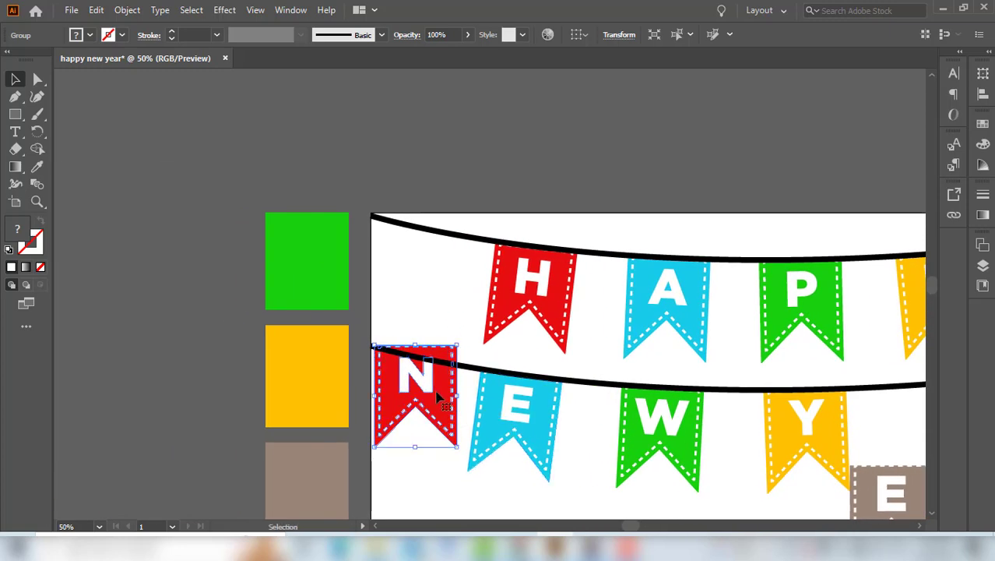
drag(434, 382, 434, 400)
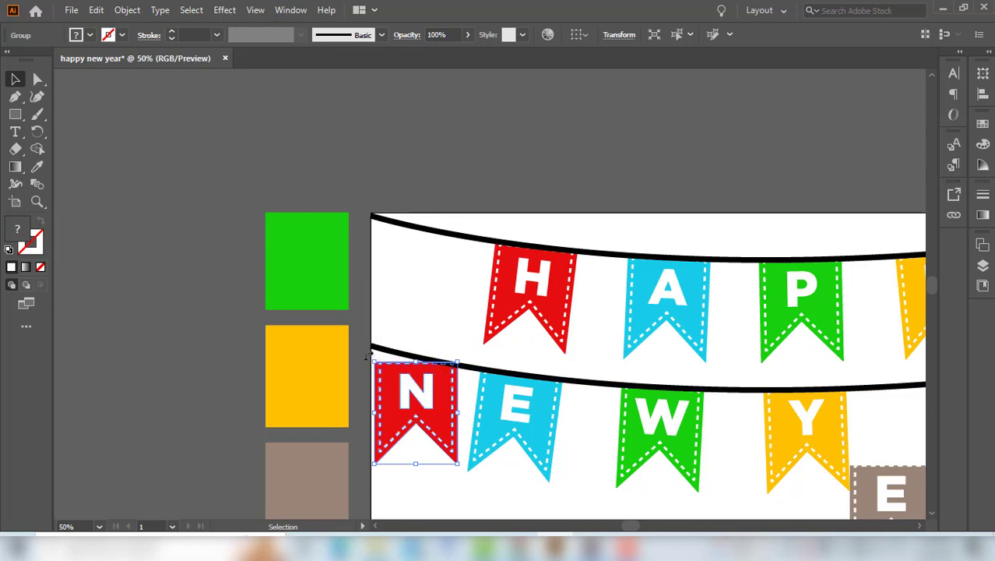
drag(366, 356, 378, 336)
drag(447, 402, 491, 395)
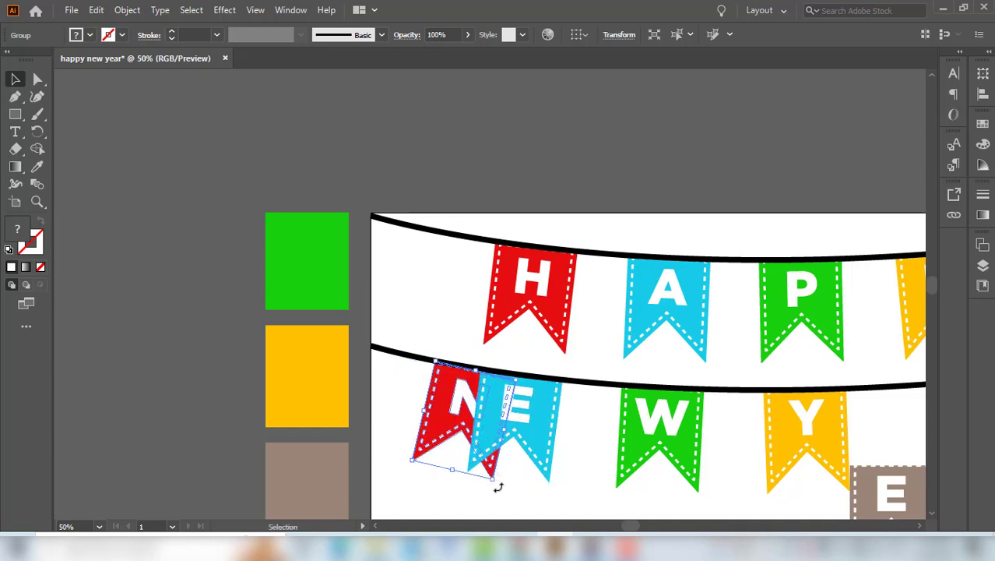
drag(498, 486, 502, 485)
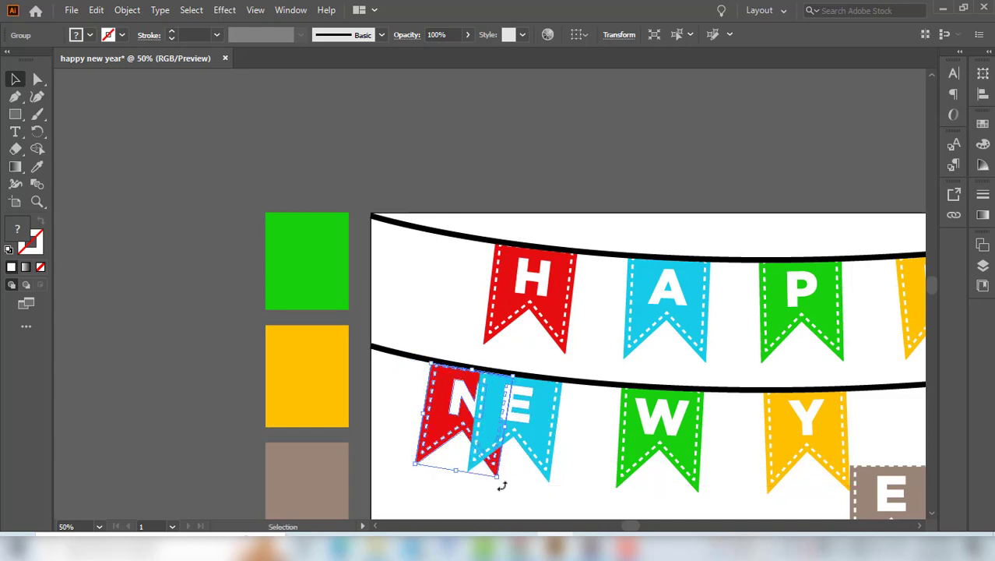
key(Up)
key(Up)
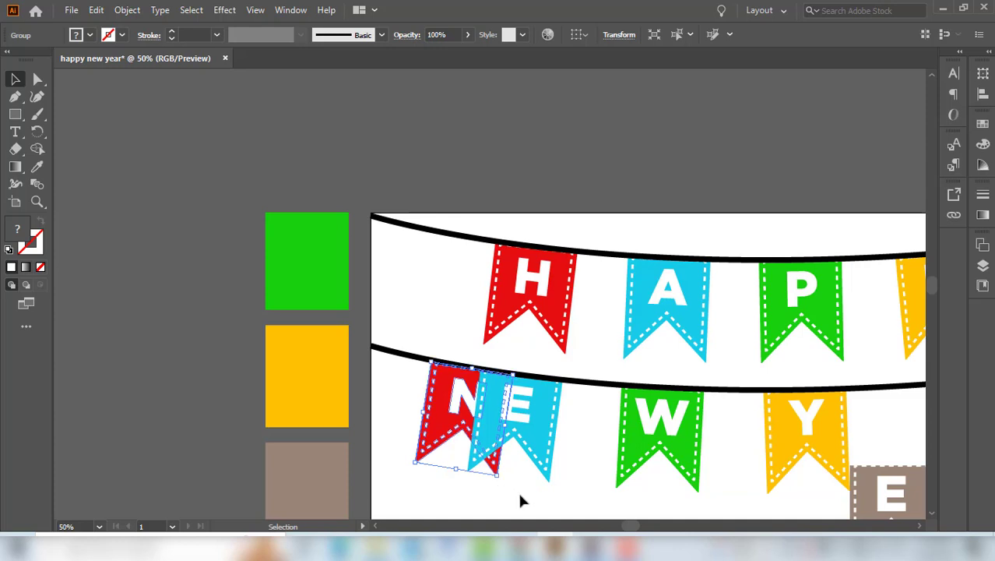
click(524, 497)
- Move the blue E pennant of NEW right until it clears the N, and adjust its tilt and height to fit the string
drag(531, 418, 572, 429)
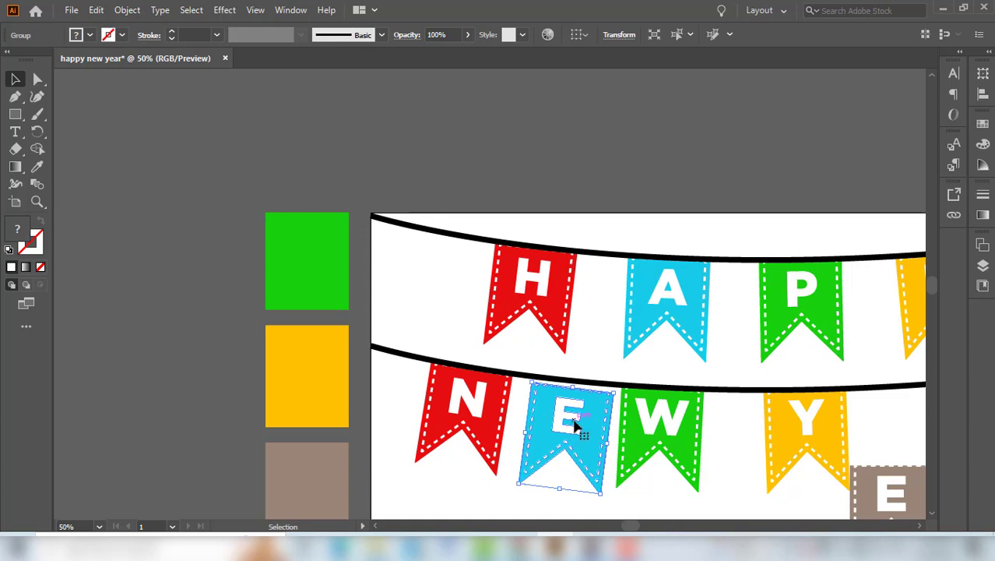
drag(619, 383, 616, 377)
drag(572, 419, 578, 412)
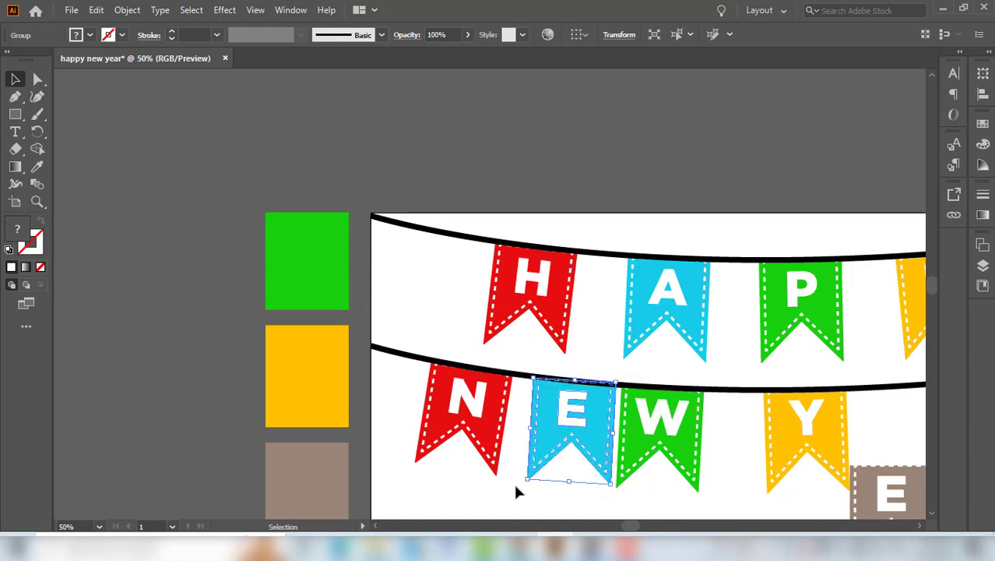
drag(527, 486, 526, 477)
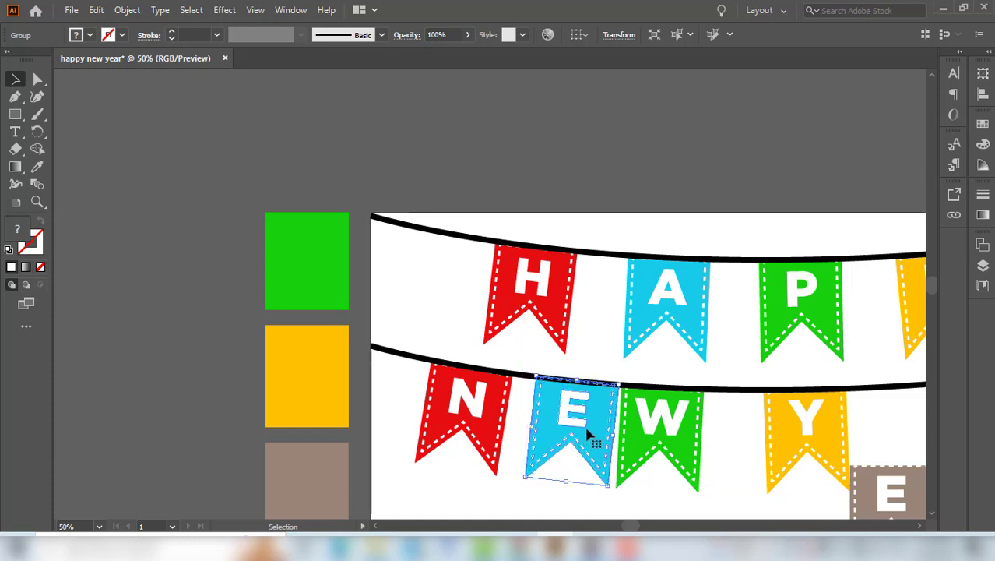
drag(581, 424, 578, 425)
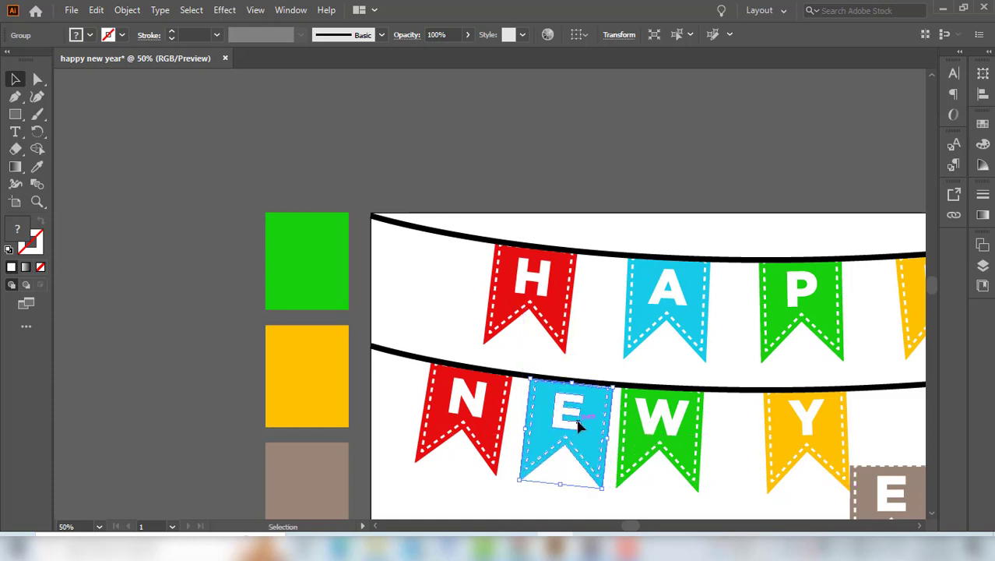
click(606, 354)
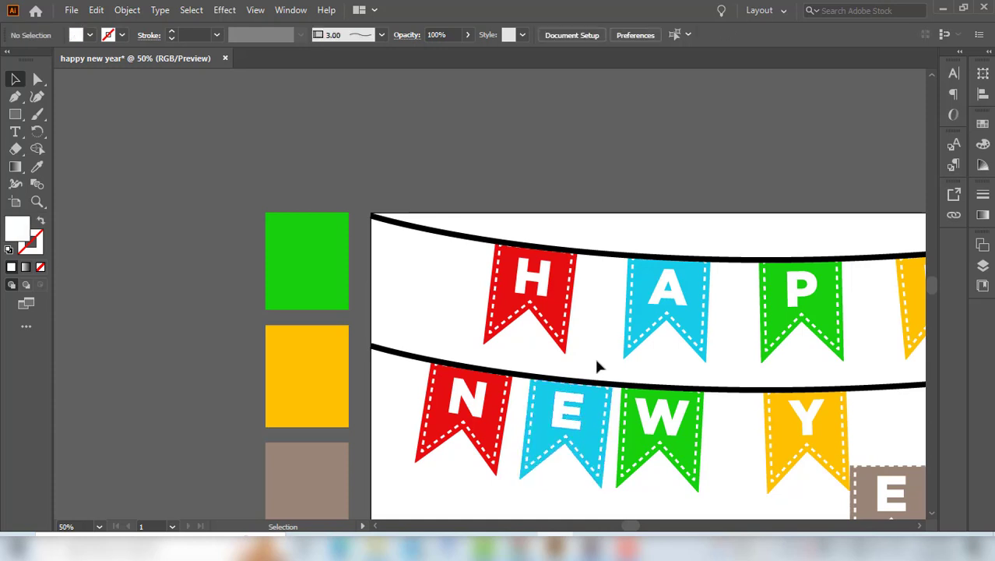
click(577, 418)
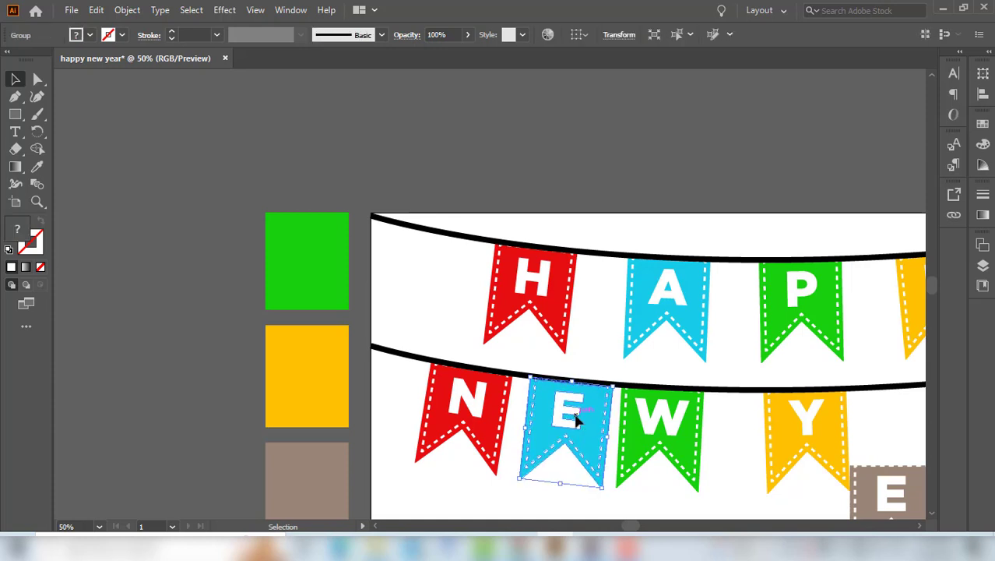
click(592, 347)
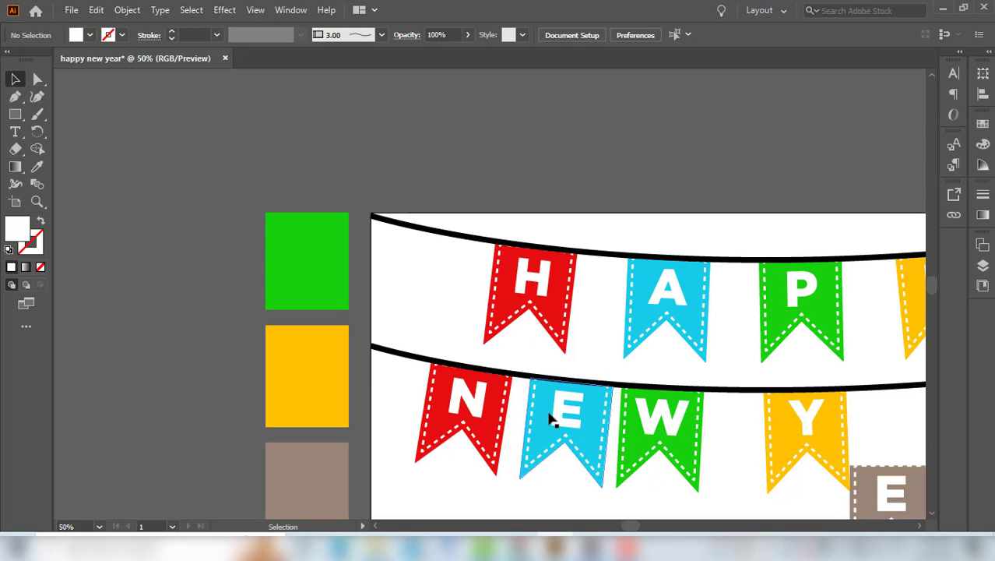
click(550, 419)
click(584, 363)
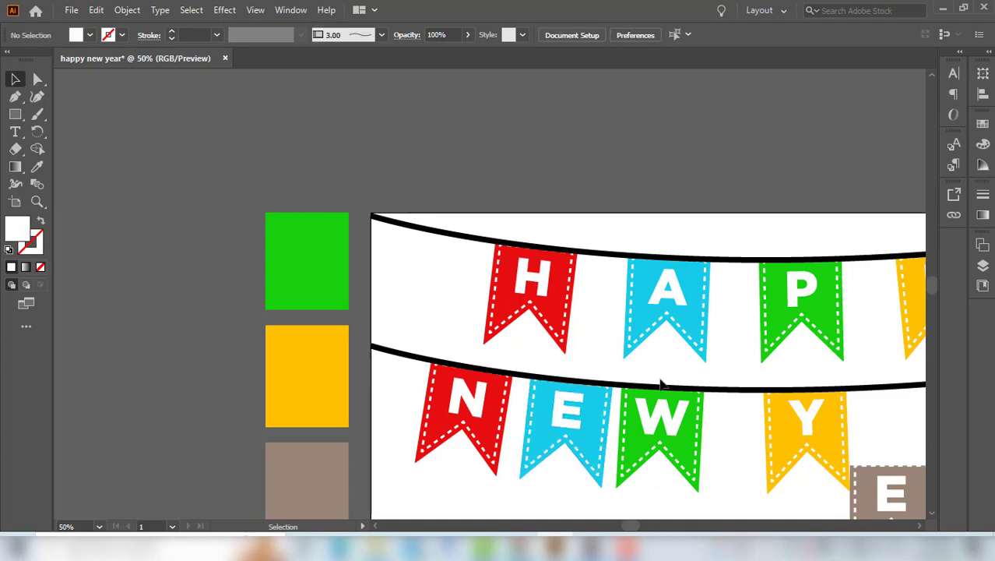
- Shift the green W pennant right towards the Y and refit the blue E pennant slightly further right against the string
click(665, 425)
drag(666, 424, 695, 429)
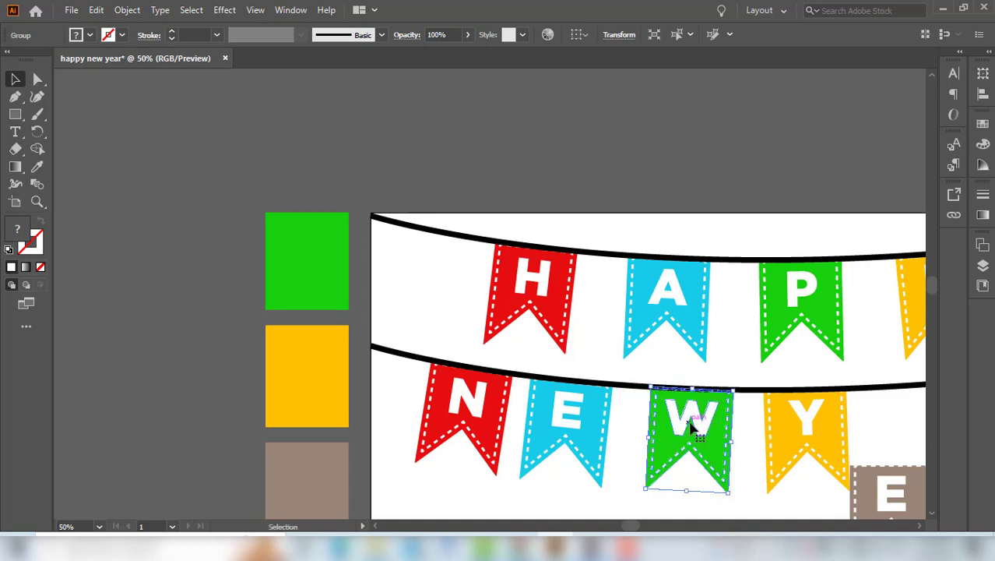
drag(580, 426, 574, 402)
click(605, 335)
drag(530, 370, 533, 372)
click(588, 460)
click(583, 423)
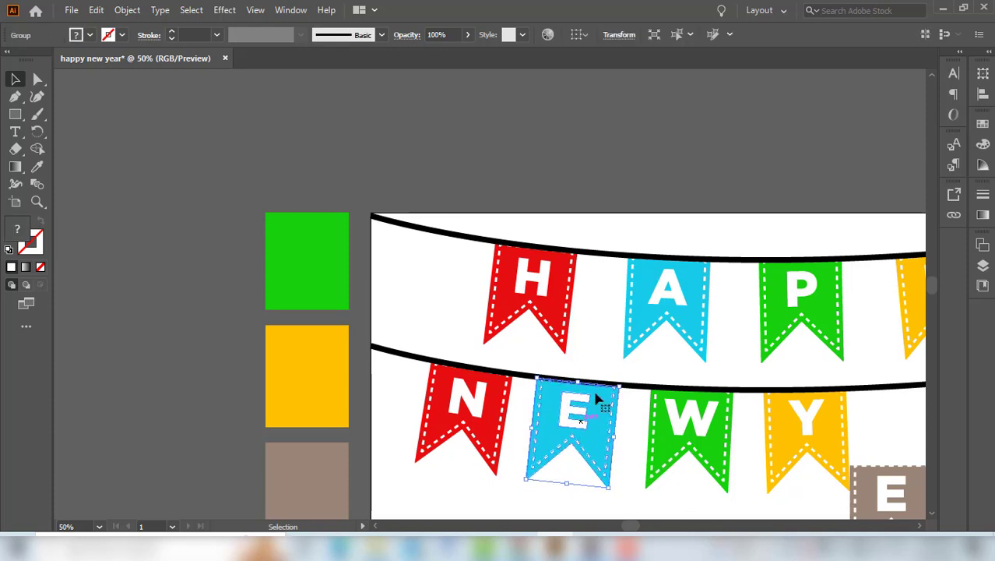
click(598, 358)
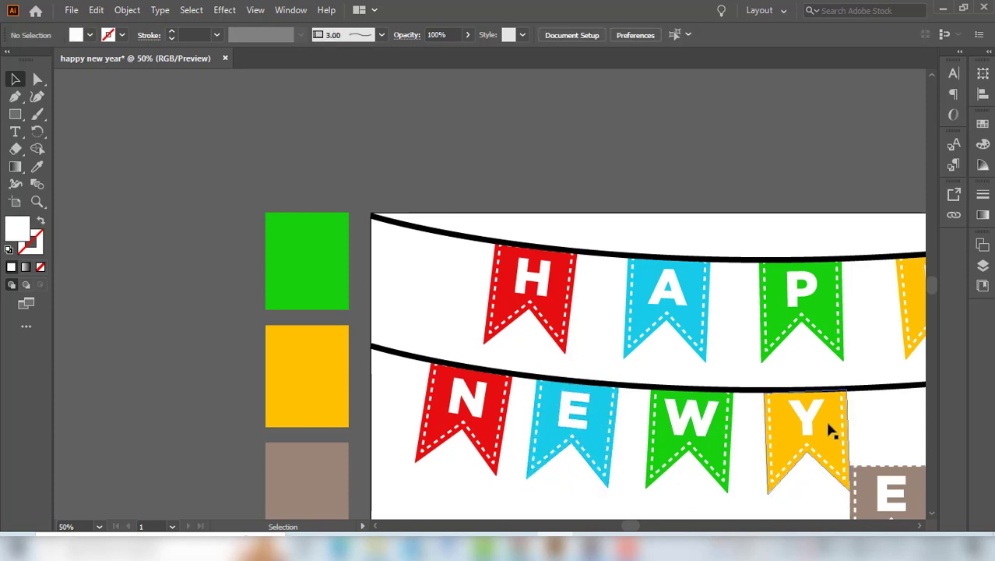
- Move the taupe E, red A and blue R pennants of YEAR up to the lower string, spaced out right of the Y
key(space)
drag(833, 423, 385, 357)
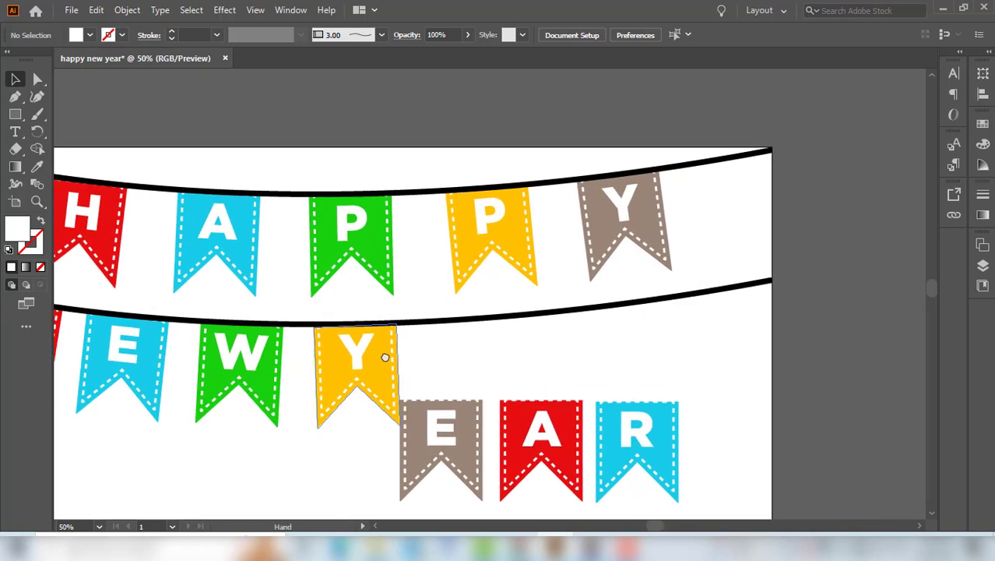
drag(450, 428, 491, 357)
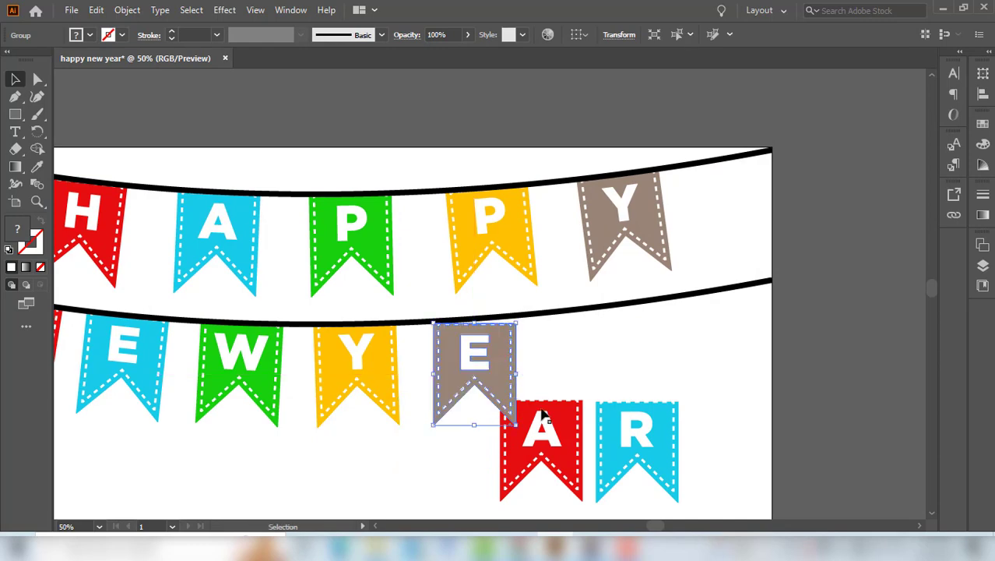
drag(547, 434, 599, 339)
drag(633, 433, 723, 325)
- Rotate the taupe E pennant of YEAR a few degrees counterclockwise to match the lower string's slope
drag(489, 450, 526, 472)
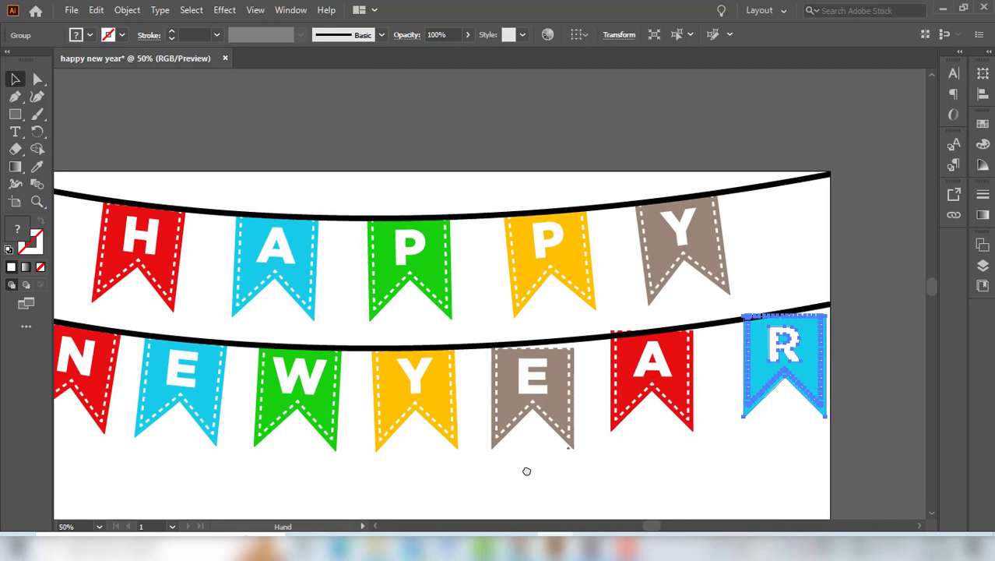
click(543, 391)
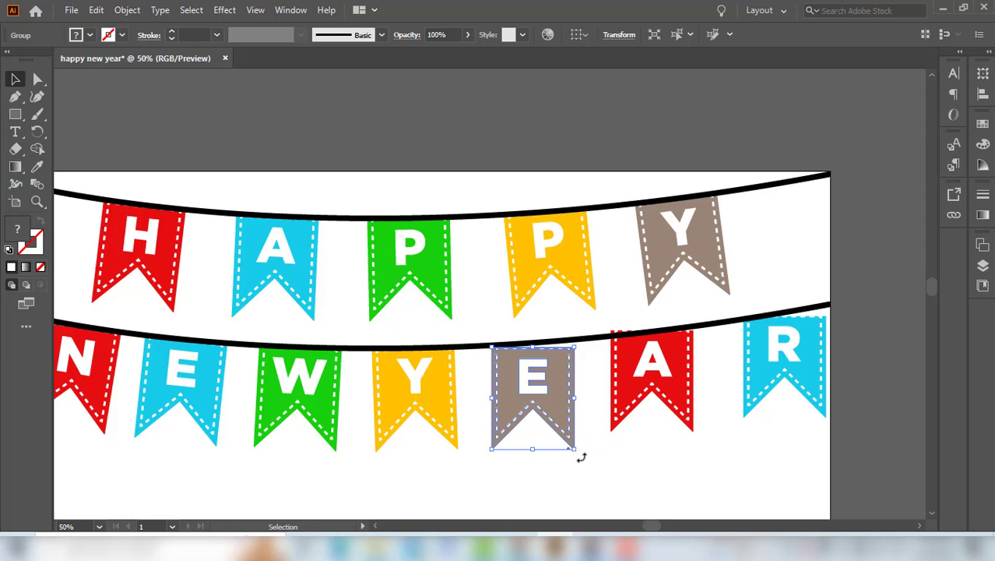
drag(581, 457, 590, 457)
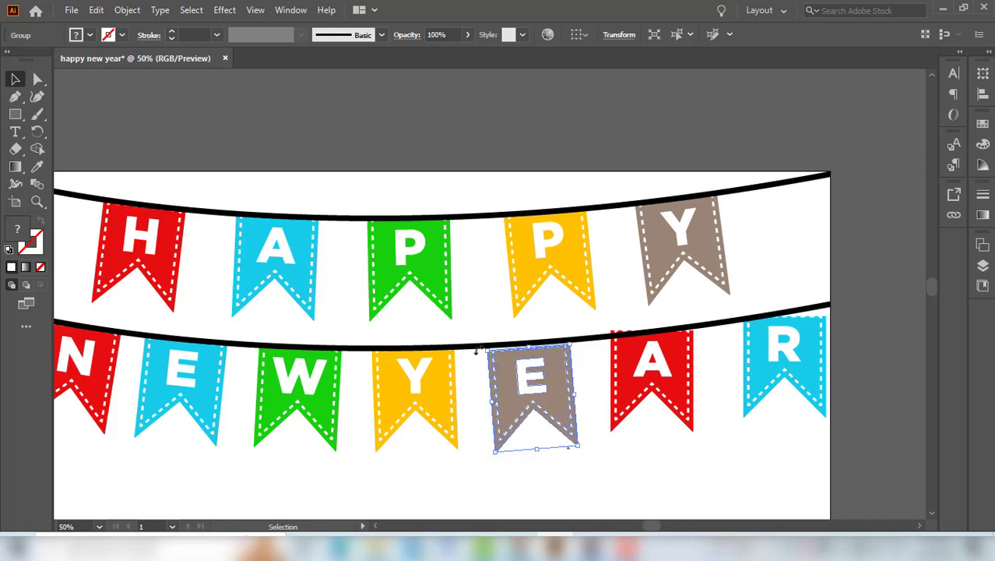
drag(477, 351, 476, 350)
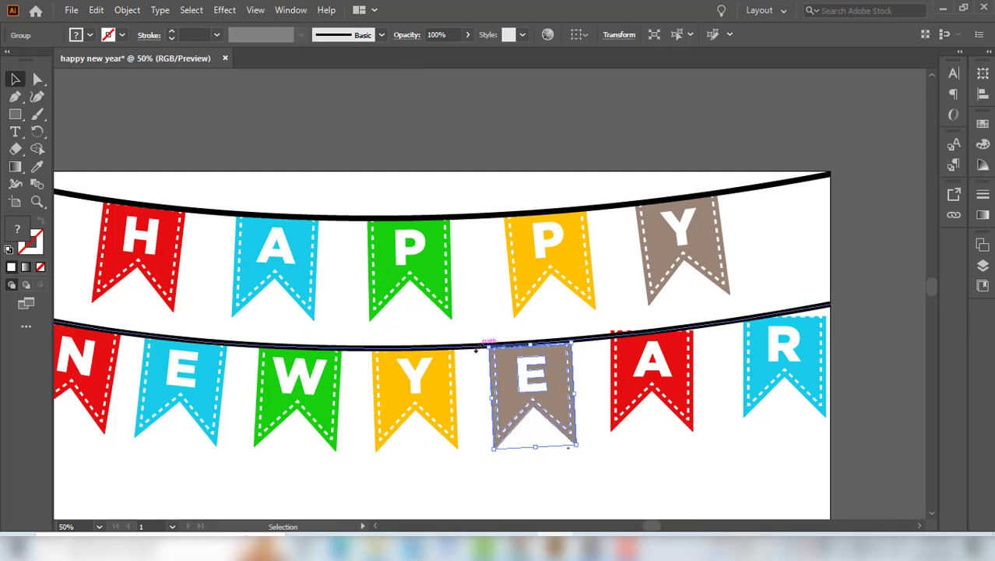
click(590, 469)
- Fine-tune the taupe E pennant's rotation and nudge it slightly left and up against the lower string
click(573, 397)
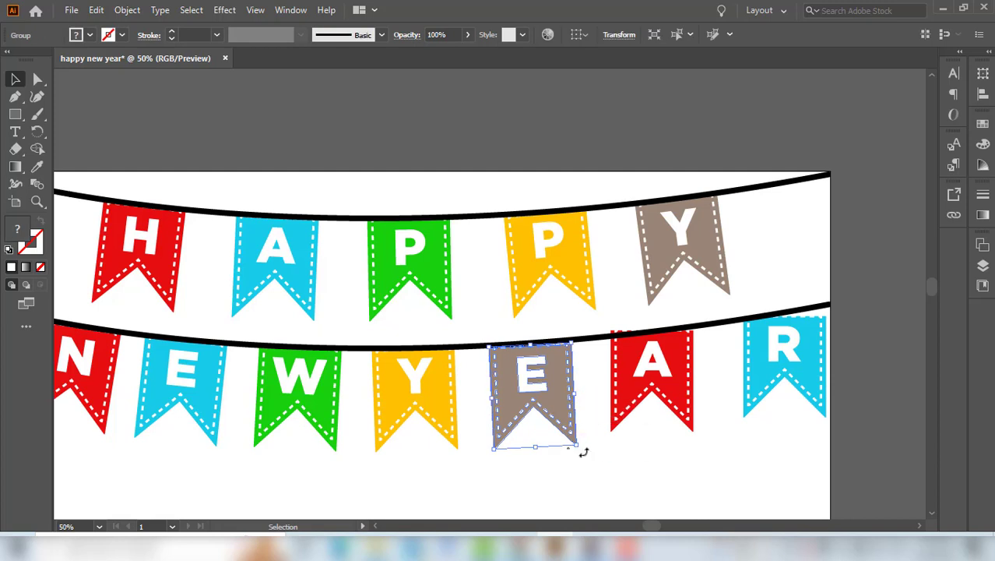
drag(581, 446, 582, 440)
key(Left)
key(Left)
key(Up)
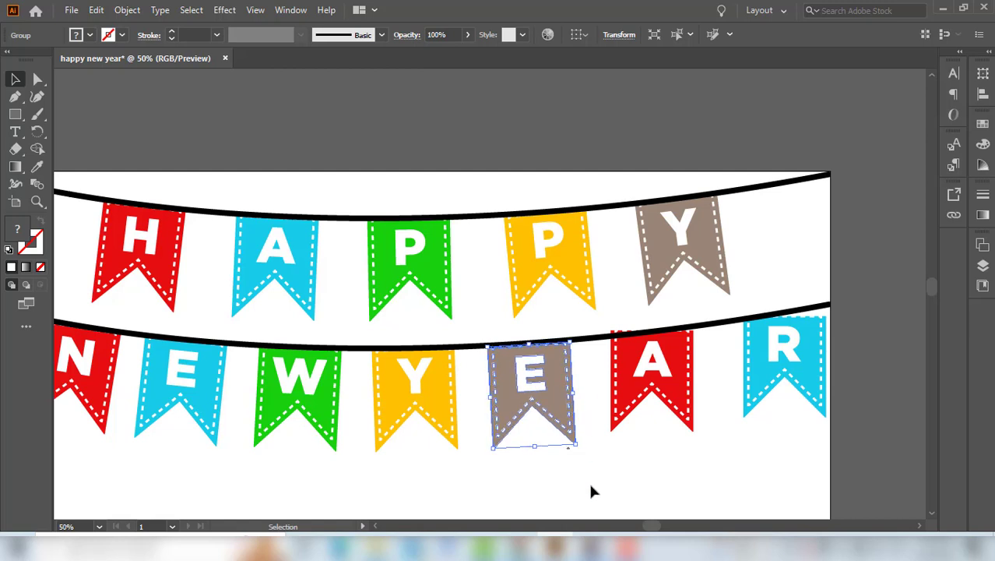
- Tilt the red A pennant of YEAR counterclockwise to match the lower string's slope and shift it slightly left against the string
click(590, 489)
click(558, 378)
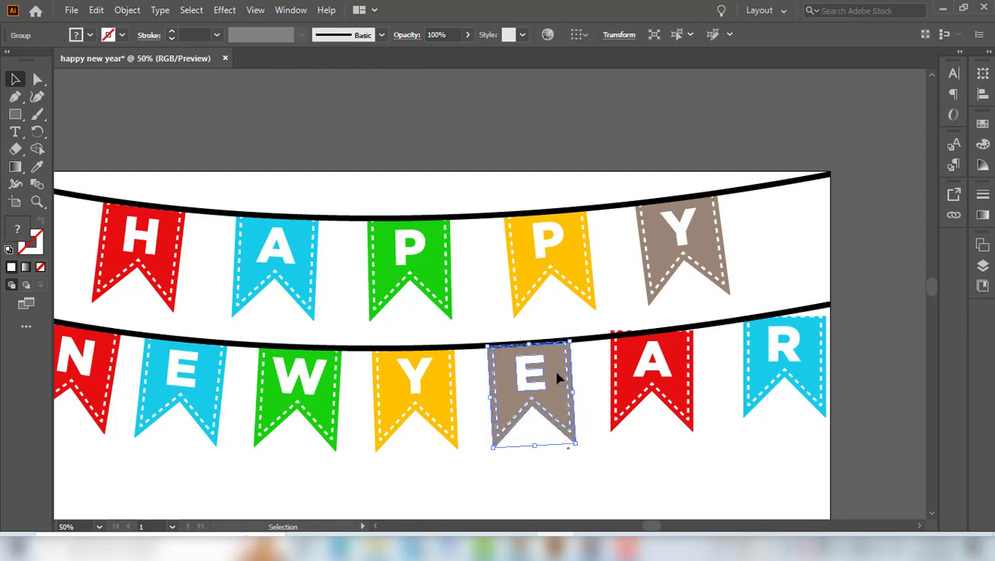
click(657, 382)
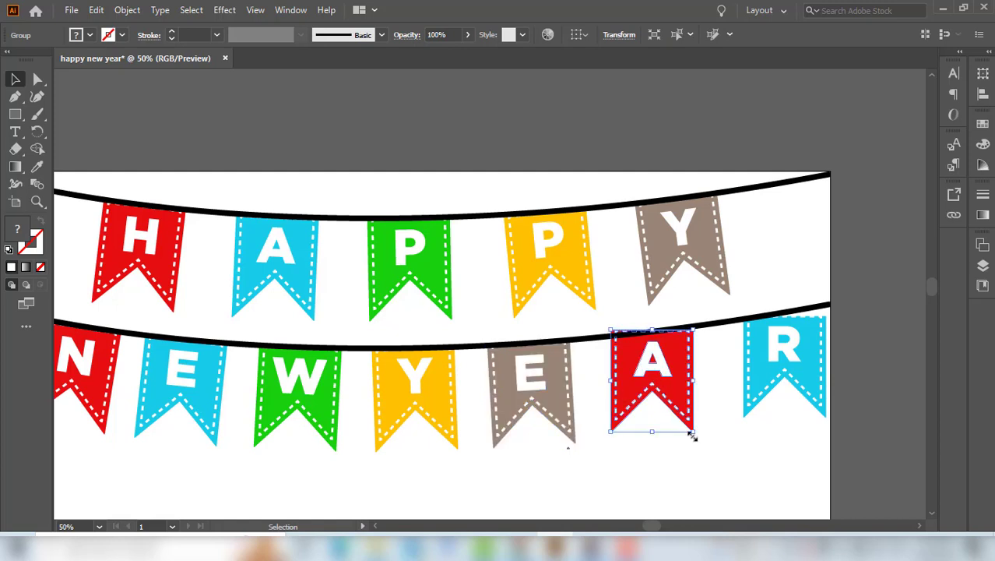
drag(697, 437, 705, 424)
drag(669, 374, 663, 377)
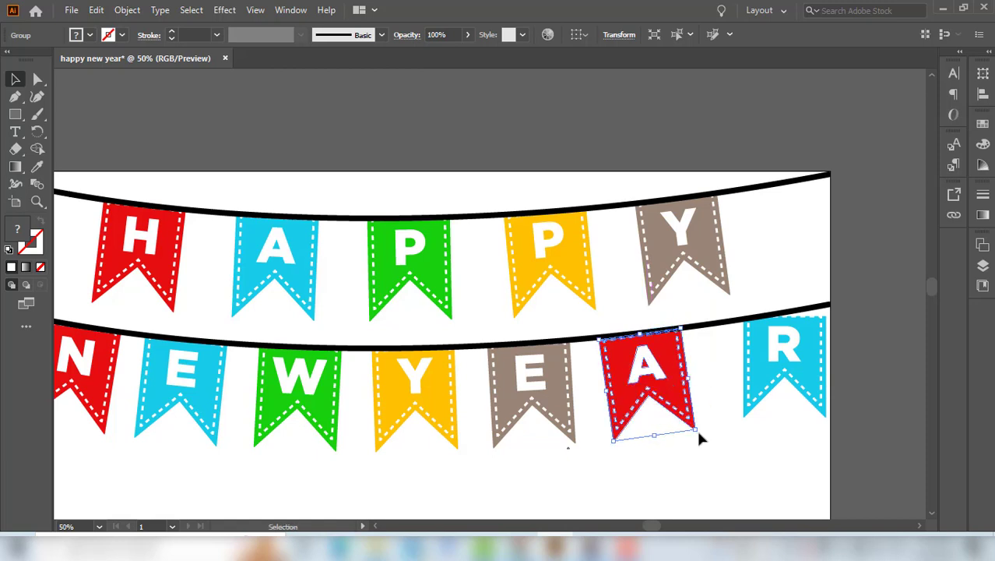
drag(700, 433, 700, 432)
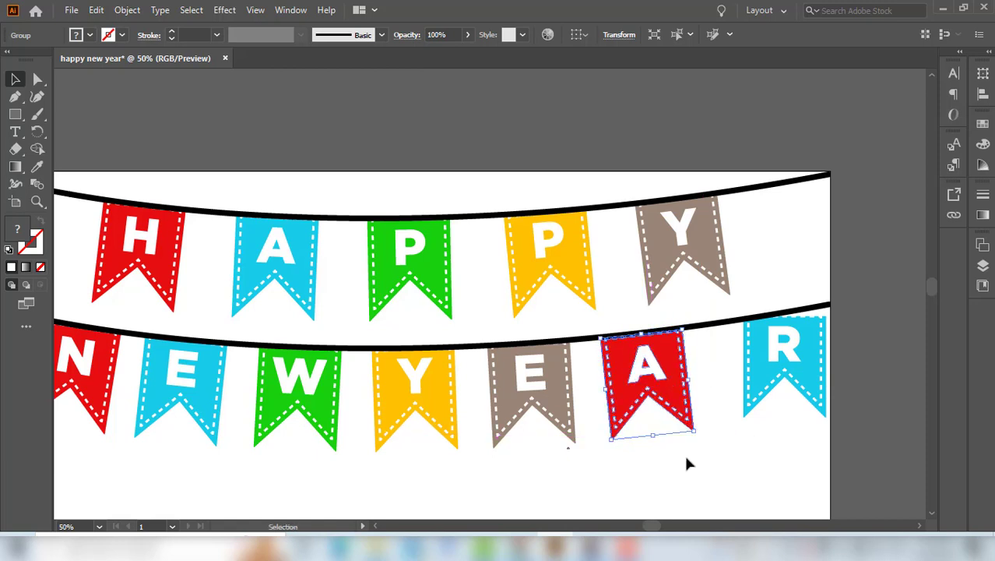
click(637, 451)
click(643, 384)
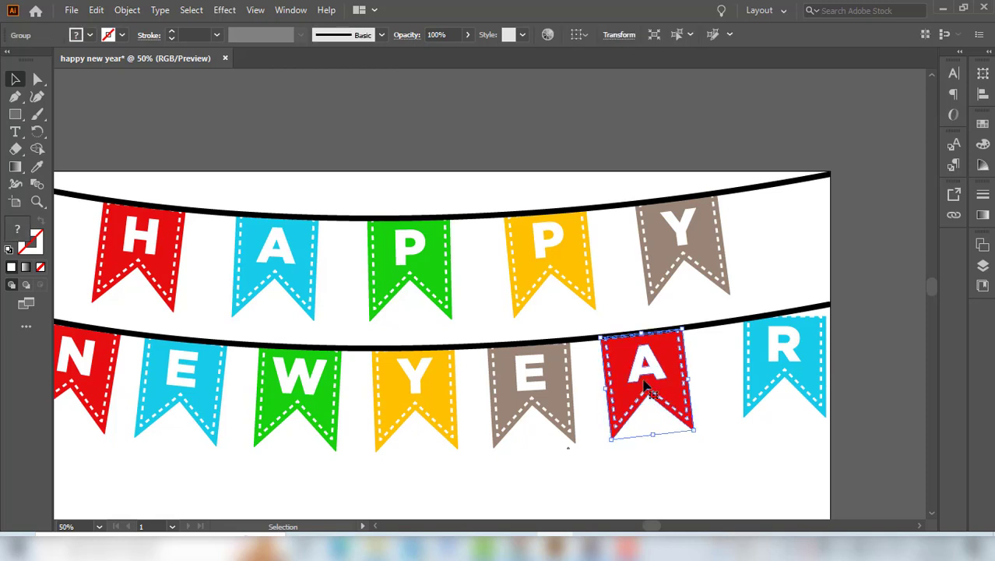
click(722, 446)
- Shift the blue R pennant of YEAR left, tilt it counterclockwise to the lower string's slope, and nudge it up against the string
click(781, 355)
drag(781, 356, 765, 361)
mouse_move(816, 430)
mouse_down()
mouse_move(824, 411)
mouse_move(824, 422)
mouse_up()
key(Up)
key(Up)
key(Up)
key(Up)
key(Up)
key(Up)
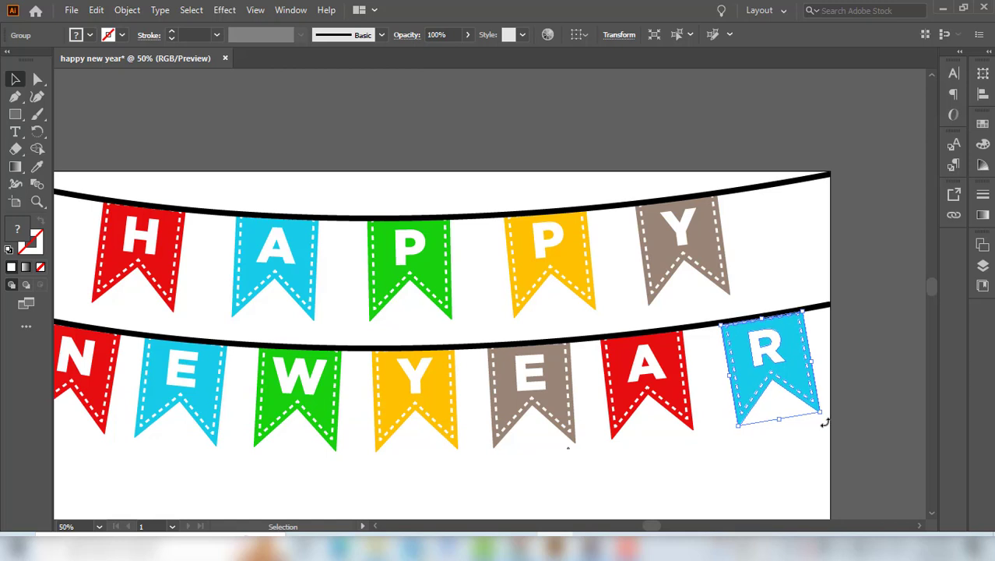